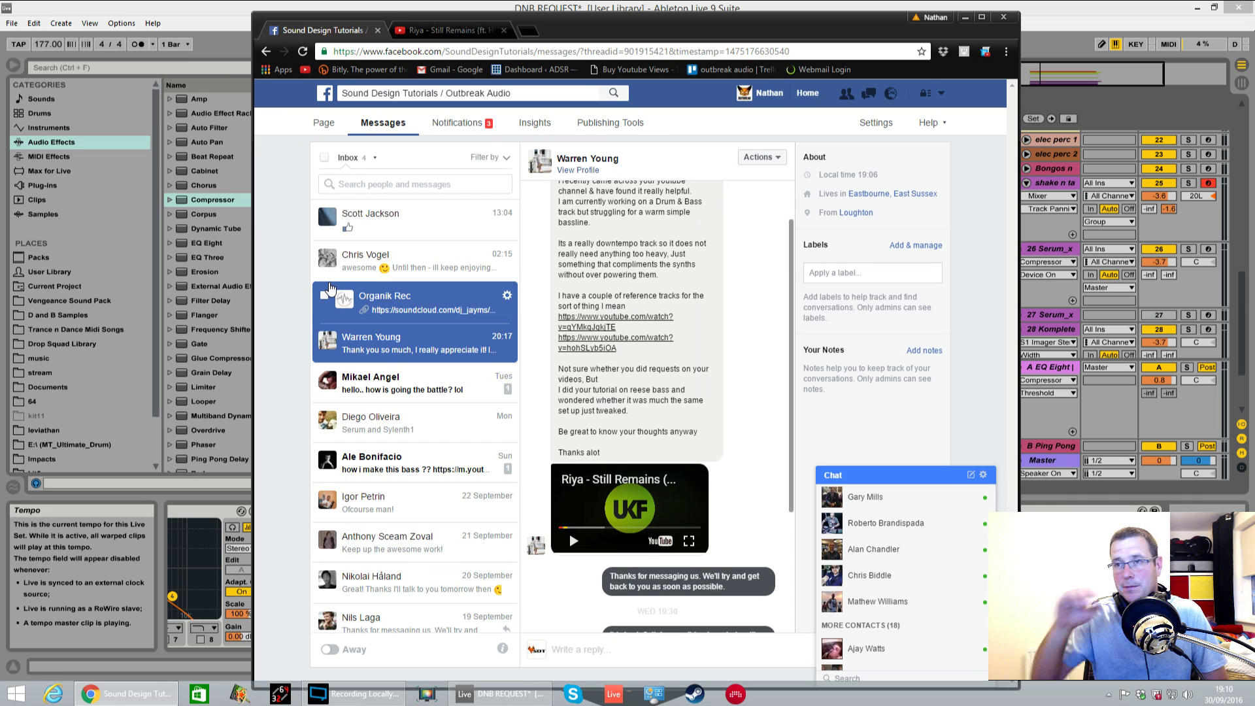
Review the drum and bass sound request in the page inbox and bring up the Riya - Still Remains reference track on YouTube
scroll(366, 326, down, 15)
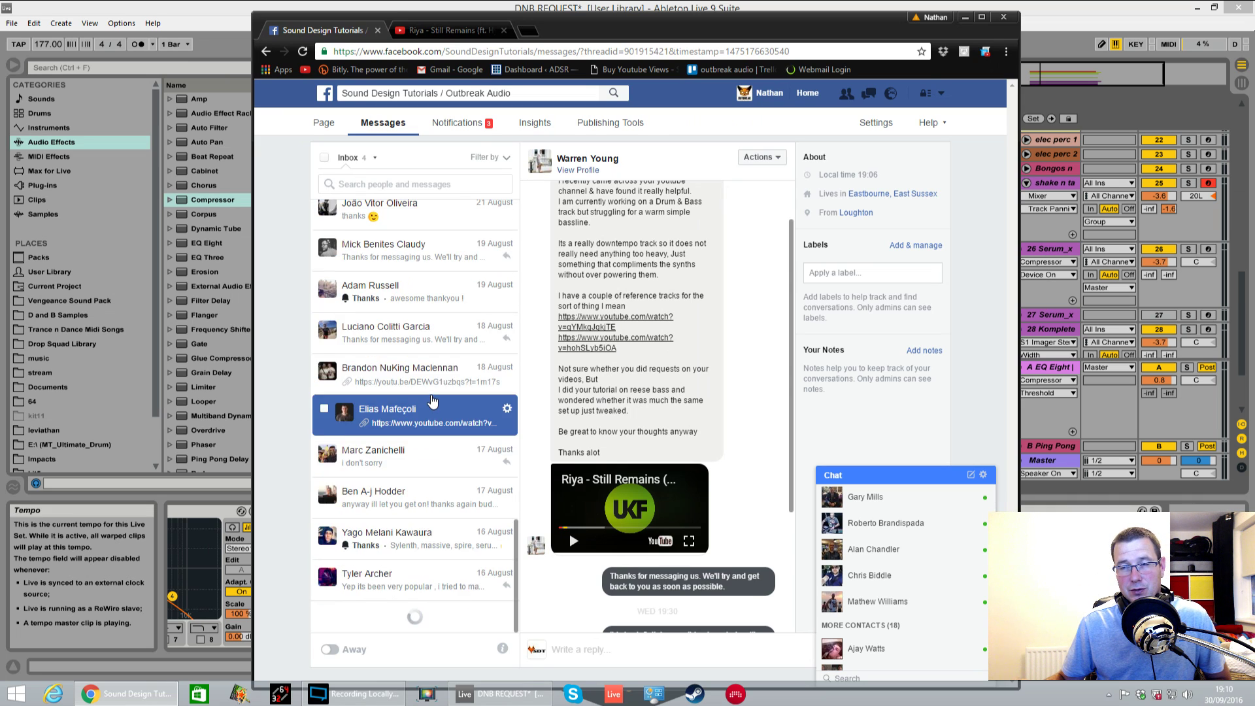
scroll(432, 400, up, 15)
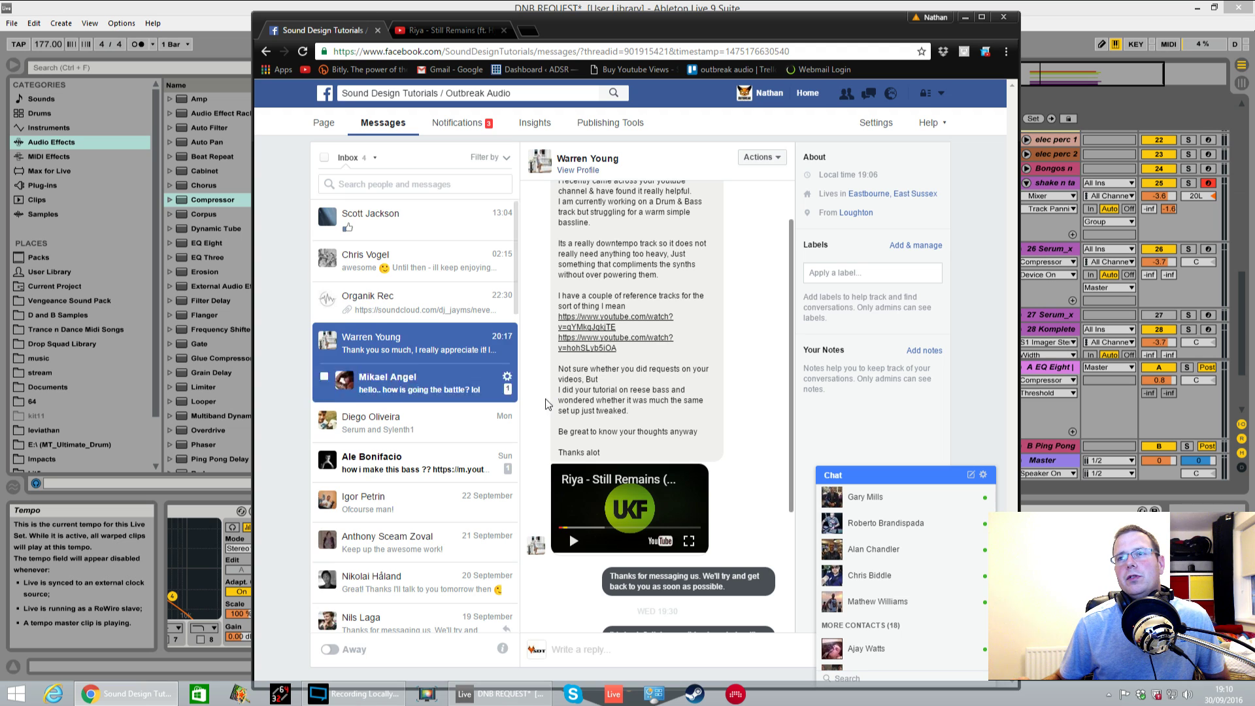
scroll(608, 493, down, 2)
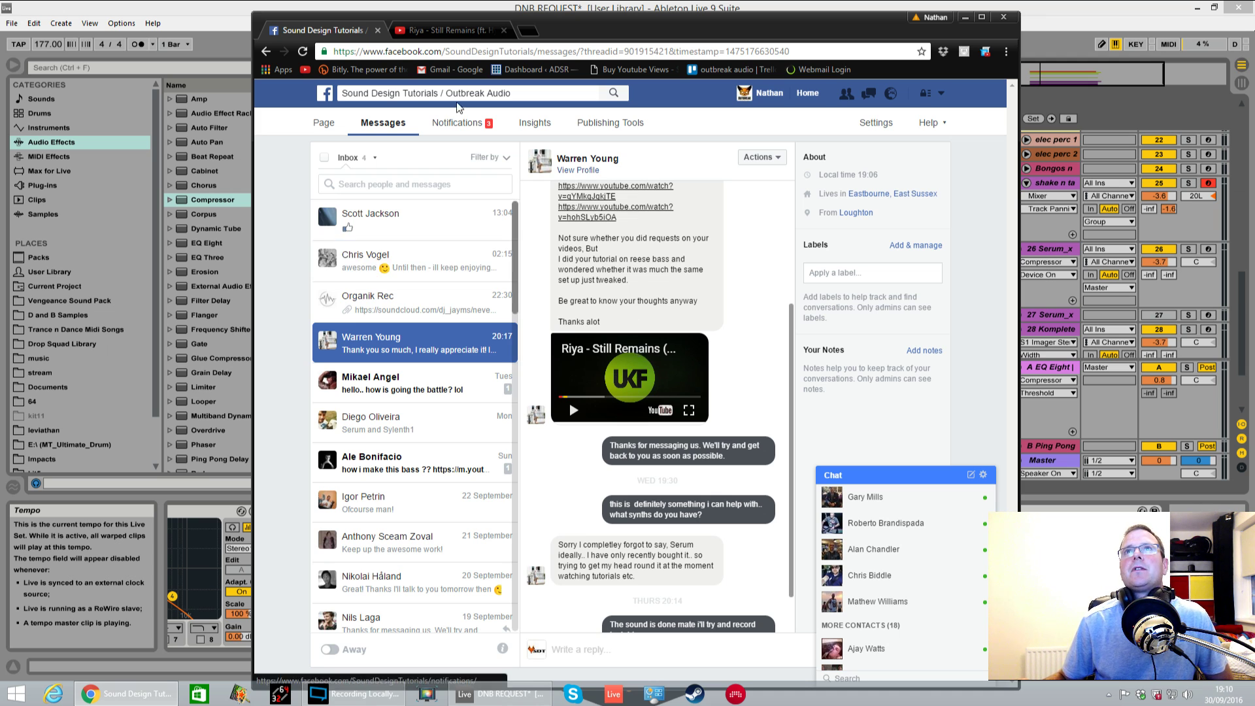
click(434, 32)
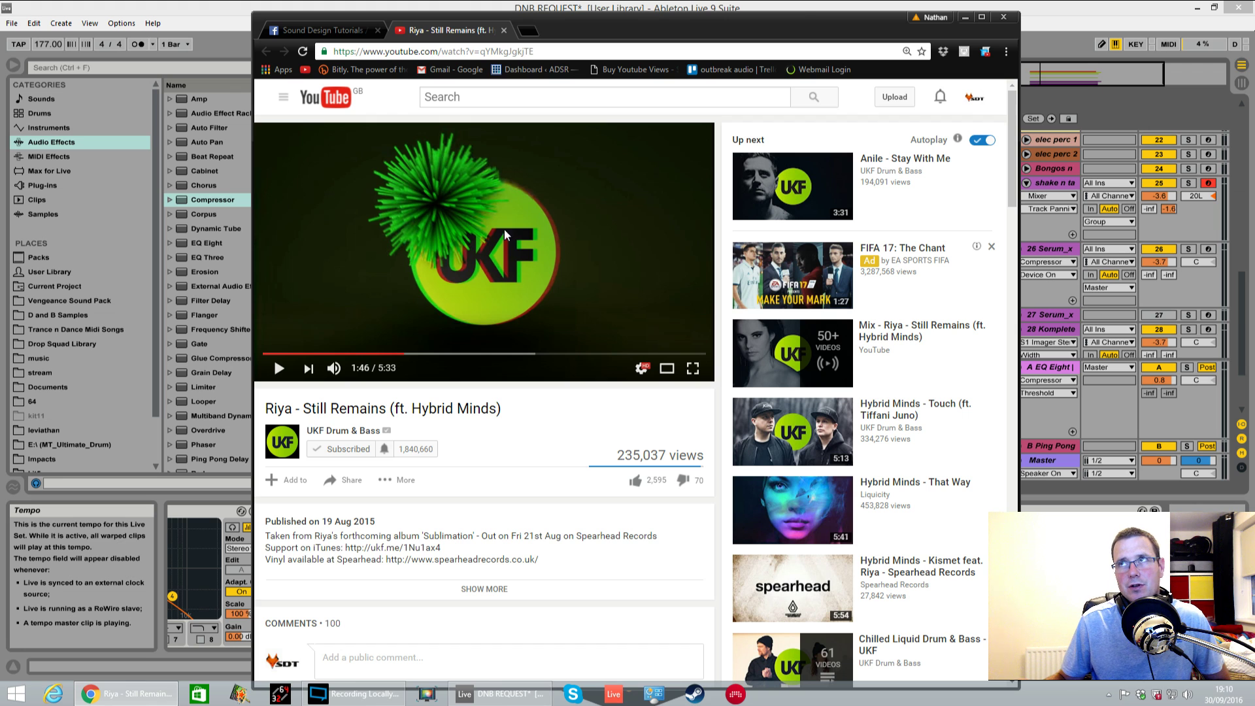
Switch to Ableton Live, play the loop from bar 69 and show the Master track's devices
drag(803, 24, 573, 106)
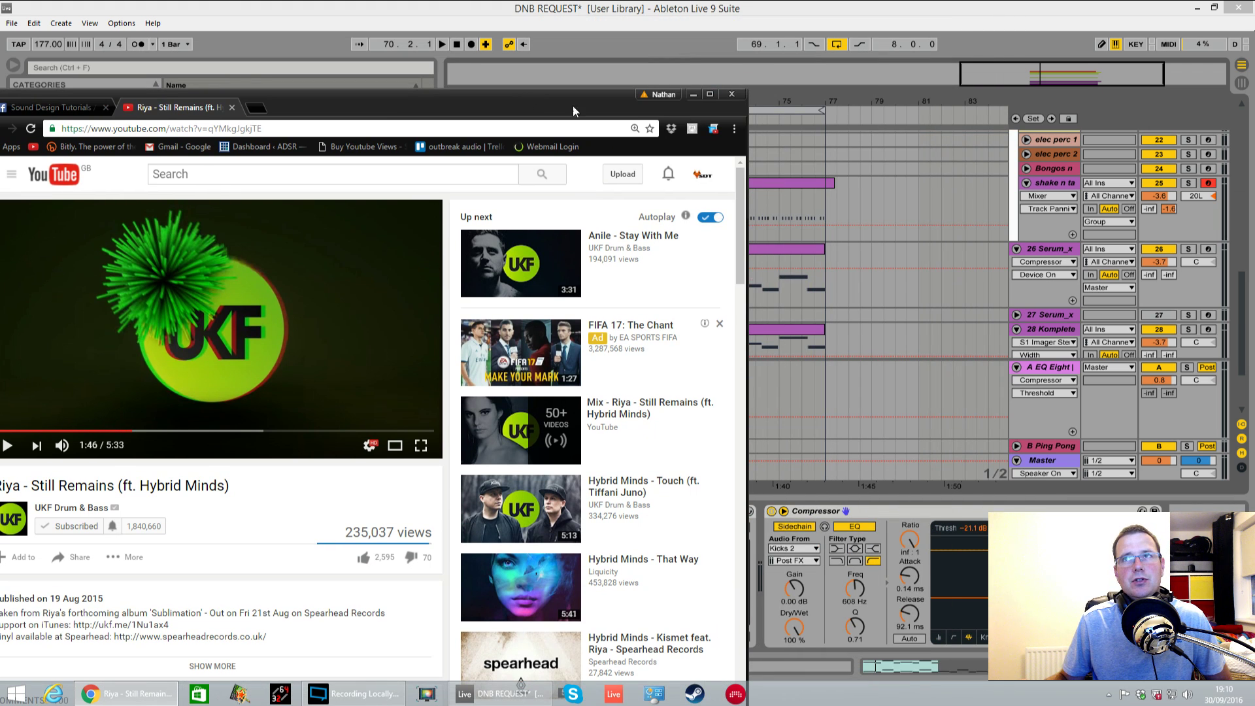
click(757, 134)
click(641, 281)
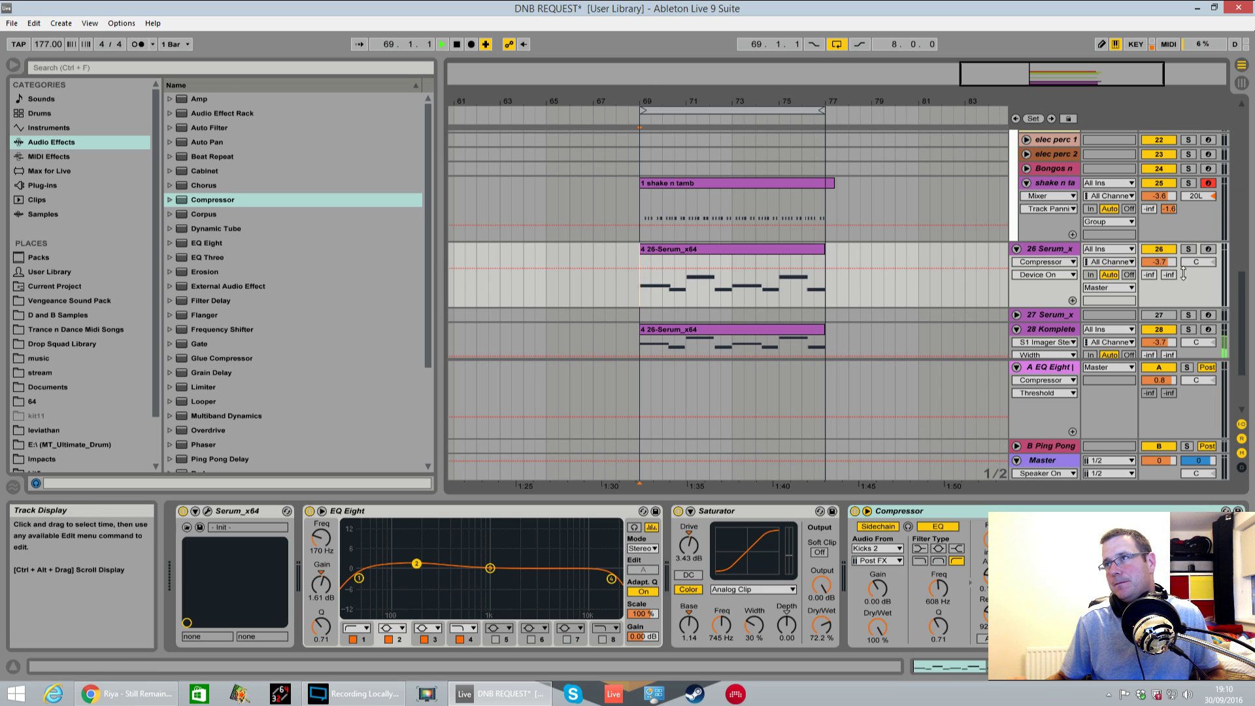
key(space)
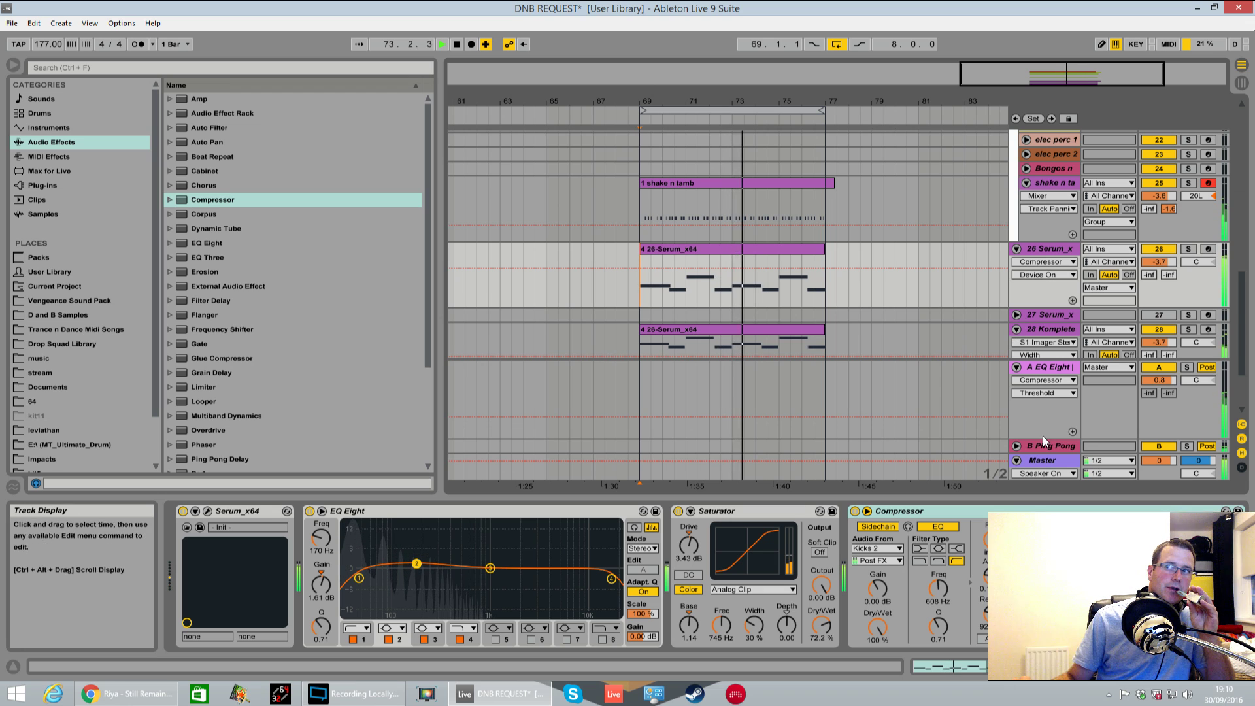
click(1048, 459)
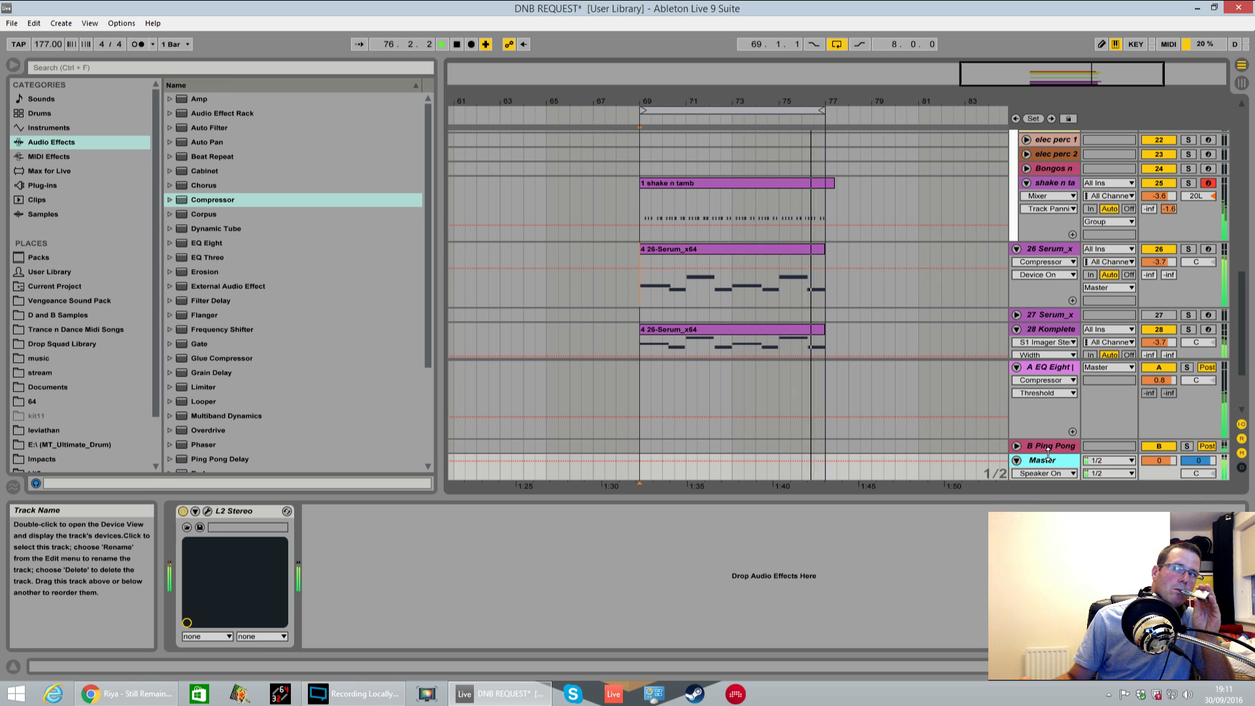
Turn off the Compressor on the 26 Serum track, solo the track and stop playback
scroll(1039, 308, up, 3)
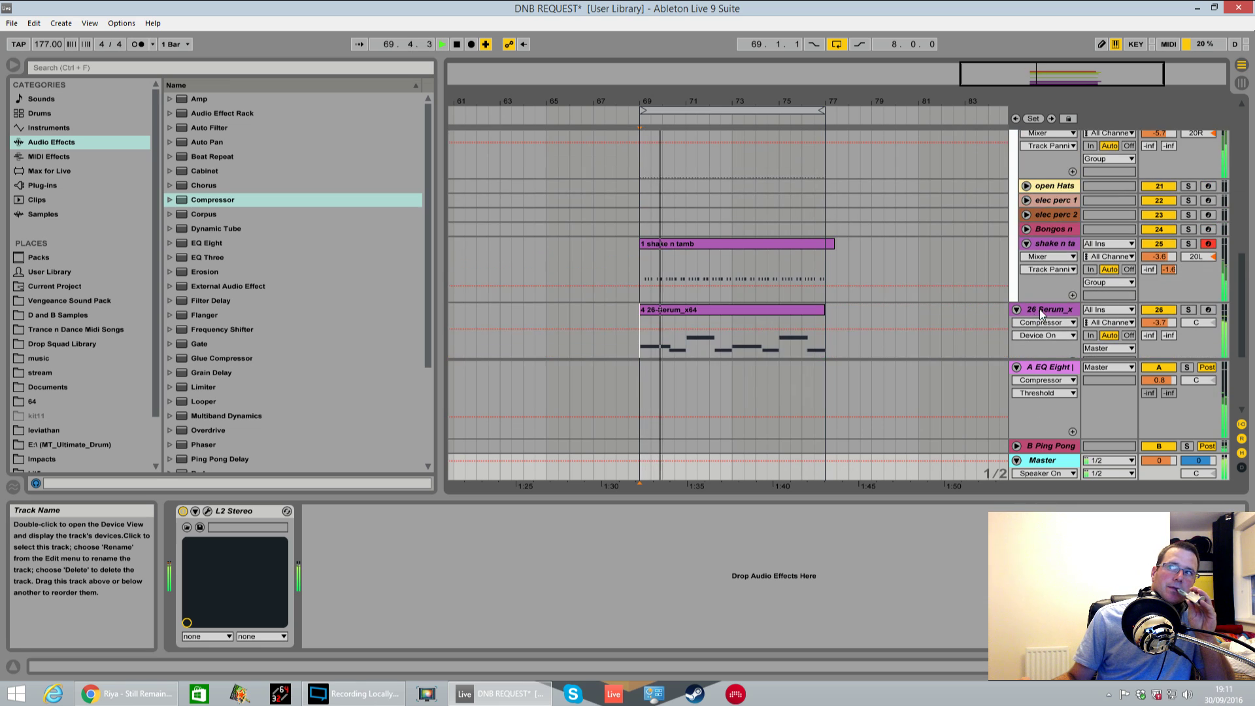
click(1046, 311)
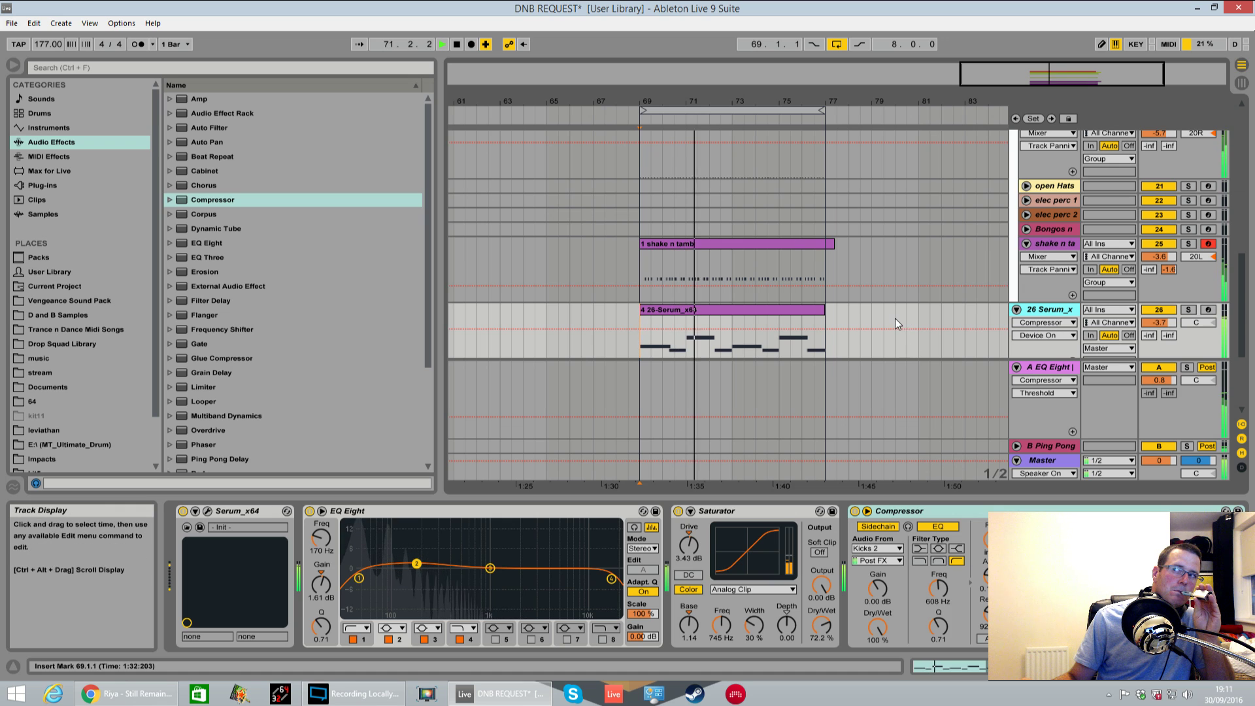
click(854, 513)
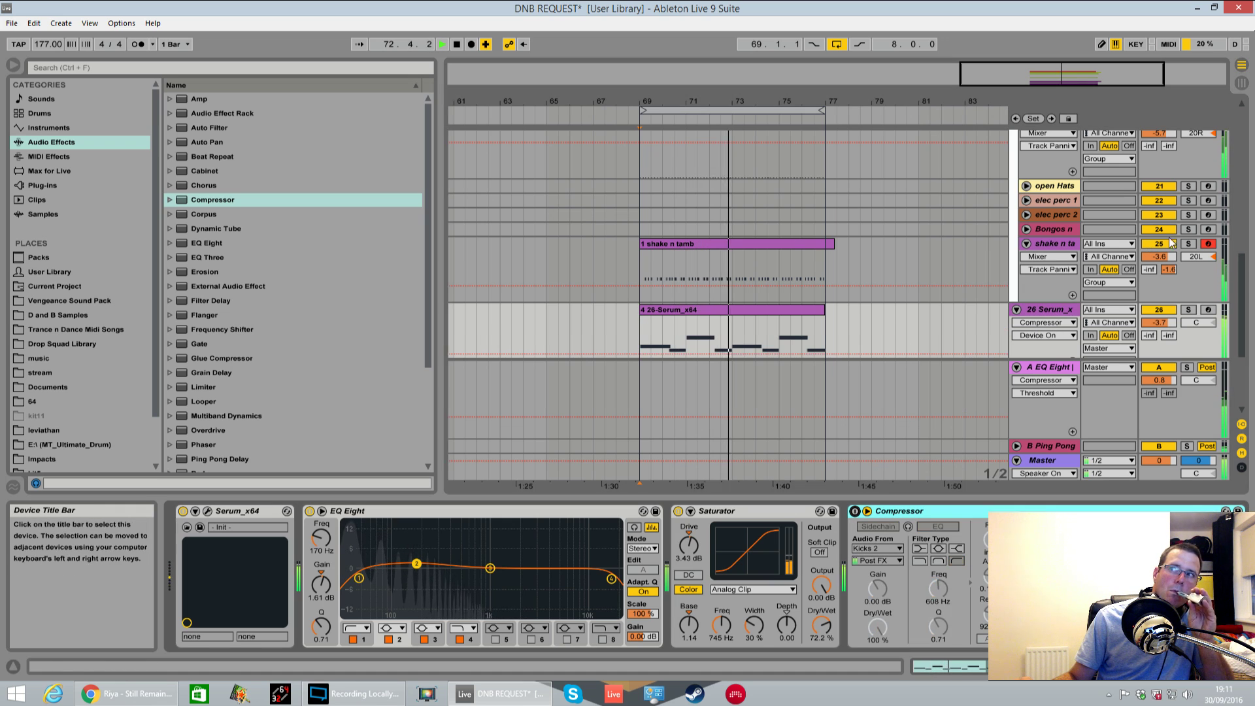
click(1189, 309)
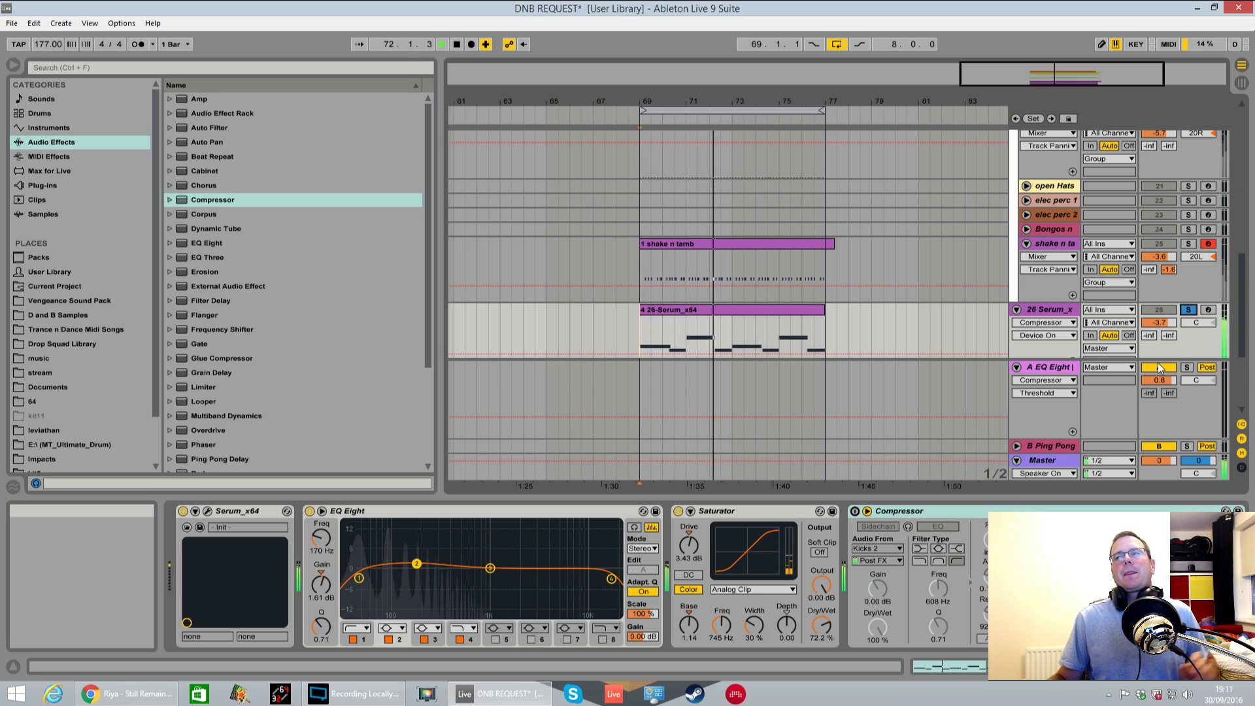
key(space)
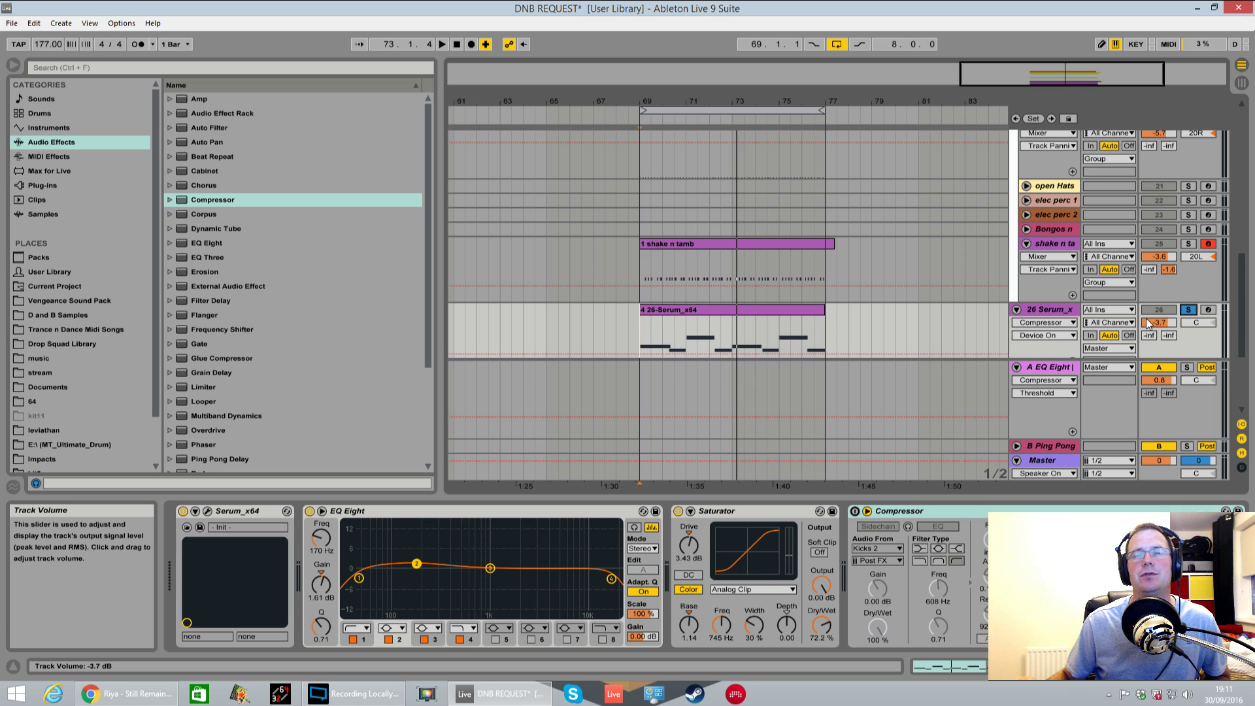
Toggle the solo on the 26 Serum track and play the soloed bassline
click(1188, 309)
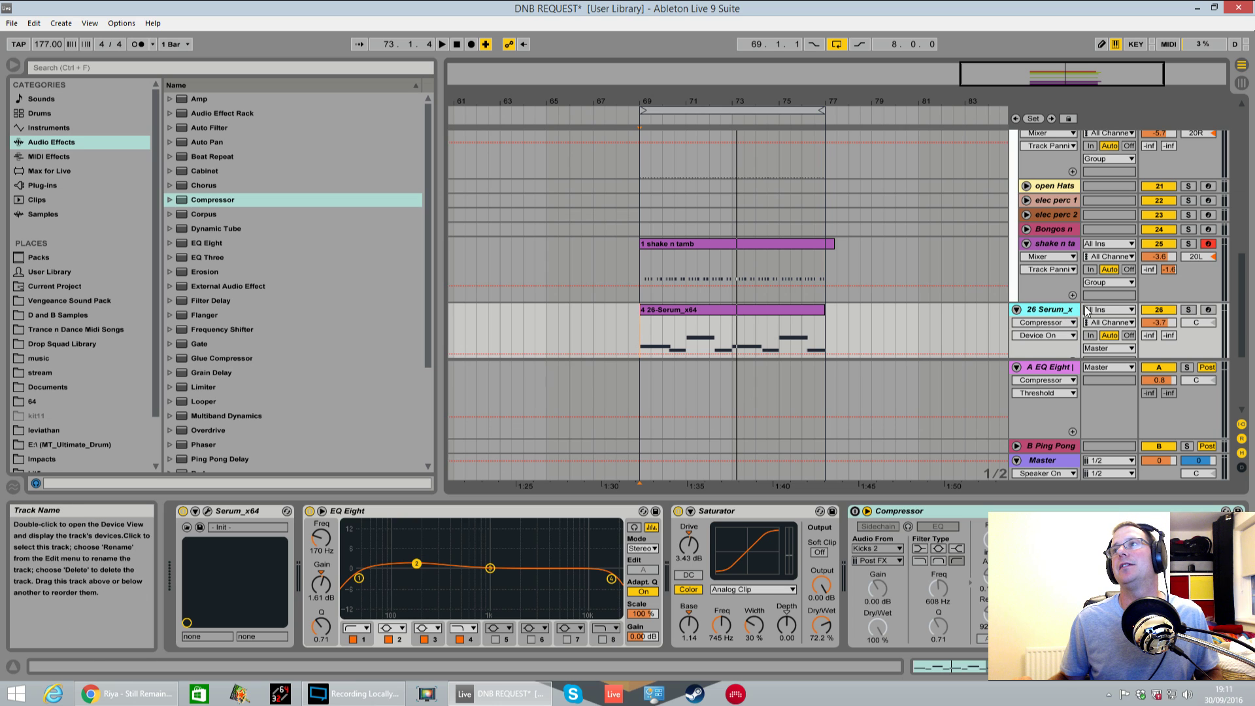
click(1188, 309)
key(space)
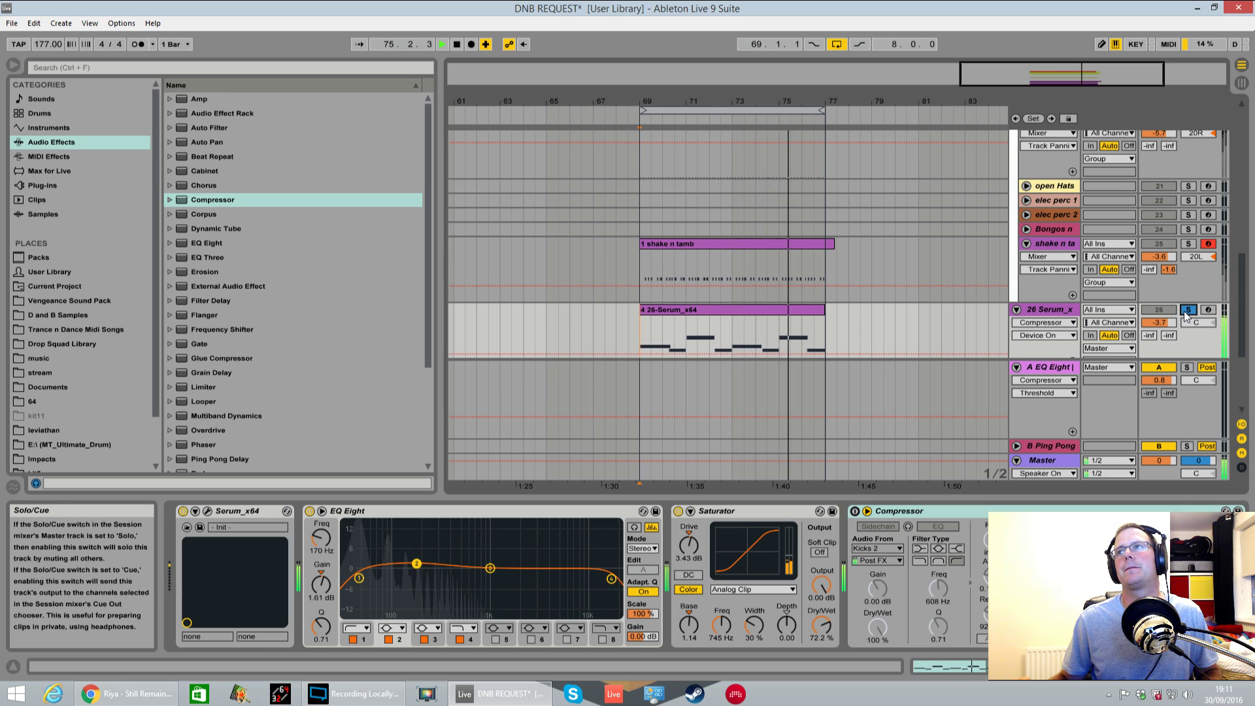
Stop playback and bypass the Saturator and EQ Eight on the 26 Serum track
key(space)
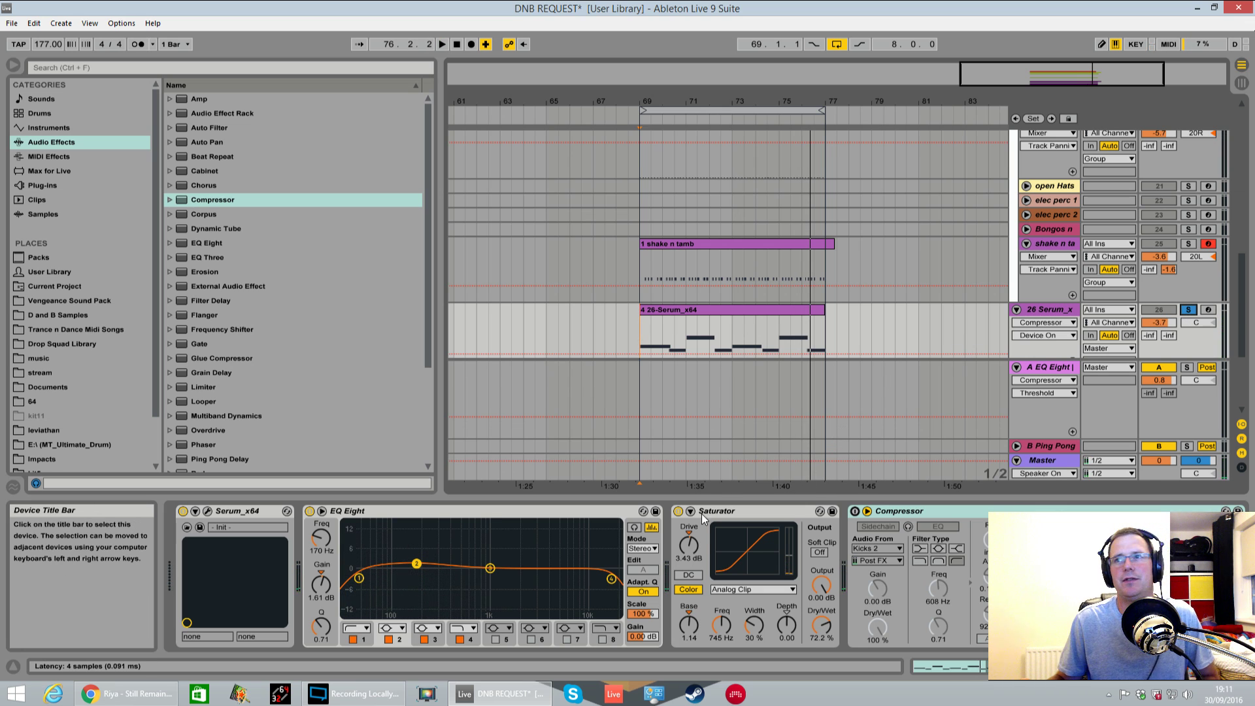
click(678, 511)
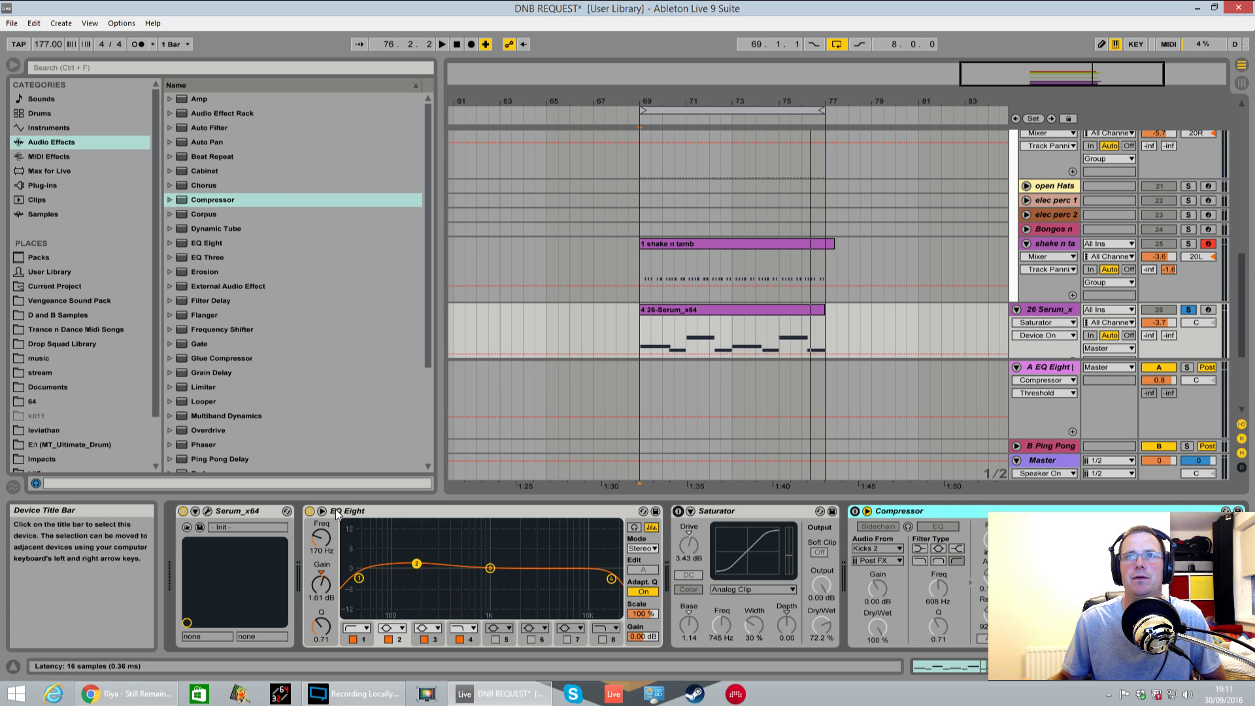
click(310, 511)
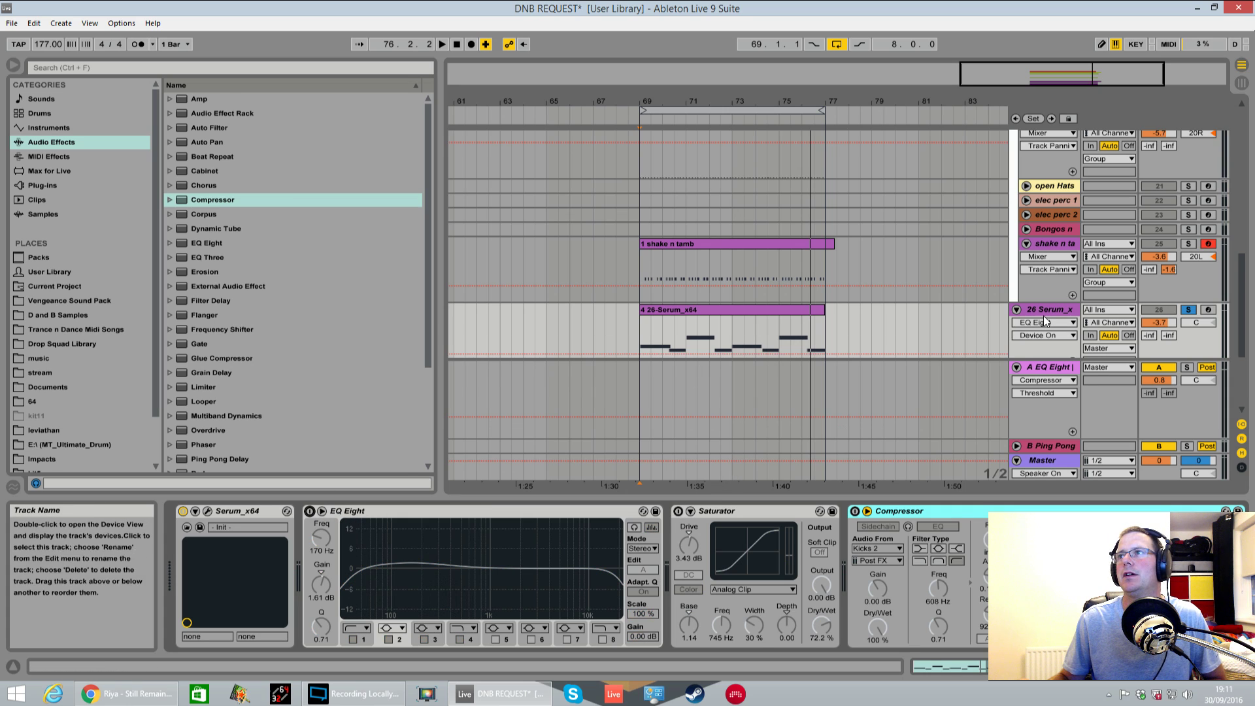
Open the track's Serum instrument, initialise its preset and enable oscillator B
click(207, 511)
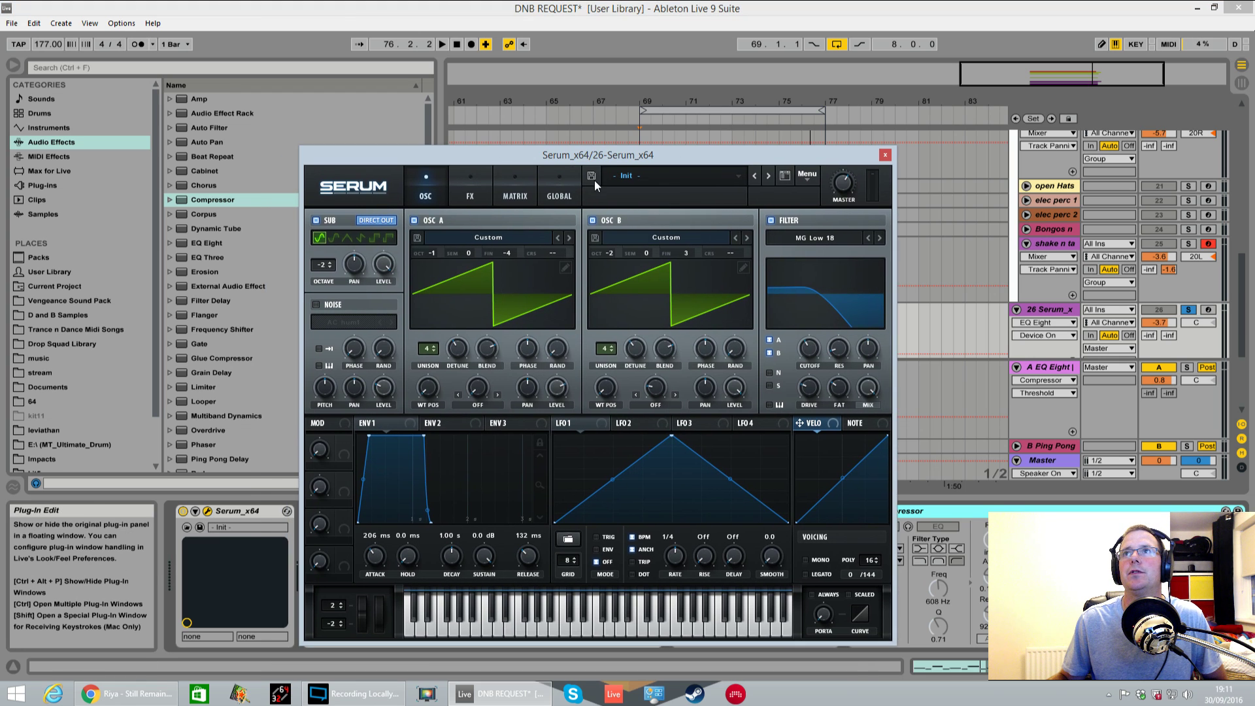
click(808, 177)
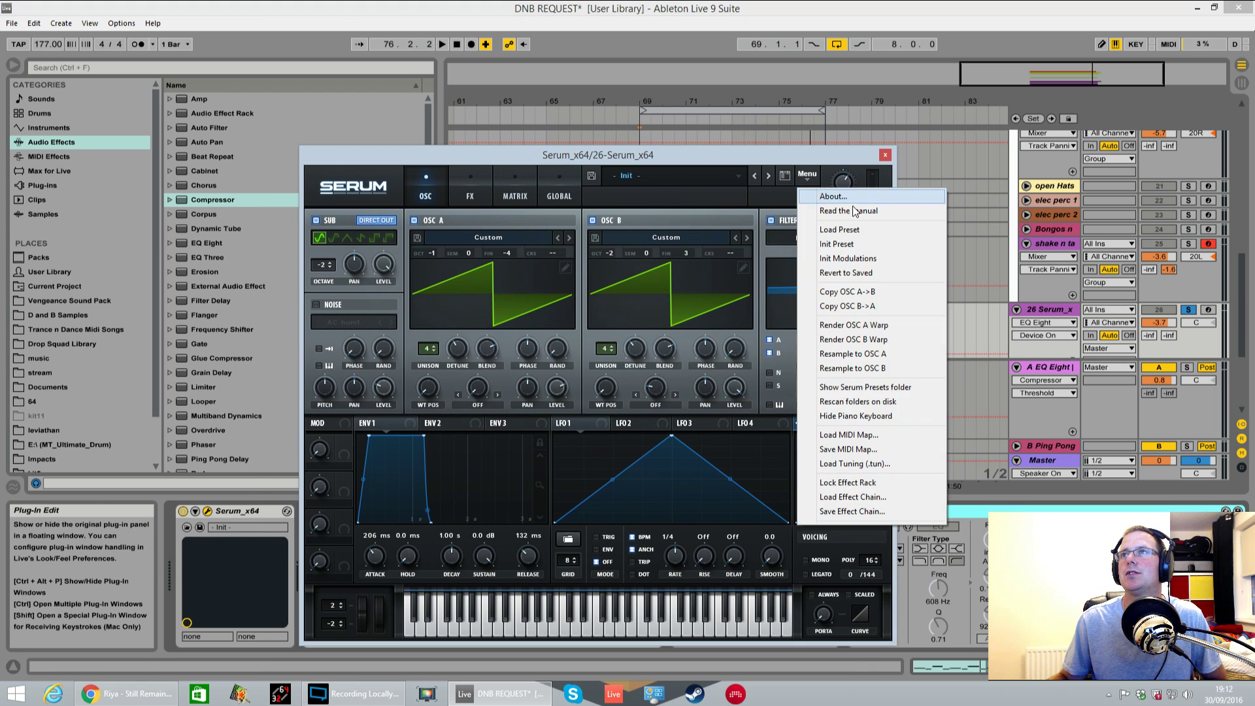
click(849, 245)
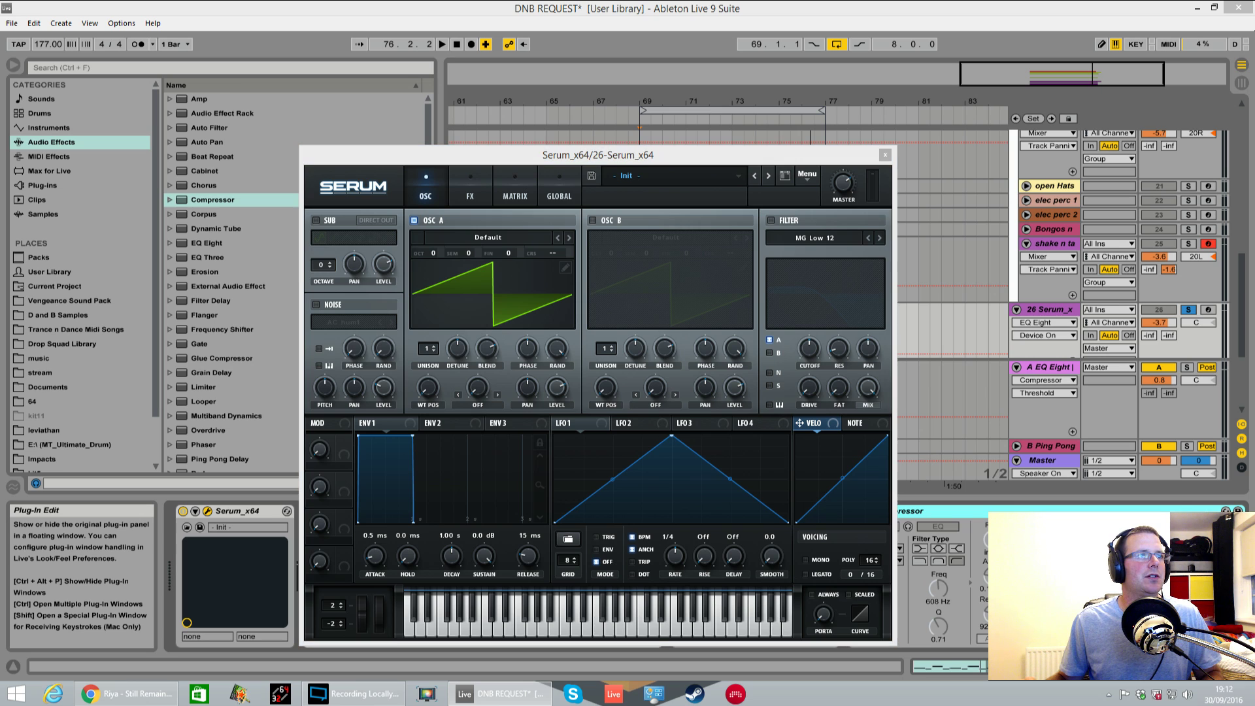
click(592, 220)
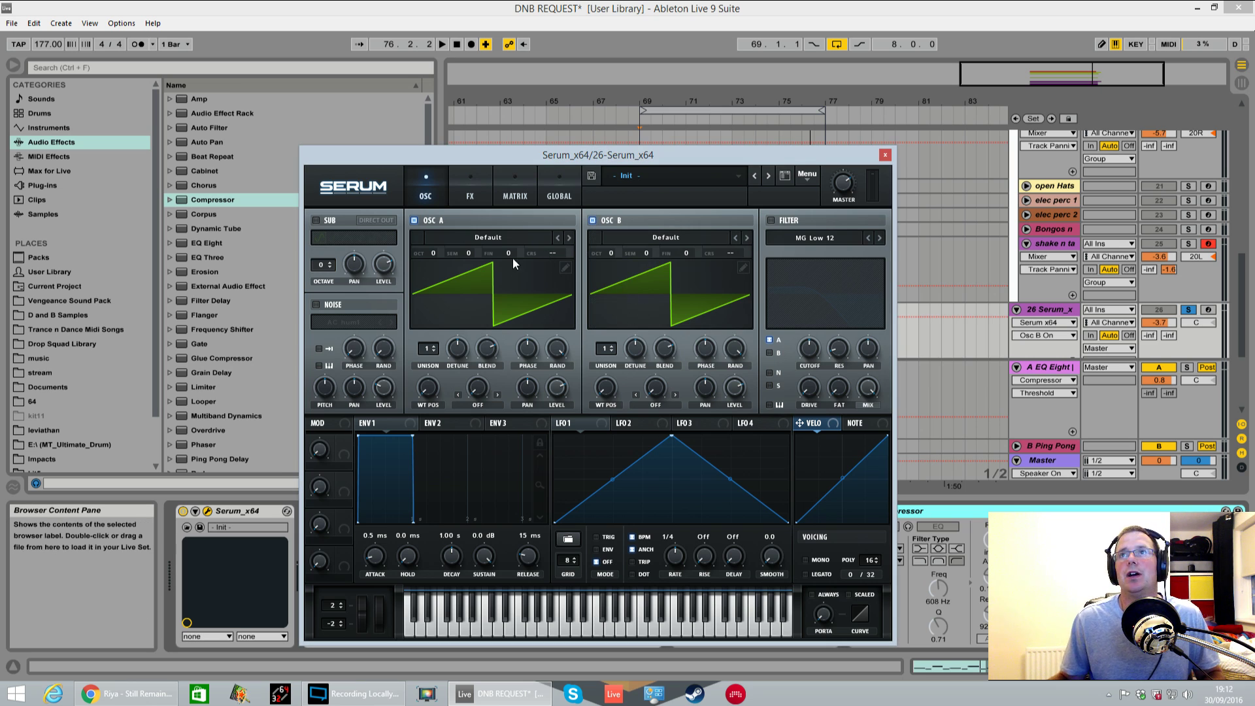
Open the 26-Serum_x64 clip in an enlarged note editor, examine its bassline notes, and return to the arrangement with Serum showing
drag(524, 155, 168, 283)
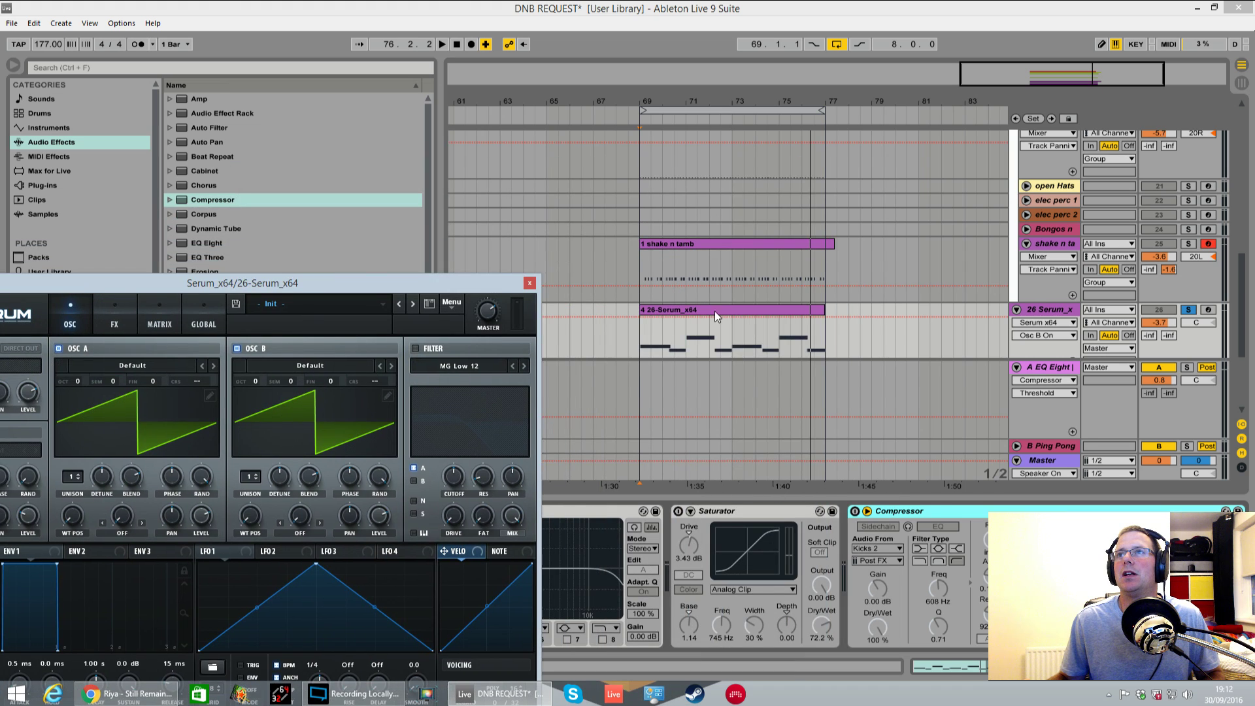
double_click(715, 311)
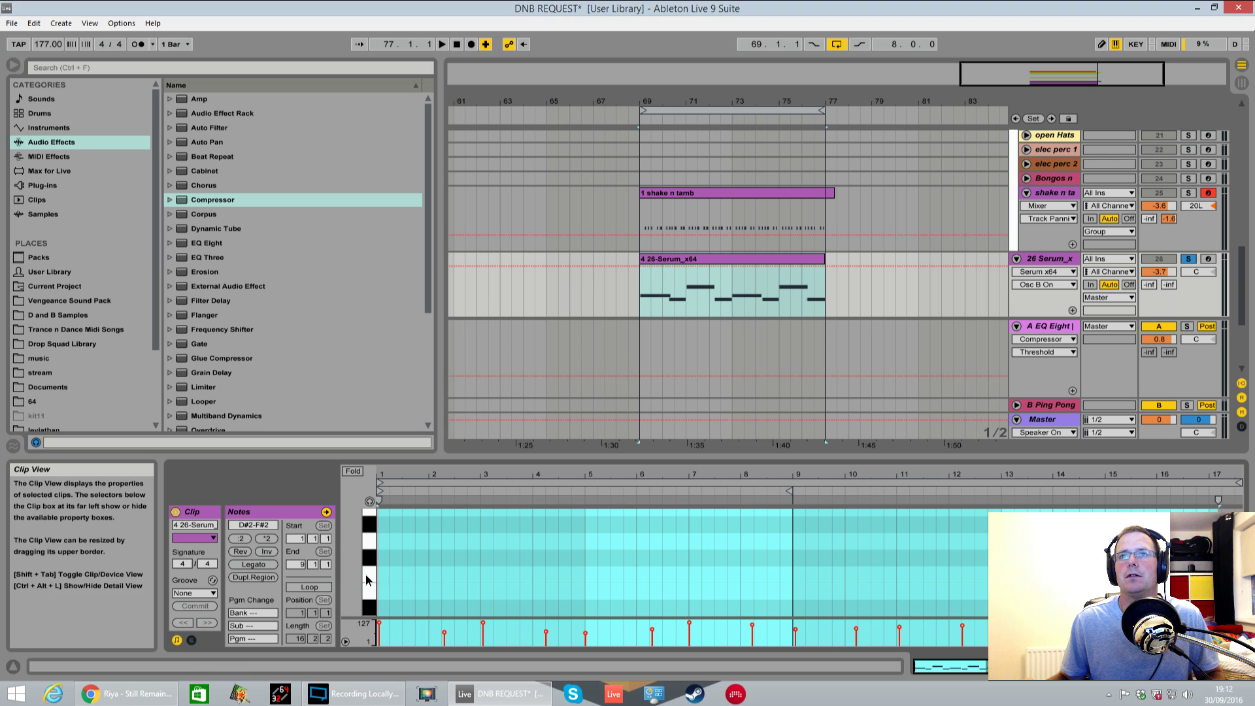
drag(313, 457, 314, 268)
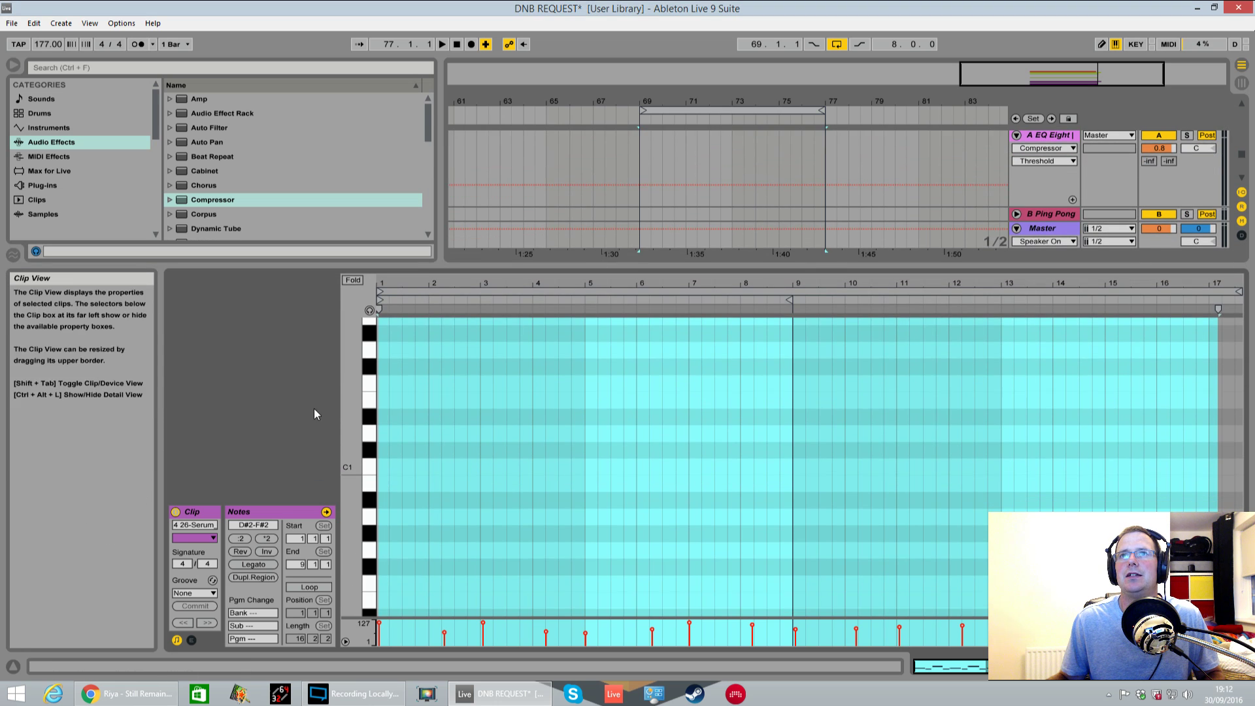
drag(351, 409, 390, 375)
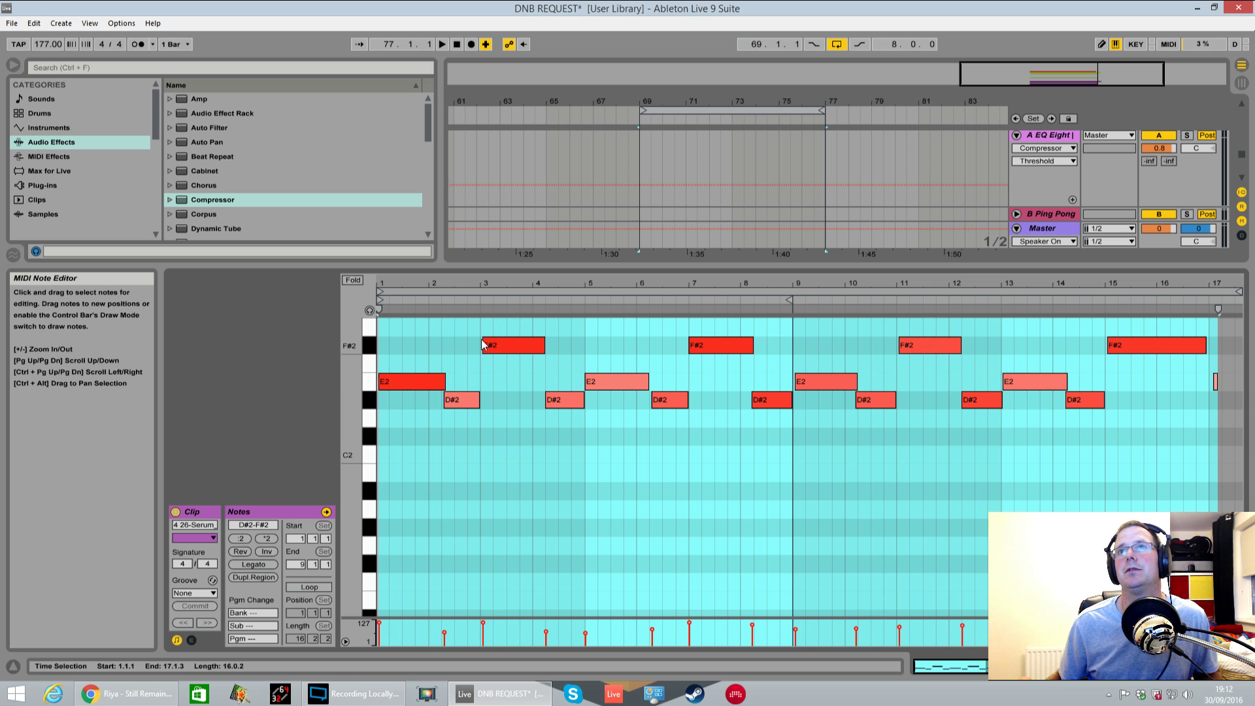
key(ctrl+alt+p)
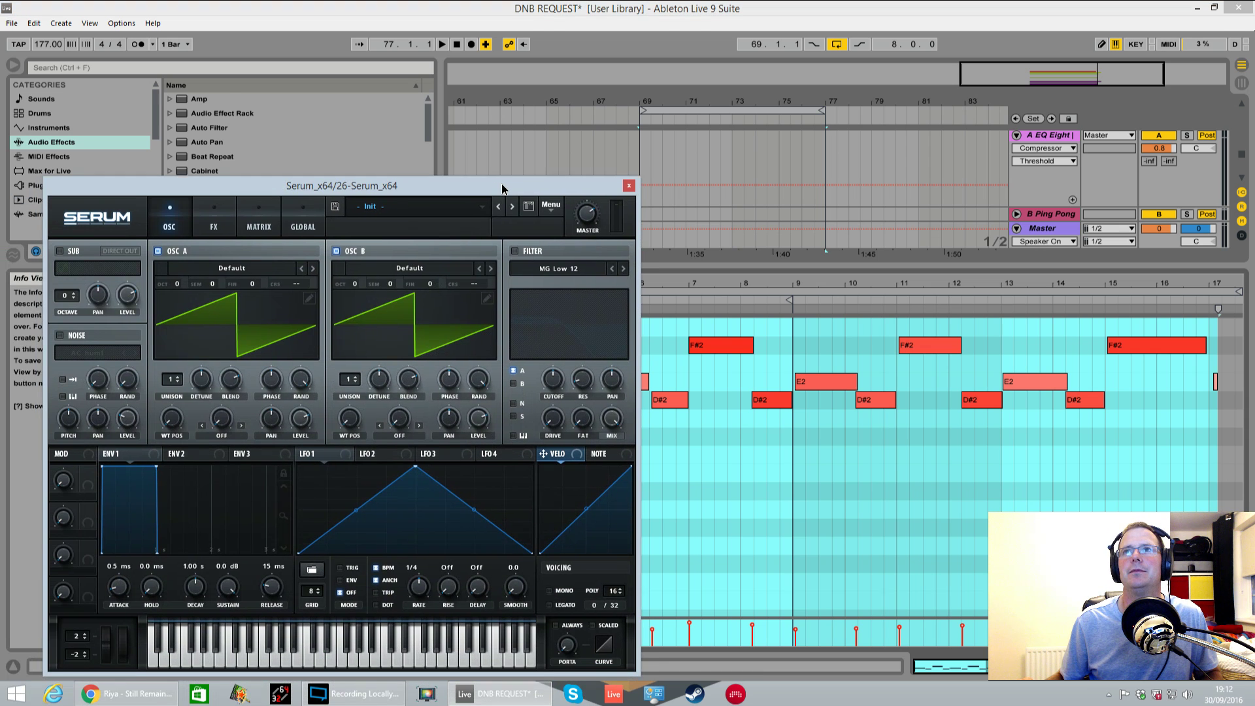
drag(869, 265, 869, 543)
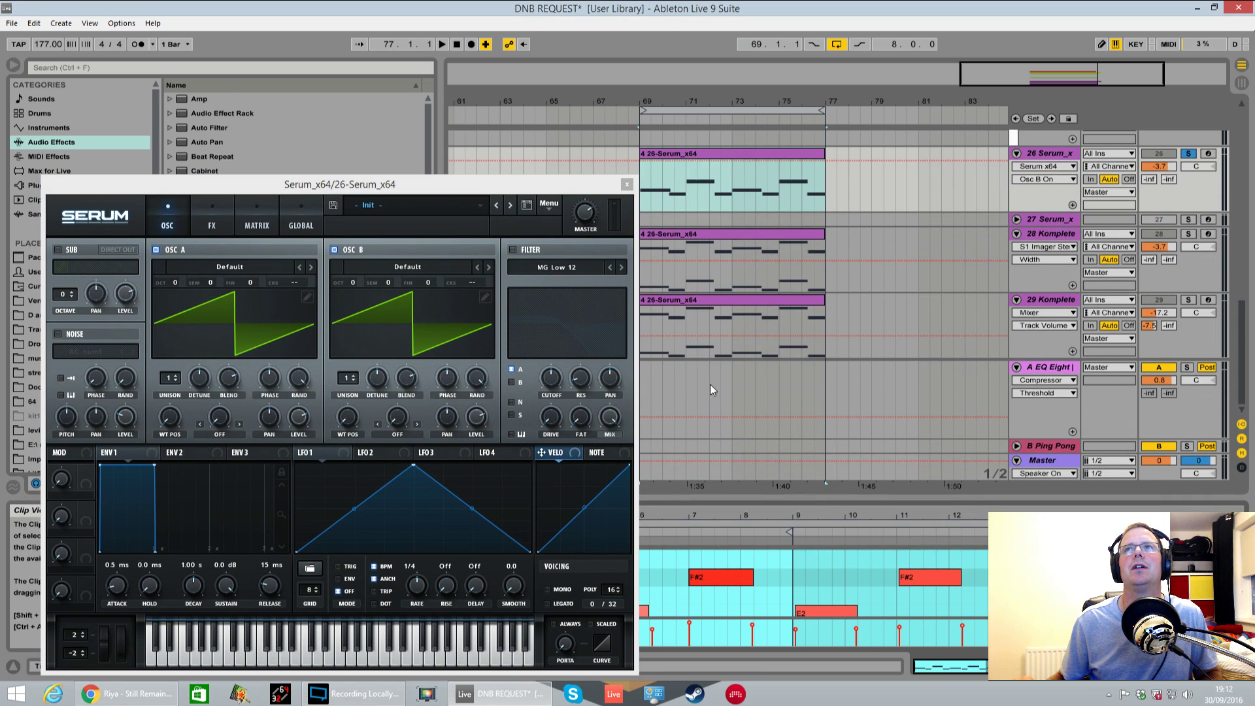
Set Serum's oscillator A to octave -1 with 4 unison voices and adjust its detune
drag(512, 189, 766, 216)
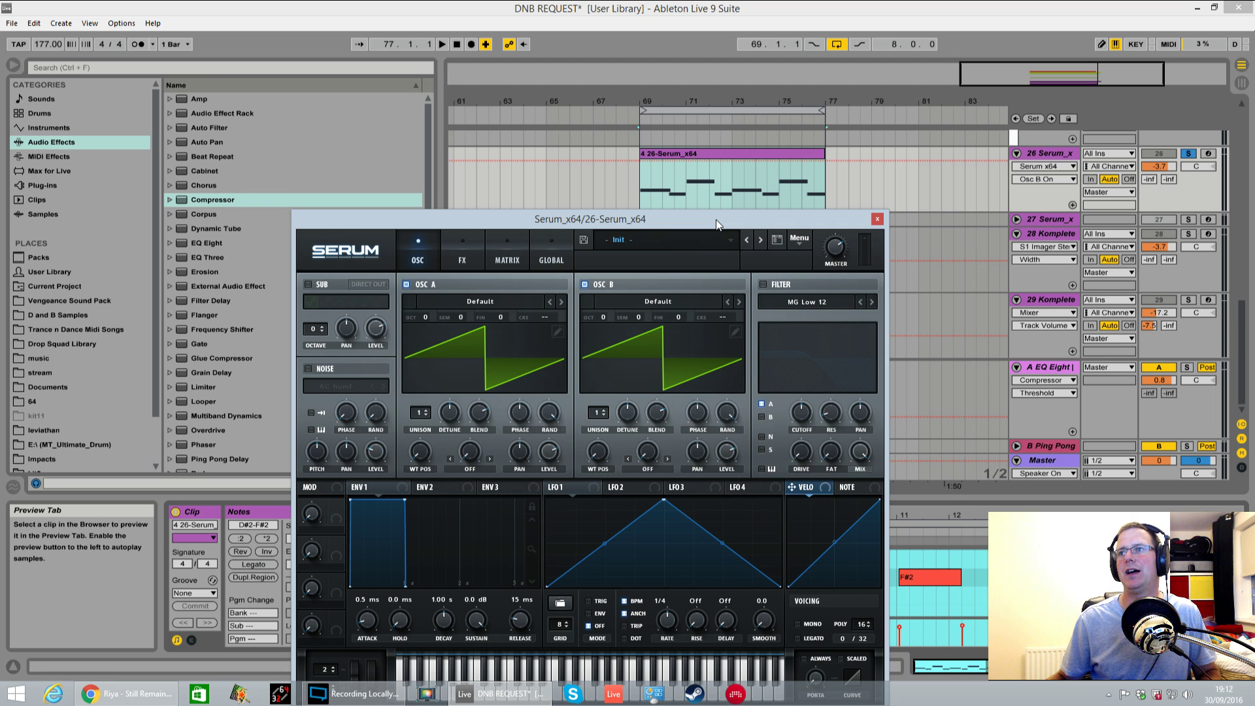
drag(715, 220, 752, 157)
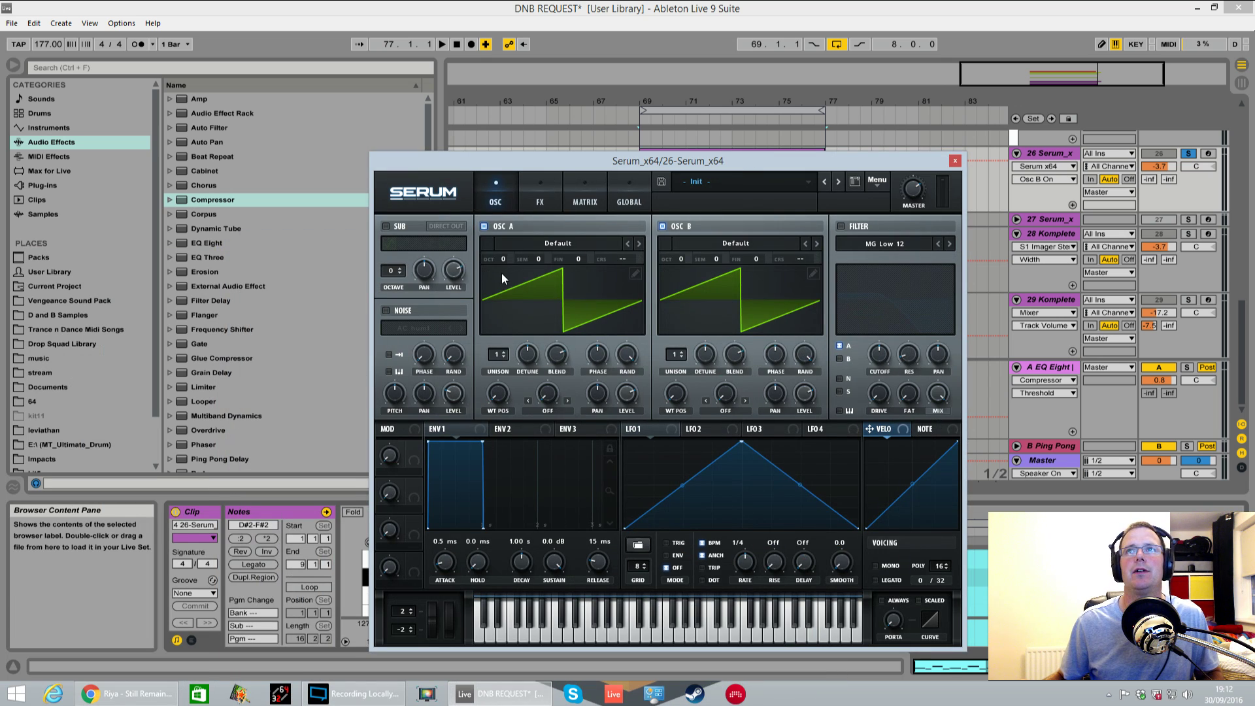
drag(507, 260, 503, 279)
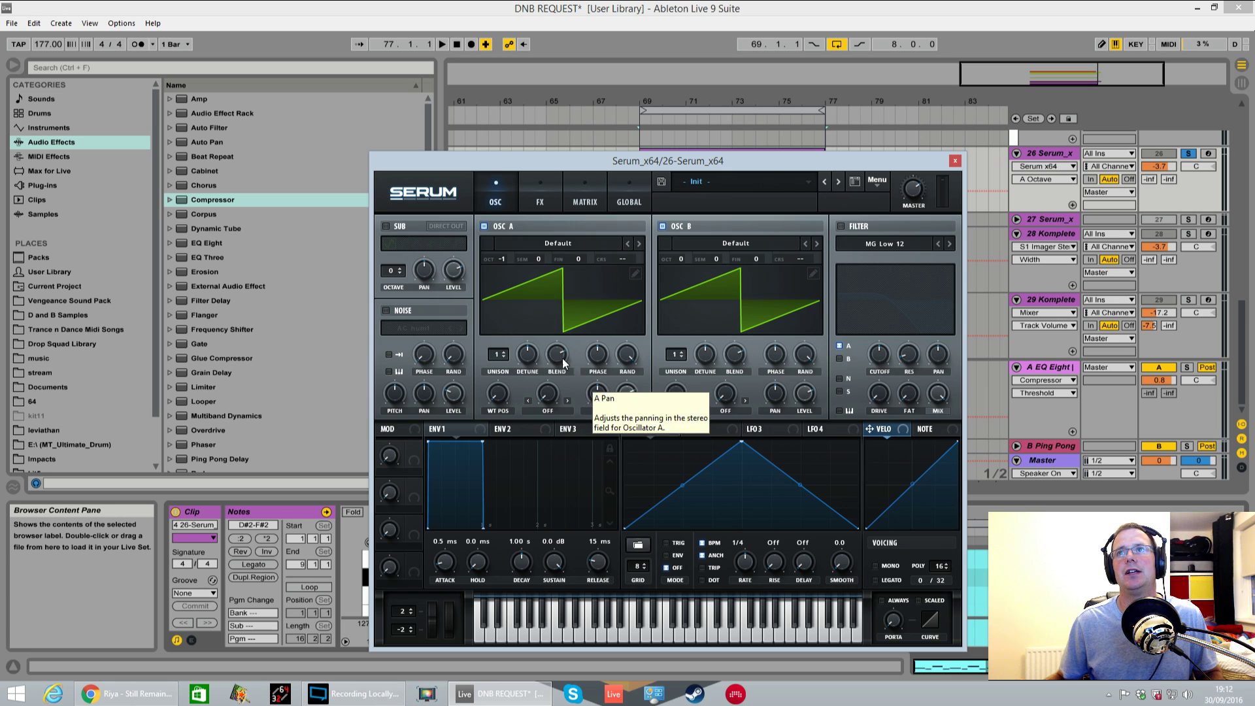
drag(500, 355, 530, 386)
Play the loop and set Serum's envelope 1 to a 206 ms attack and a 108 ms release
key(space)
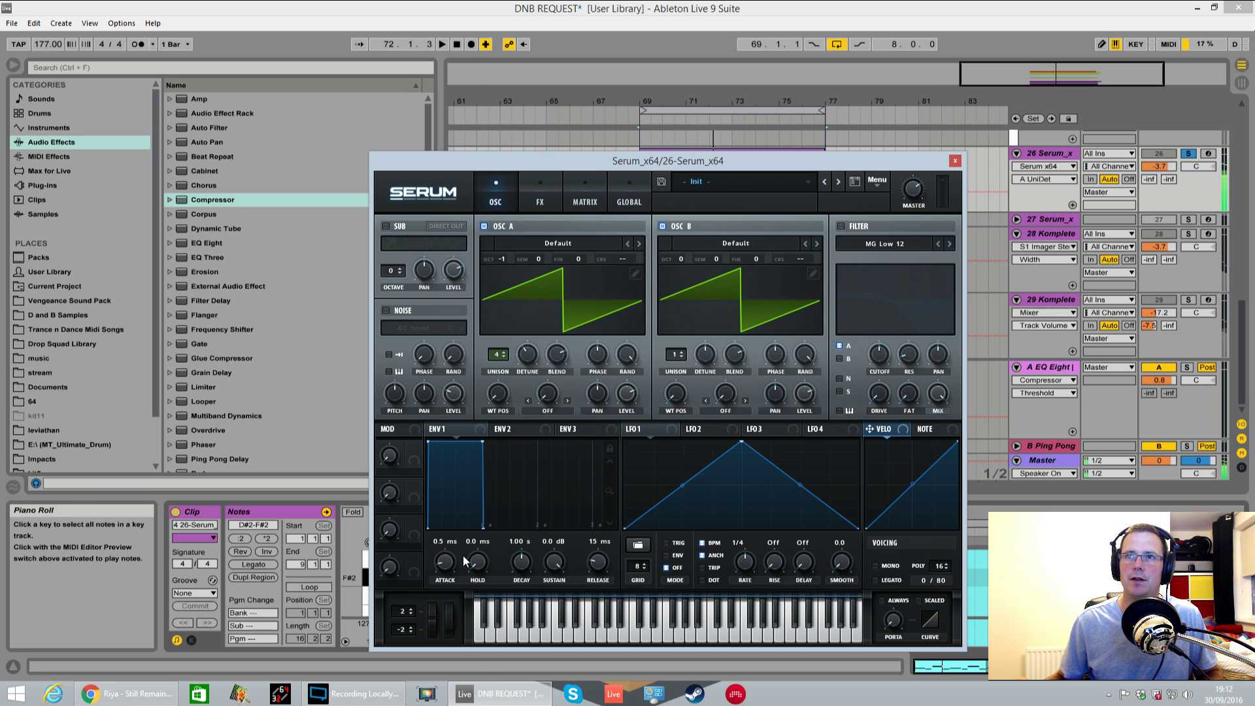
drag(445, 558, 437, 500)
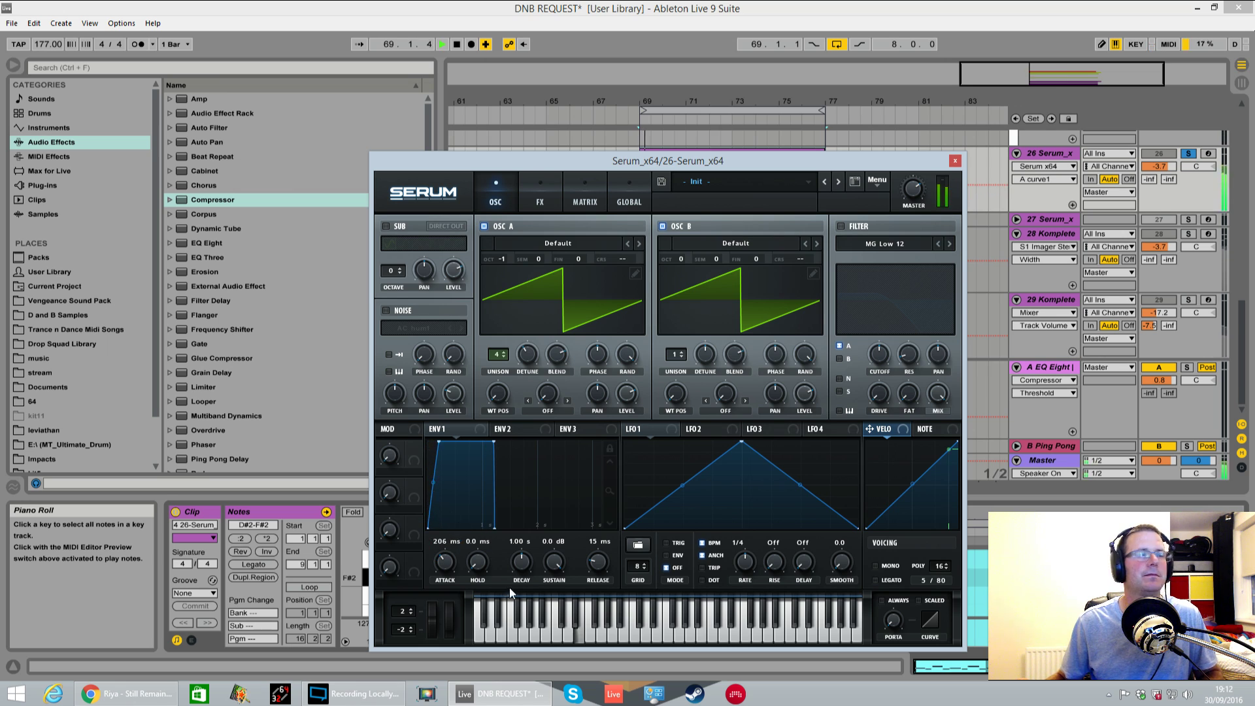
drag(597, 563, 597, 559)
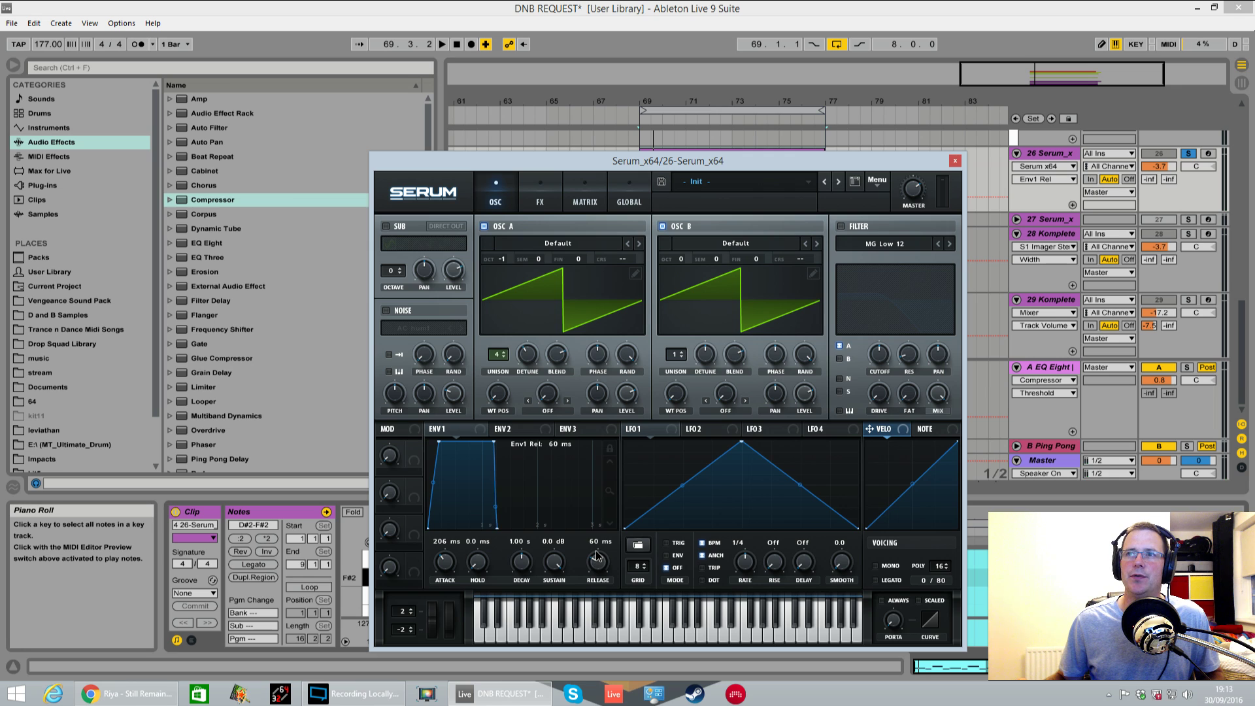
key(space)
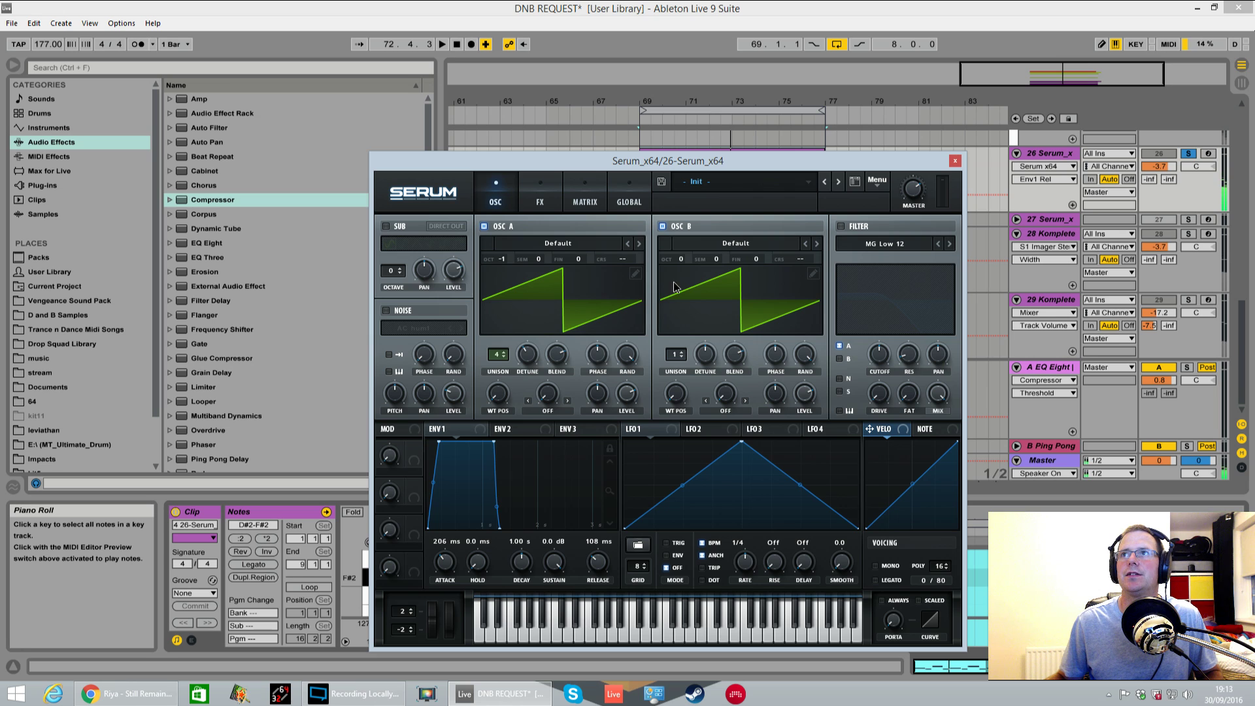
Set Serum's oscillator B to octave -2 with 4 unison voices and a unison detune of 0.10
drag(680, 259, 676, 301)
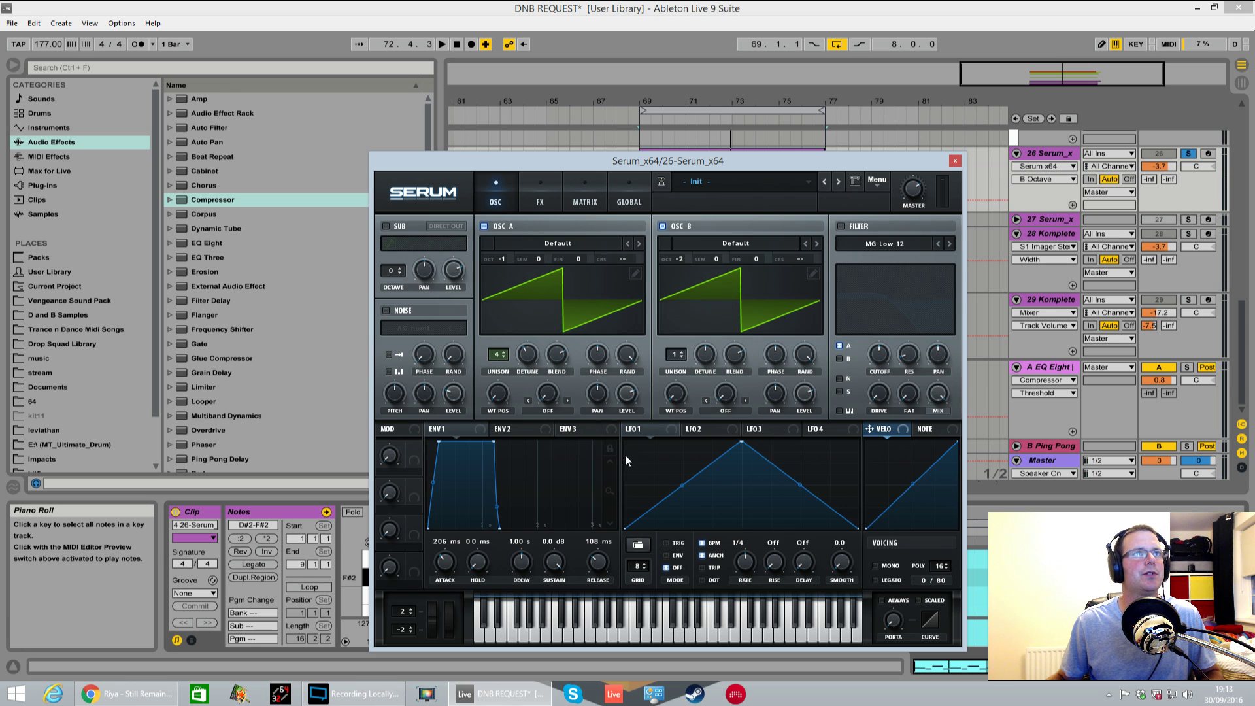
key(space)
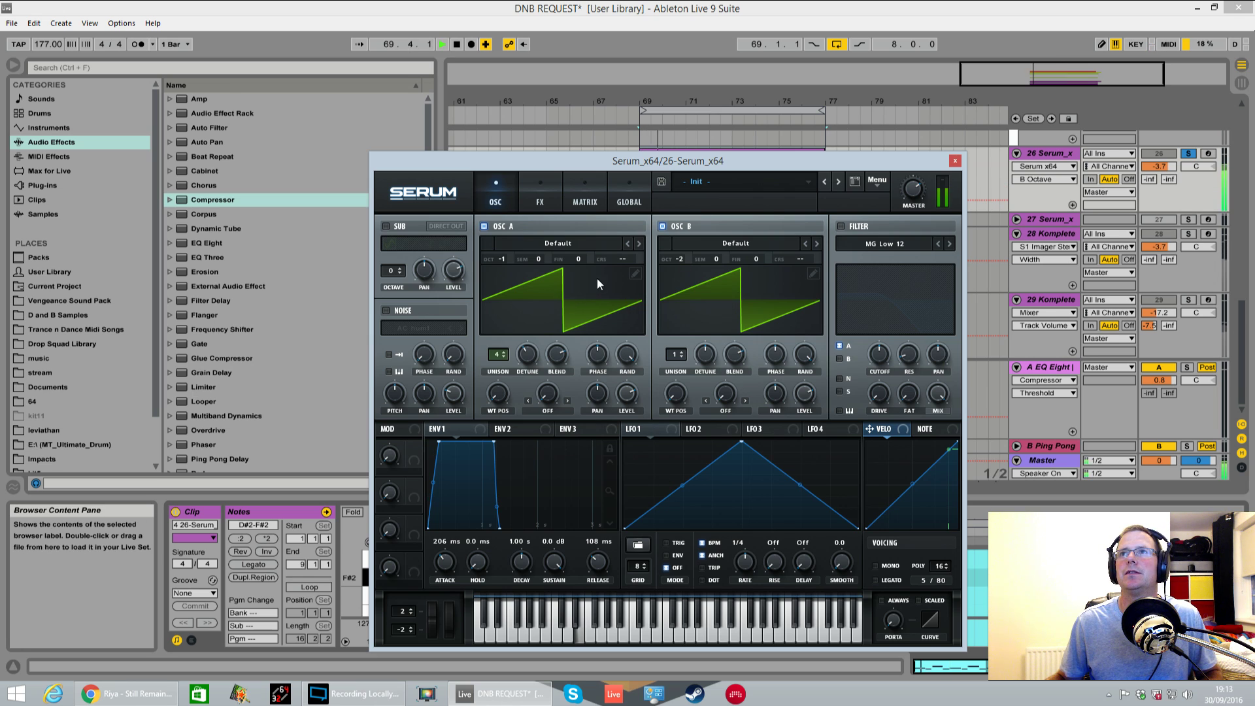
key(space)
drag(676, 353, 729, 402)
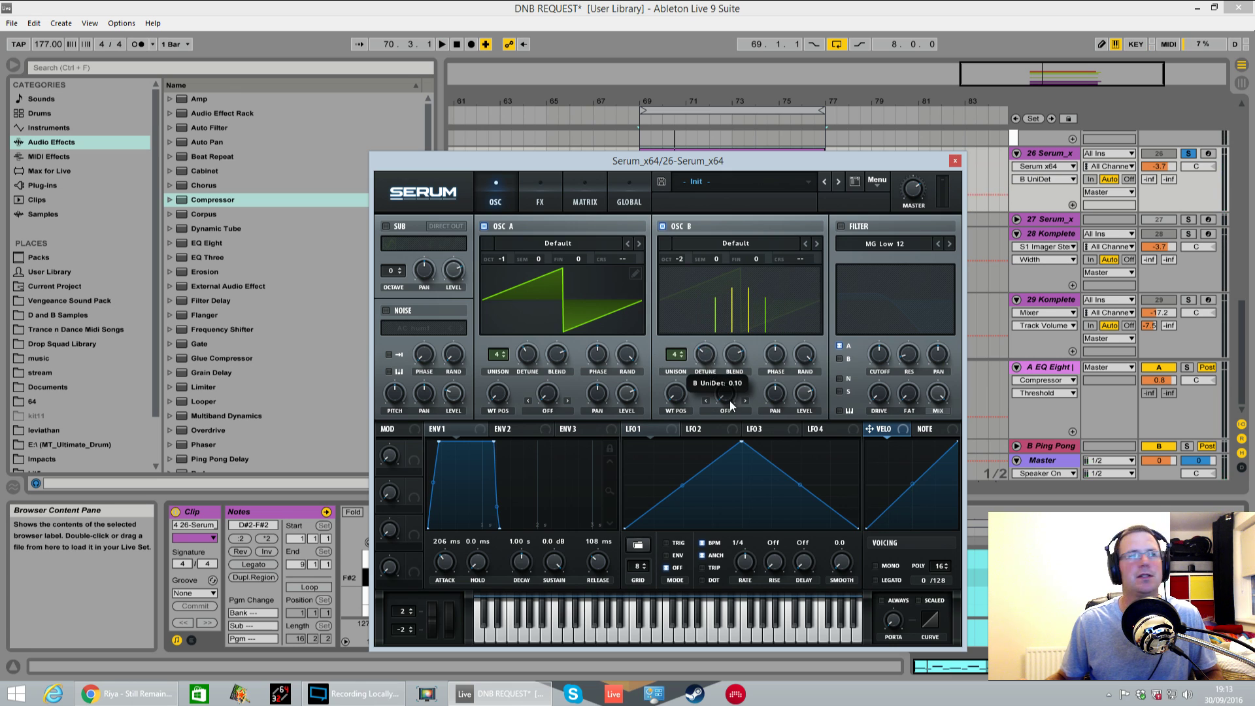
Set the random phase of oscillators B and A to 0% and audition the loop
key(space)
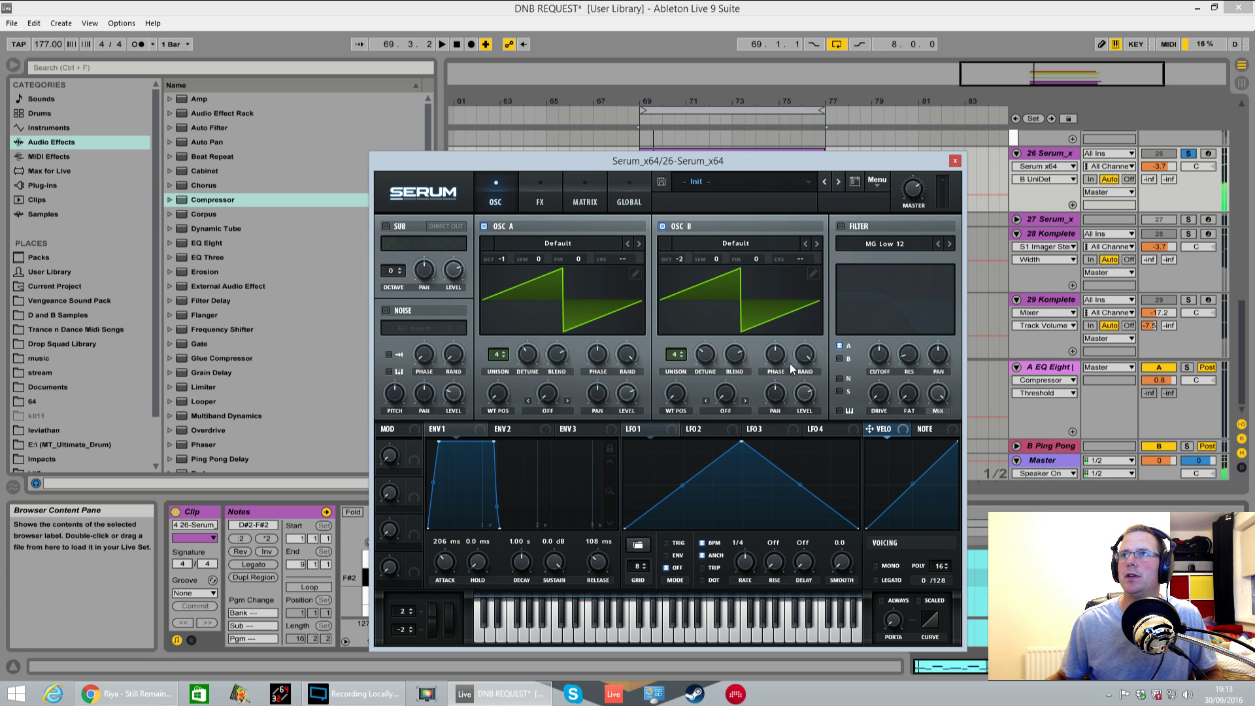
click(805, 354)
click(626, 354)
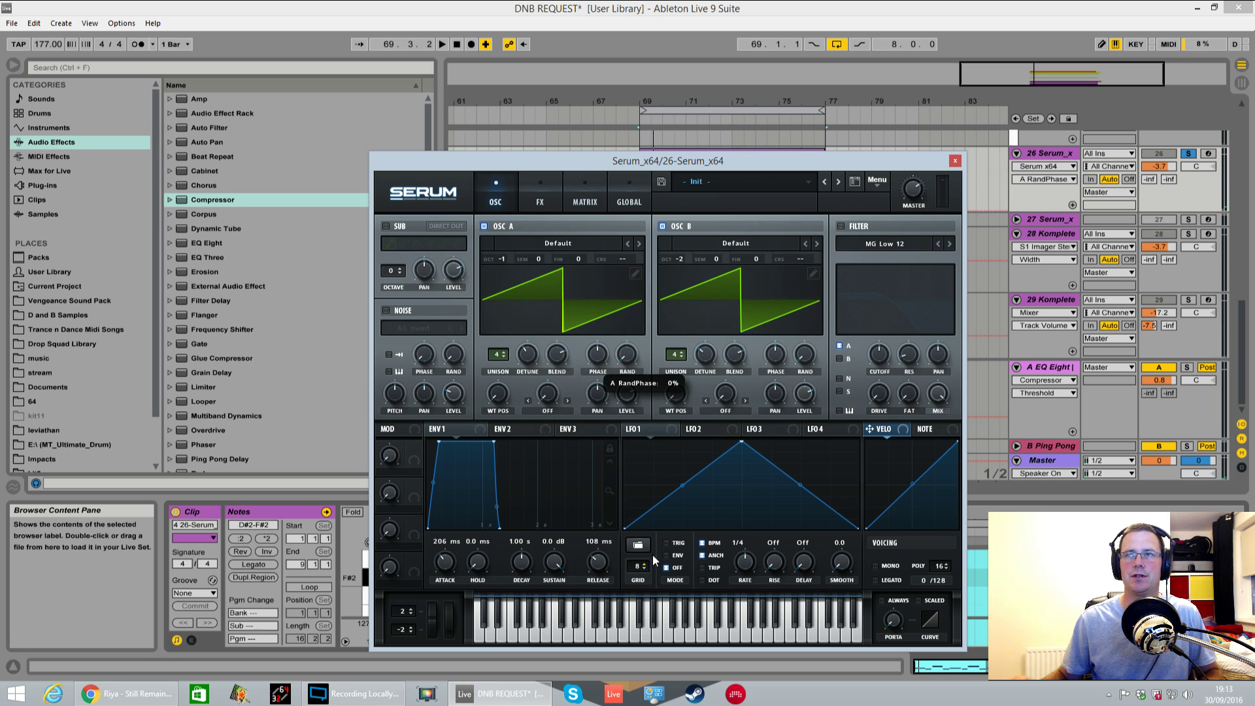
mouse_move(665, 555)
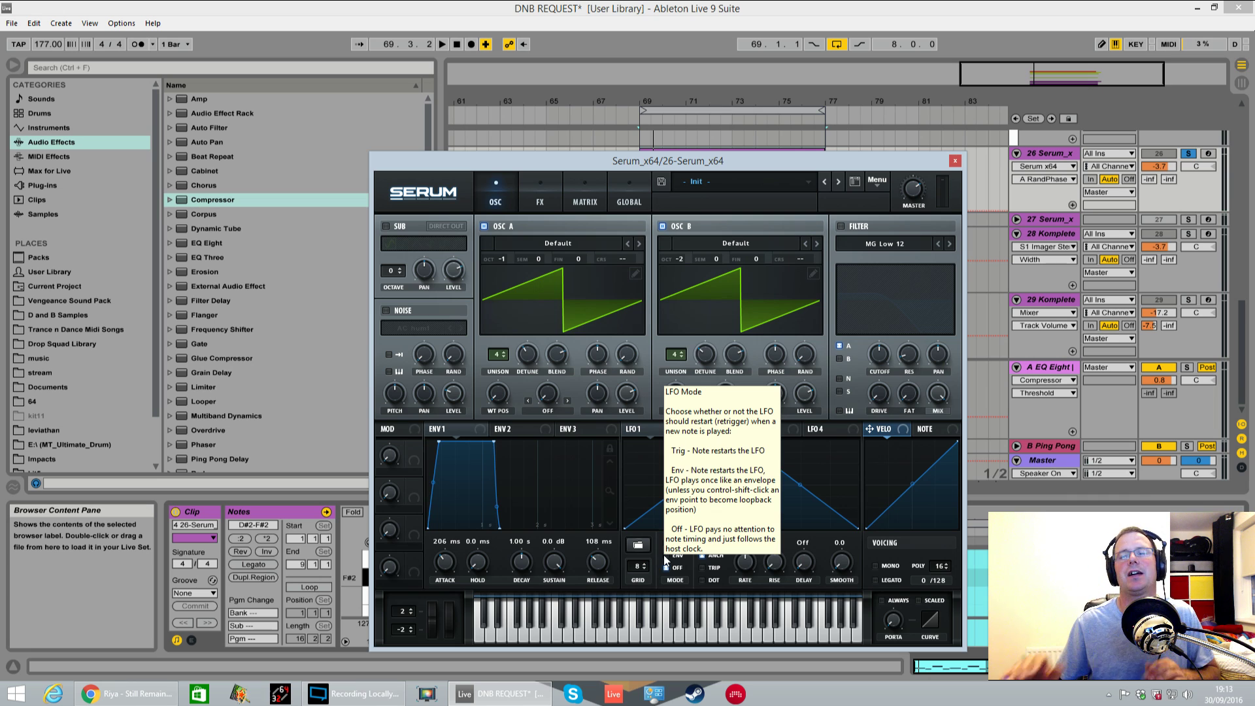
key(space)
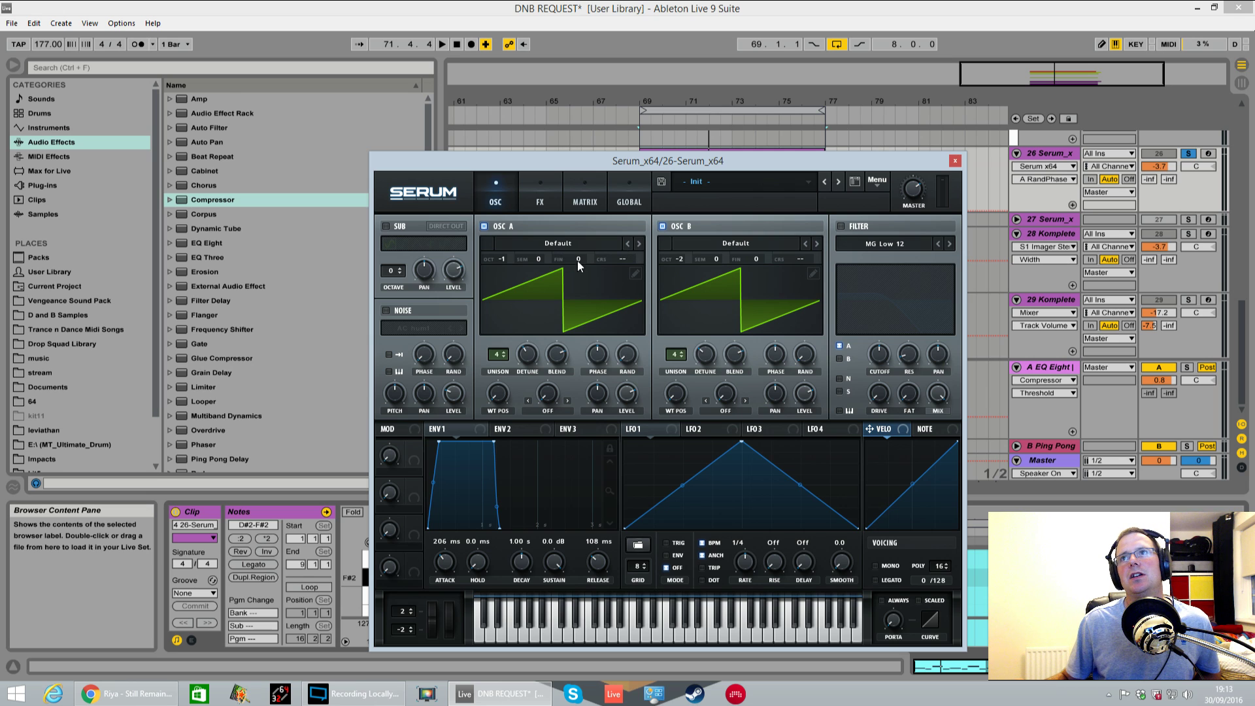
Fine-tune oscillator A to -4 cents and oscillator B to 2 cents, and listen to the loop
drag(581, 259, 582, 264)
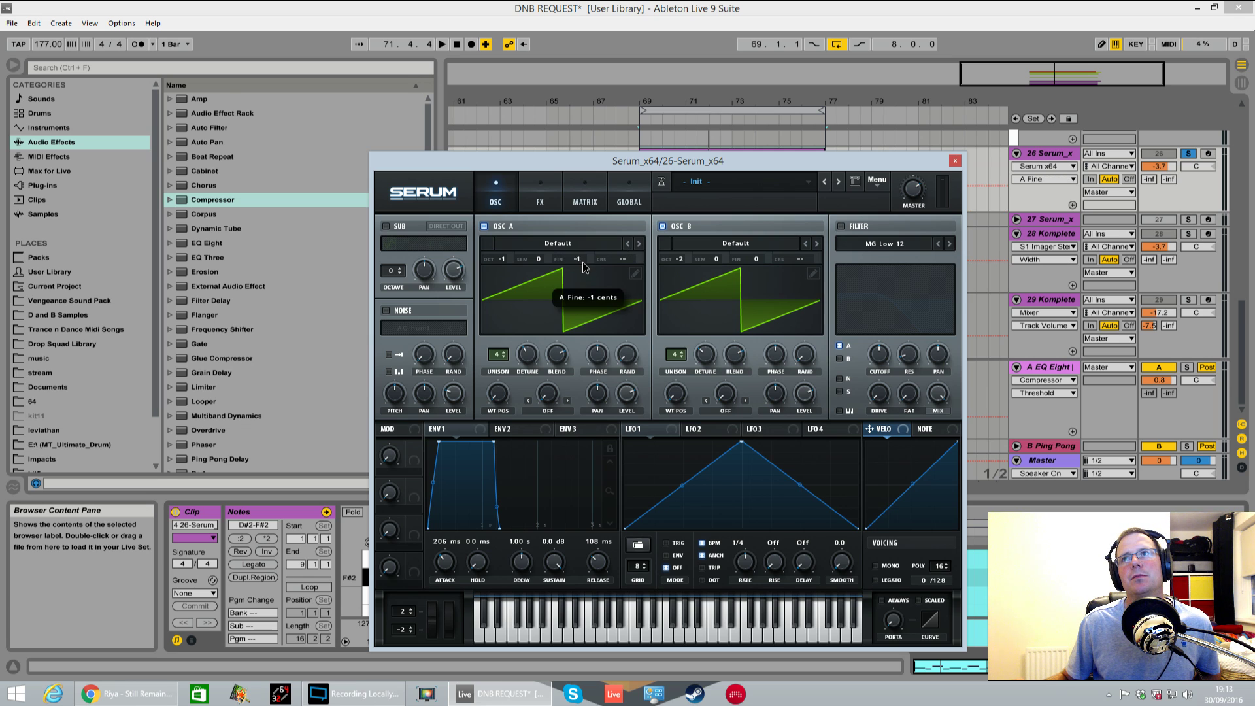
click(756, 260)
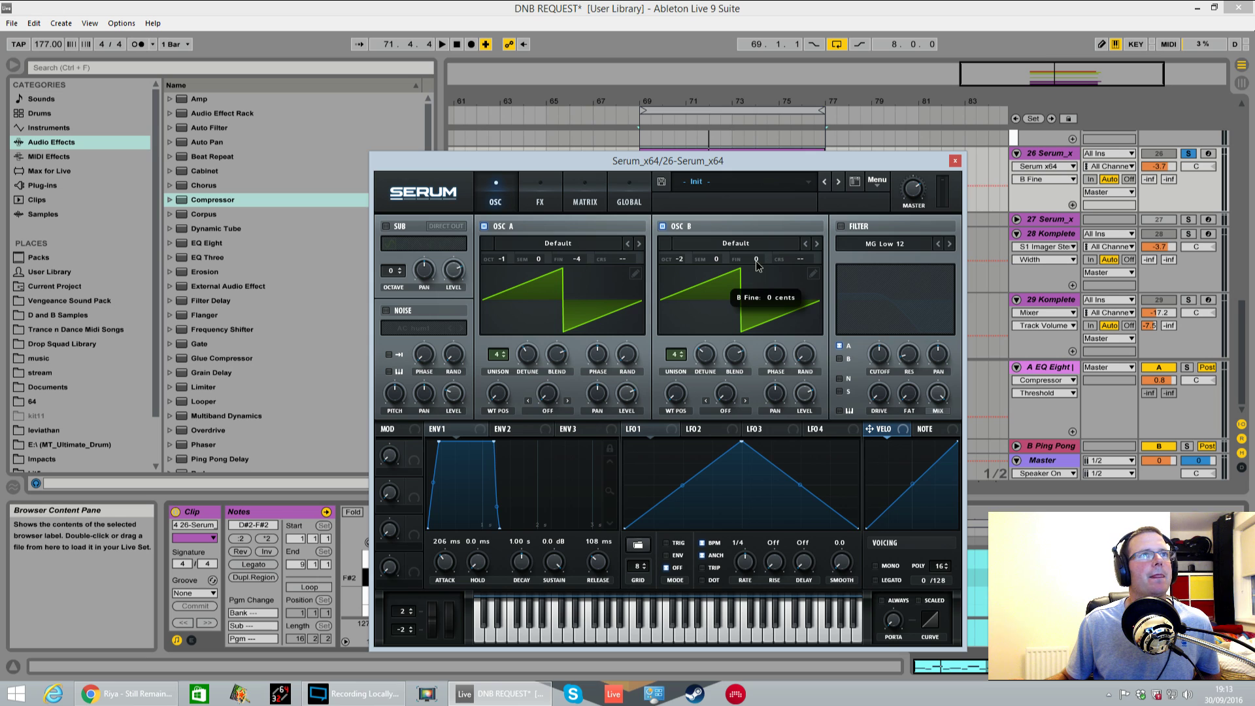
scroll(755, 260, down, 1)
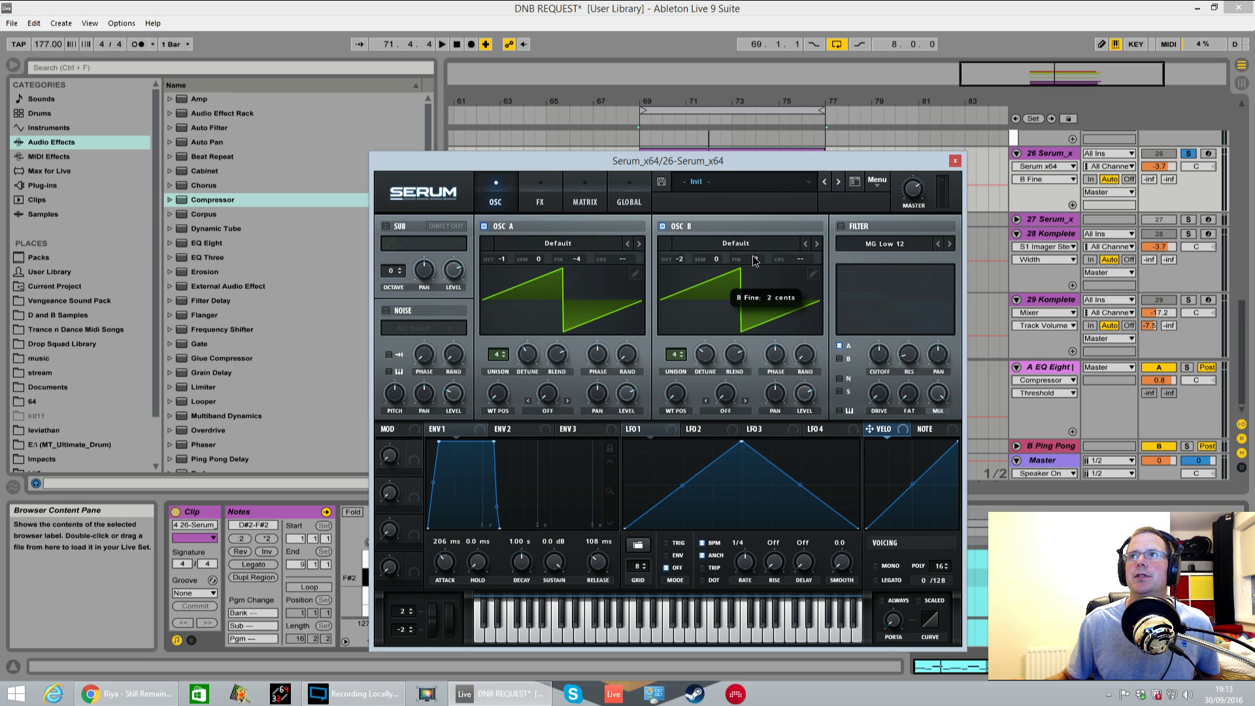
scroll(759, 260, up, 1)
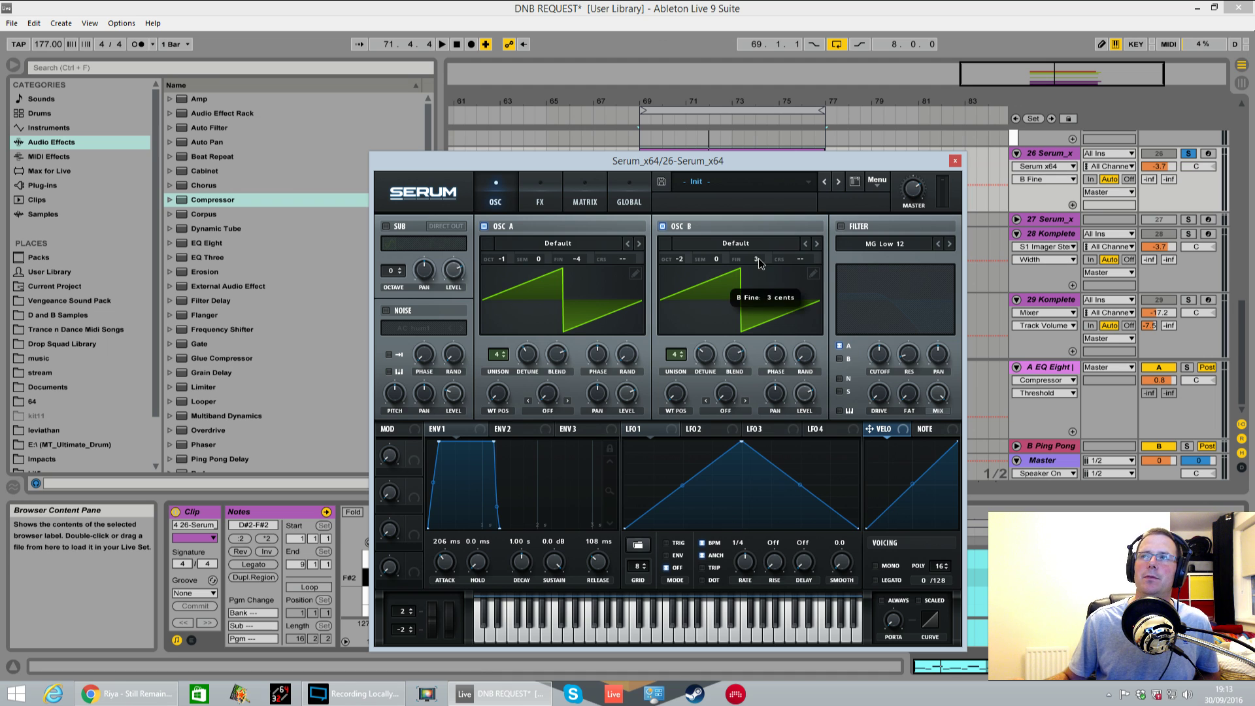
scroll(759, 258, down, 1)
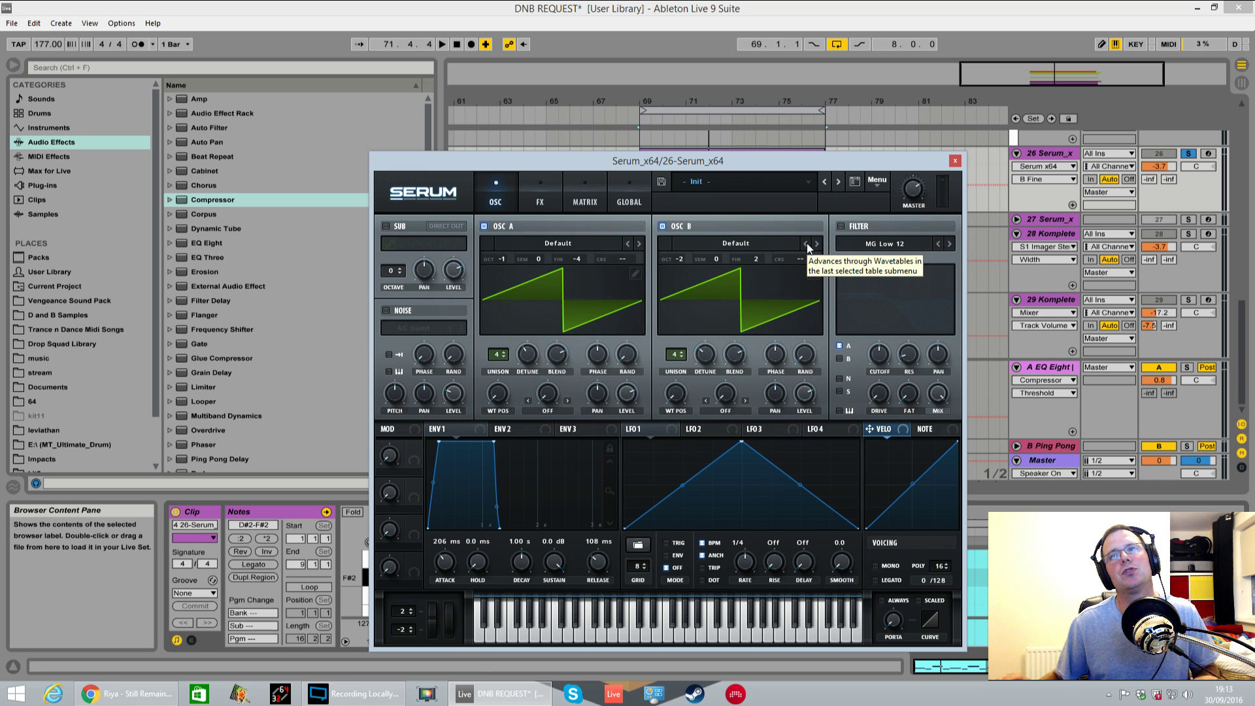
key(space)
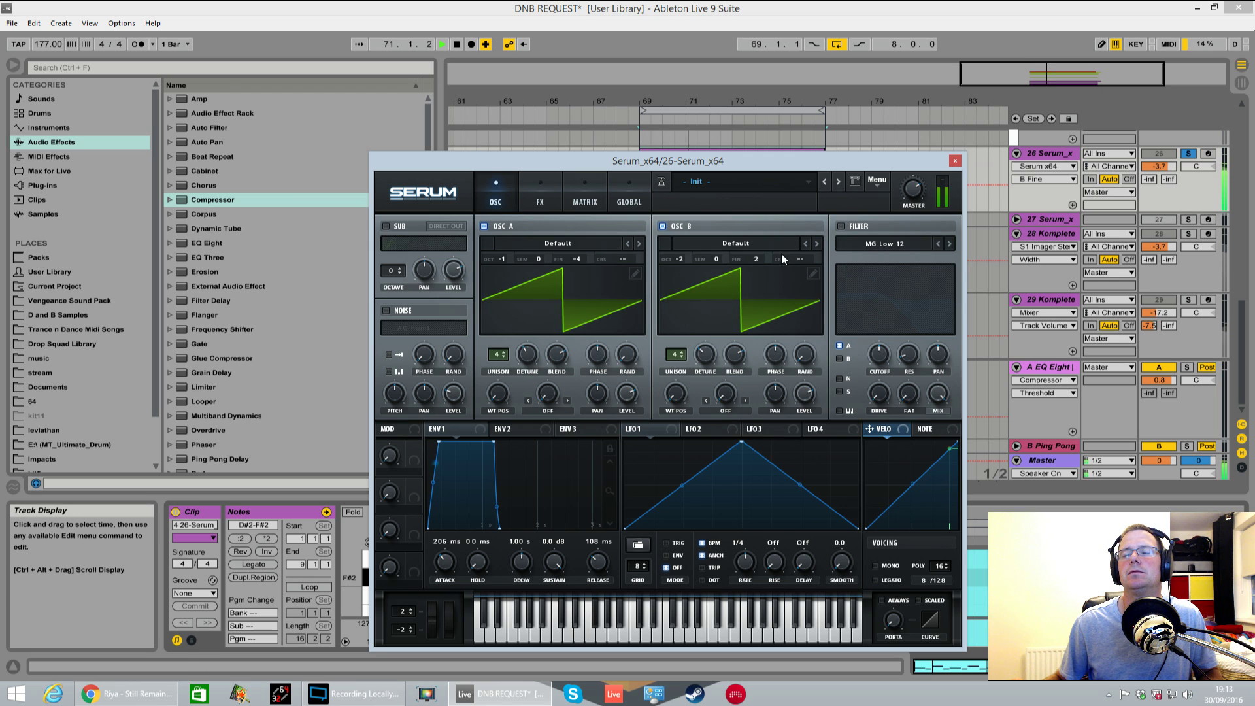
key(space)
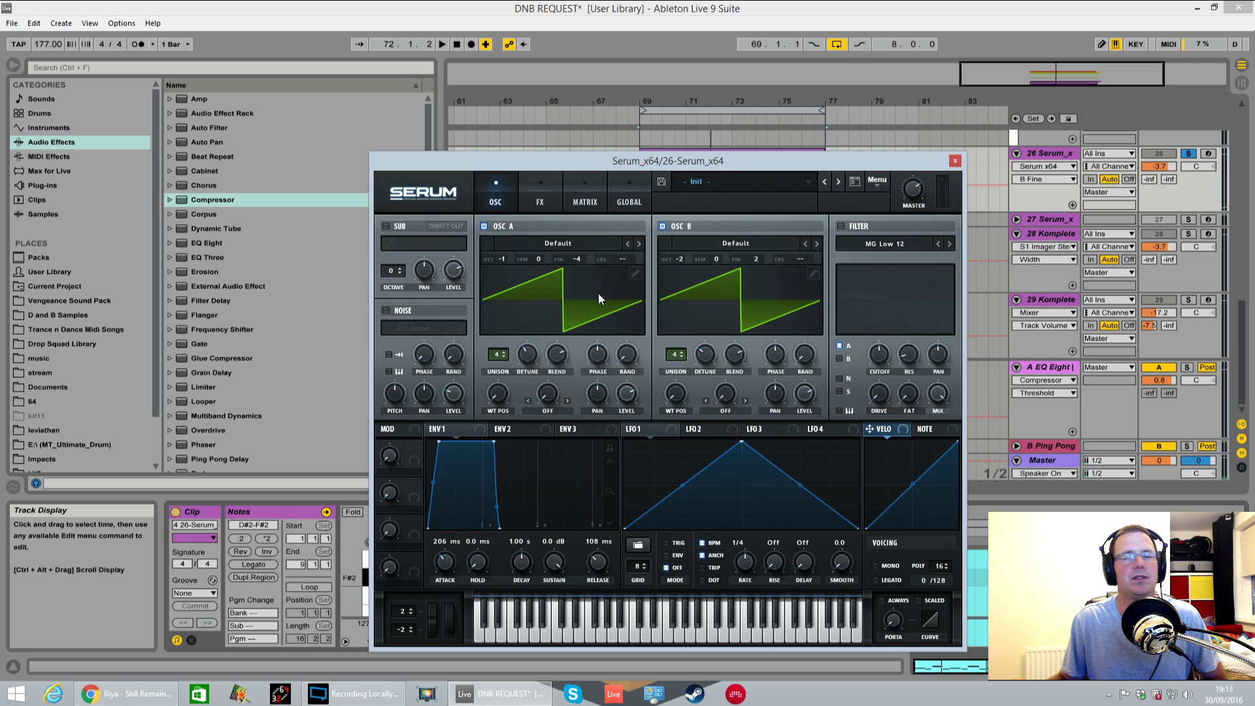
Enable Serum's sub oscillator, set its octave to -2 and adjust its level while the loop plays
click(385, 227)
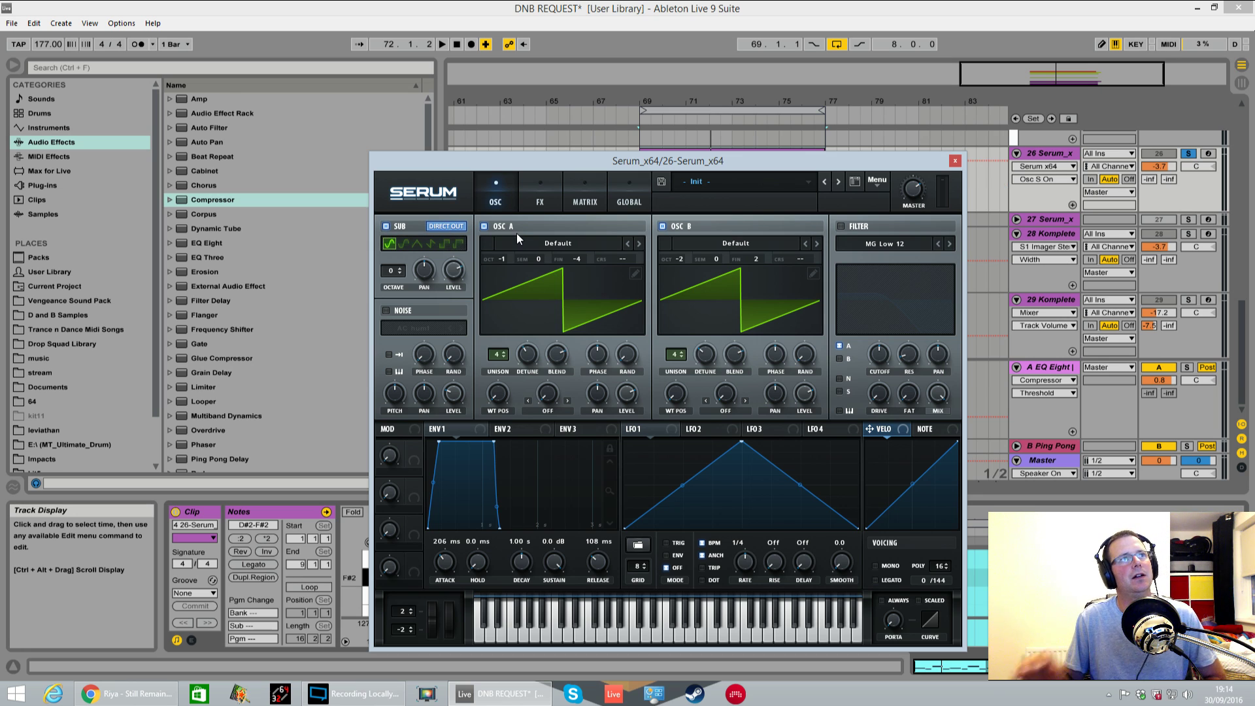
click(539, 204)
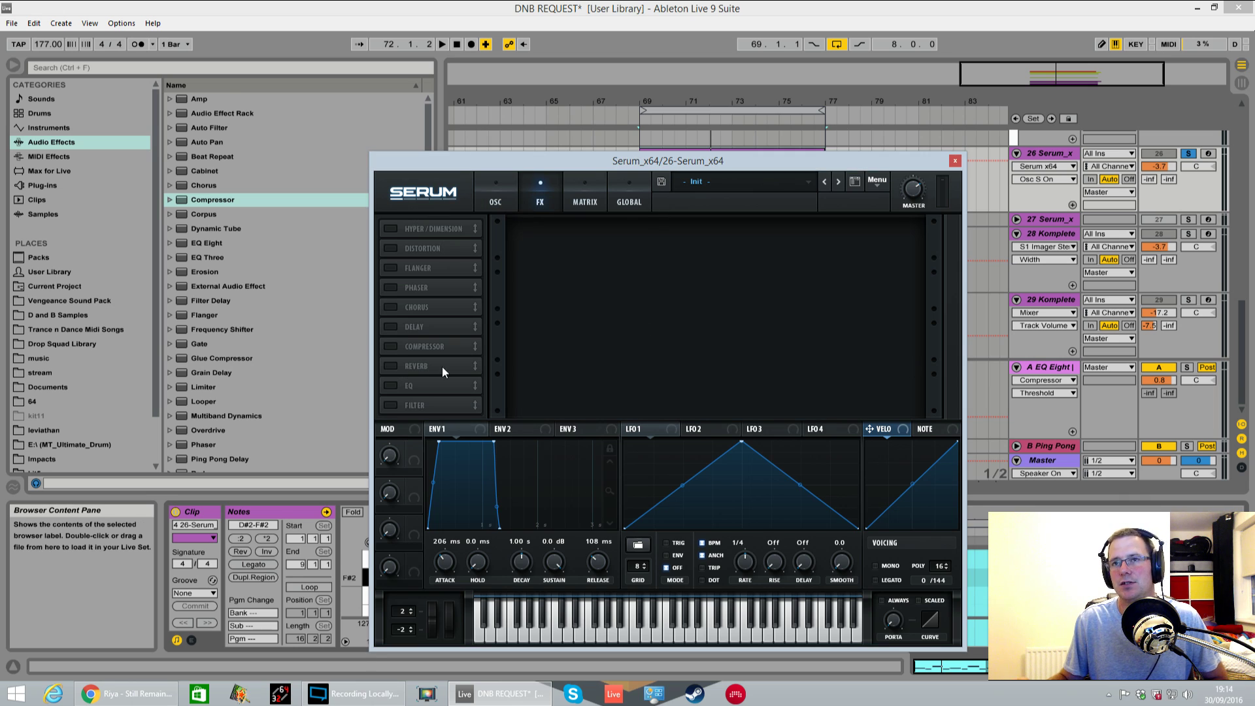
click(495, 196)
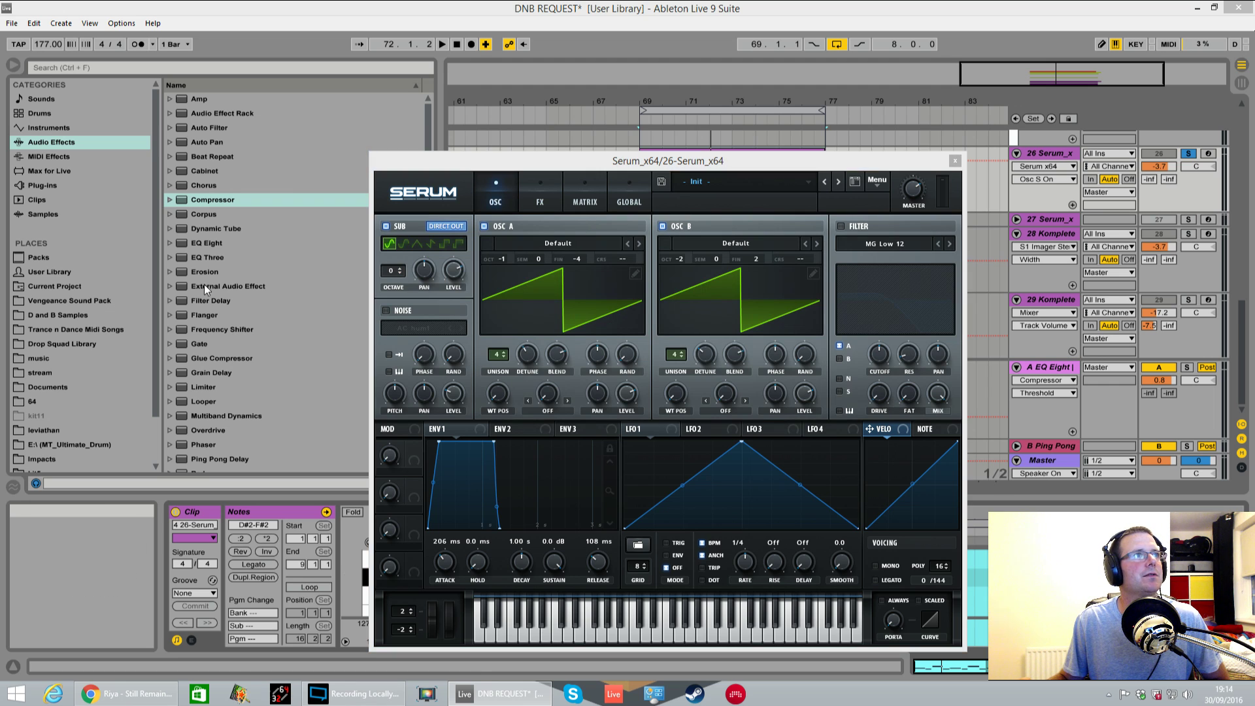
key(space)
click(400, 274)
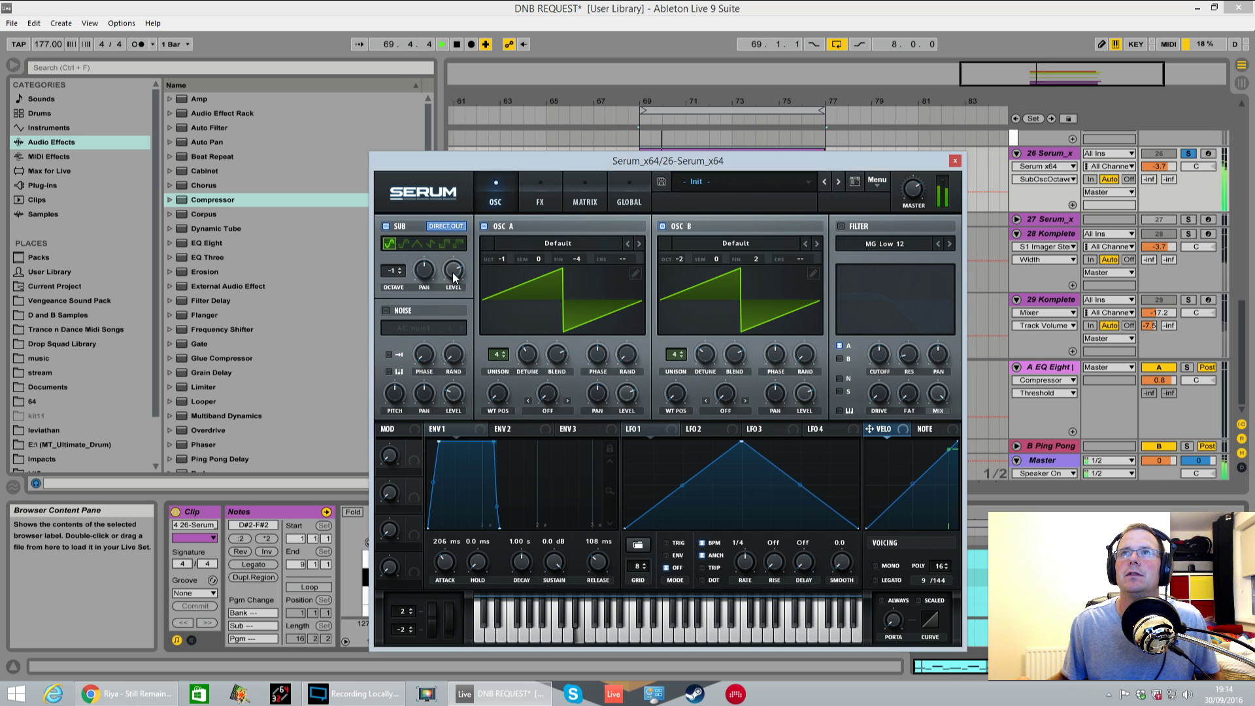
click(399, 274)
click(447, 275)
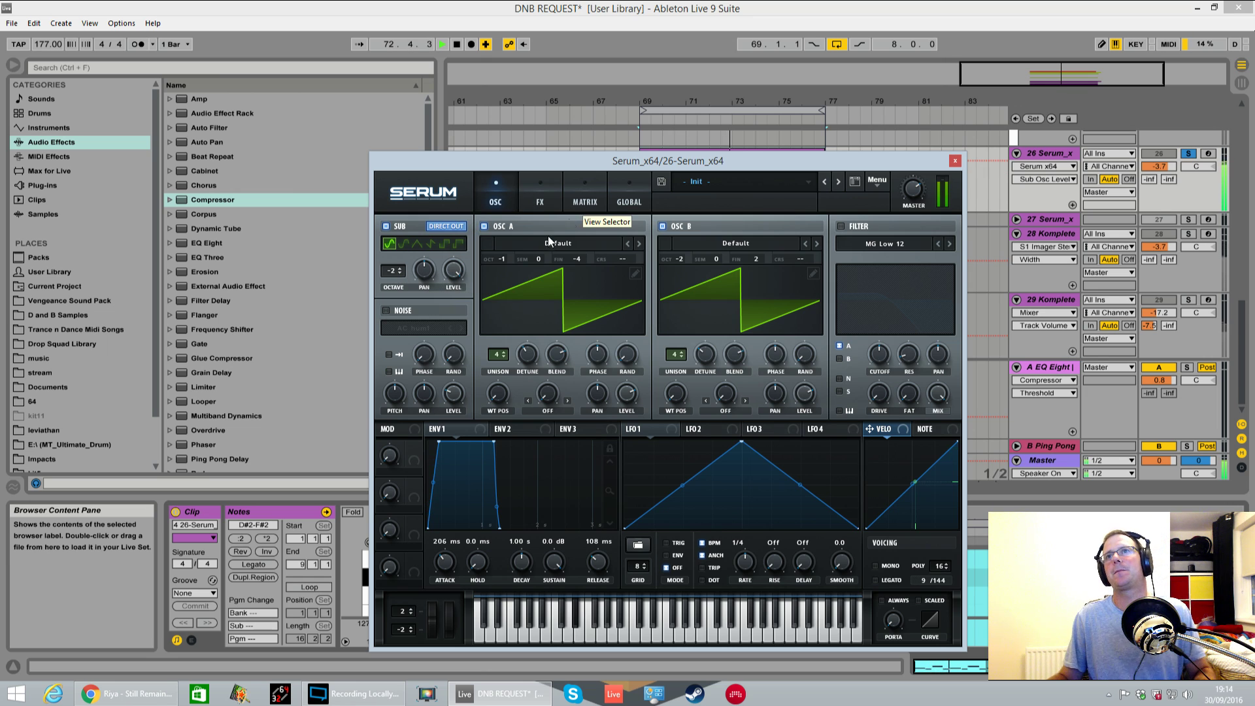
key(space)
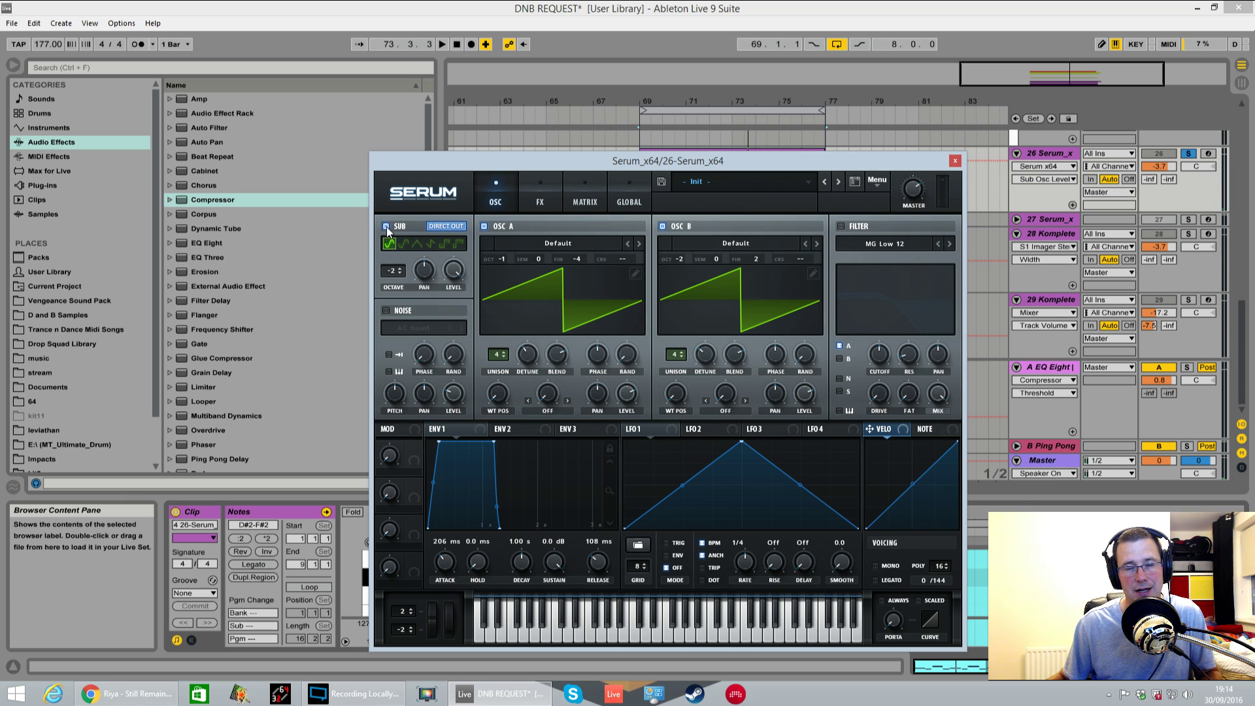
Compare the bassline with the sub oscillator off and on during playback, leaving it enabled
click(386, 226)
key(space)
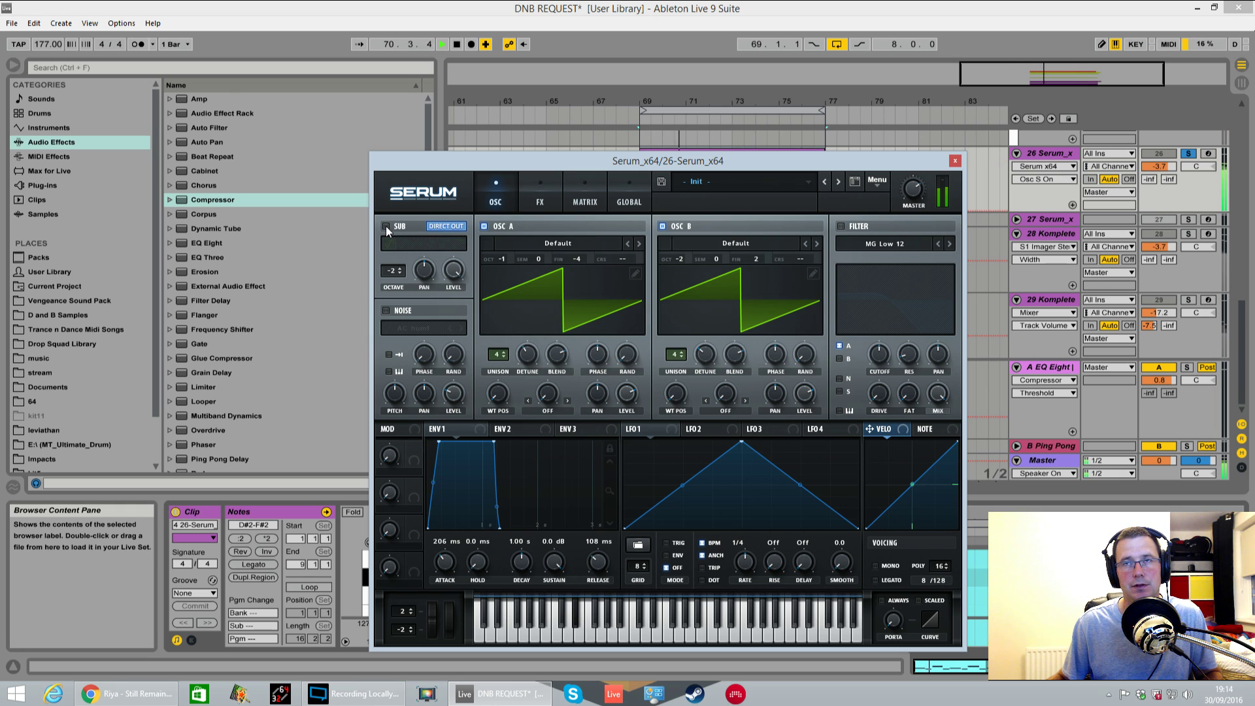
click(386, 226)
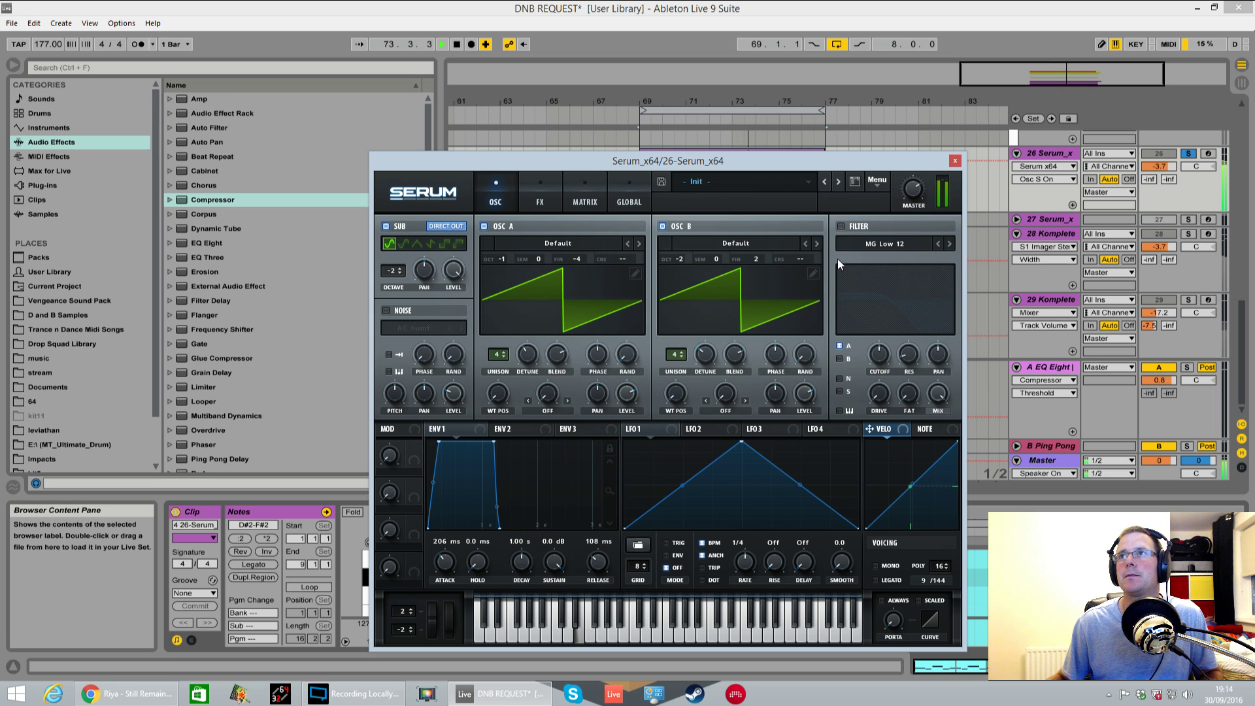
key(space)
Enable Serum's filter, route oscillator B through it as well, and choose the MG Low 18 type
click(841, 226)
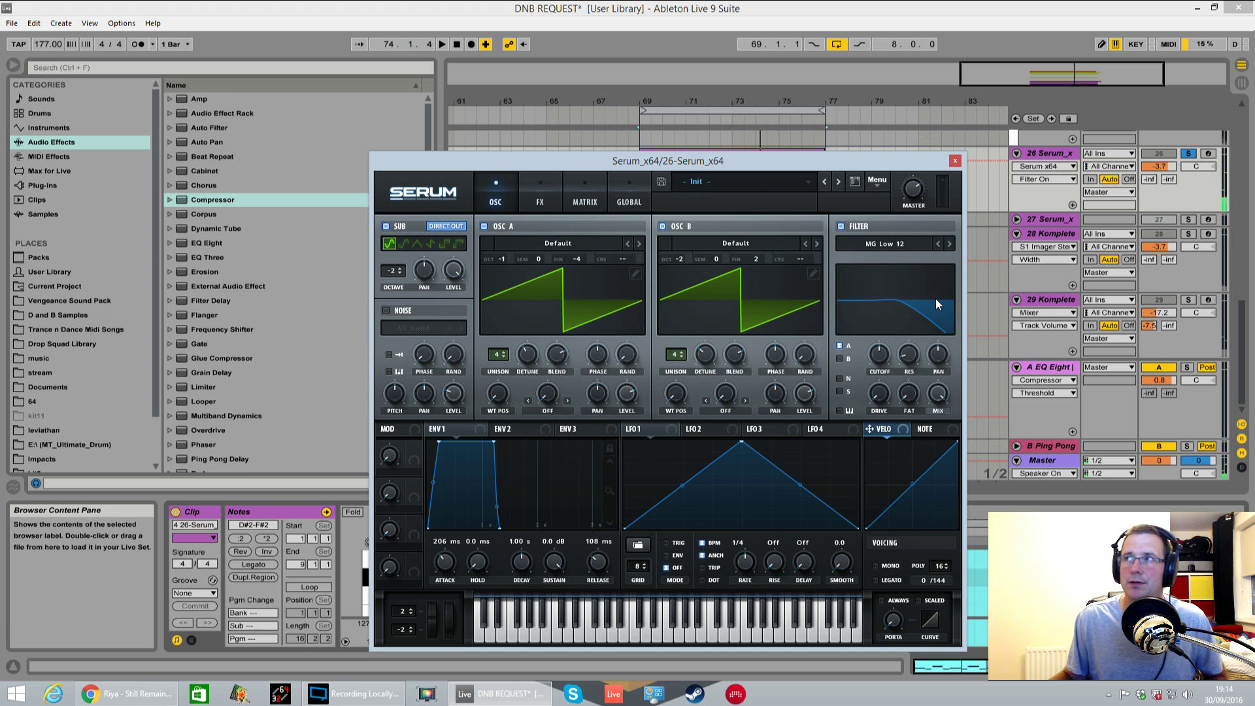
click(840, 359)
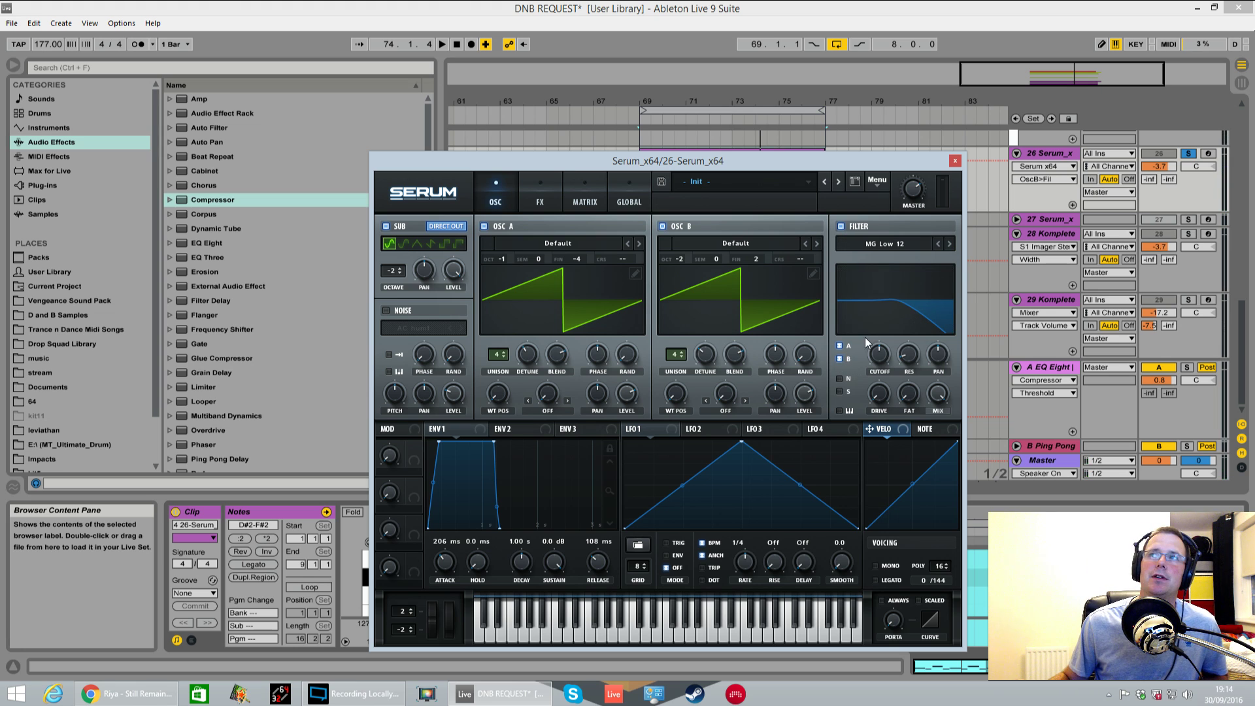
click(904, 245)
mouse_move(899, 258)
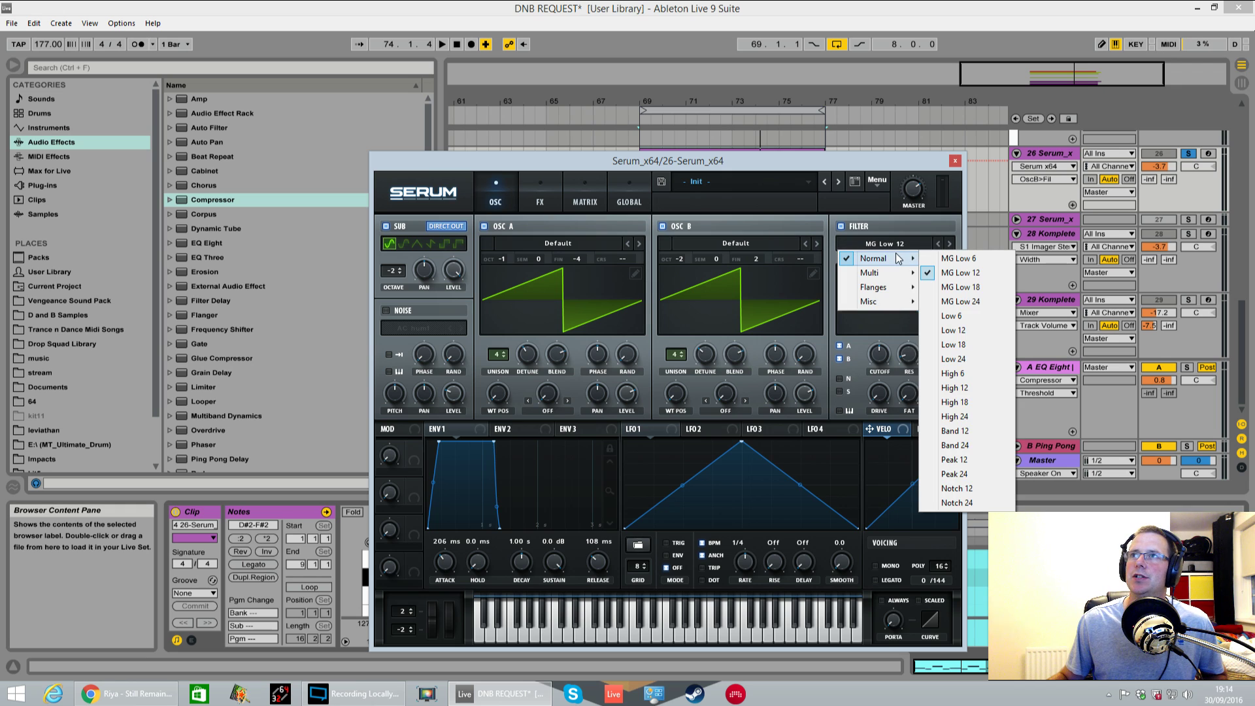
click(962, 288)
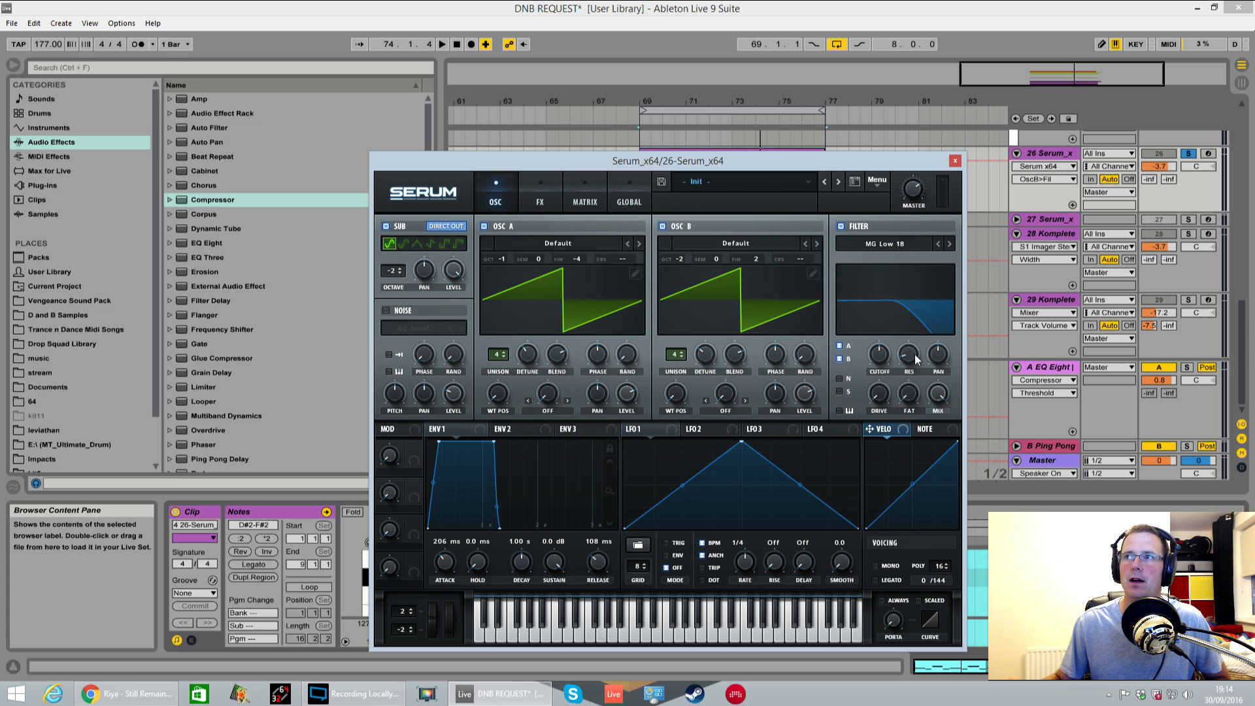
Set the filter cutoff to 173 Hz and adjust Serum's master volume while the loop plays
drag(908, 398, 887, 377)
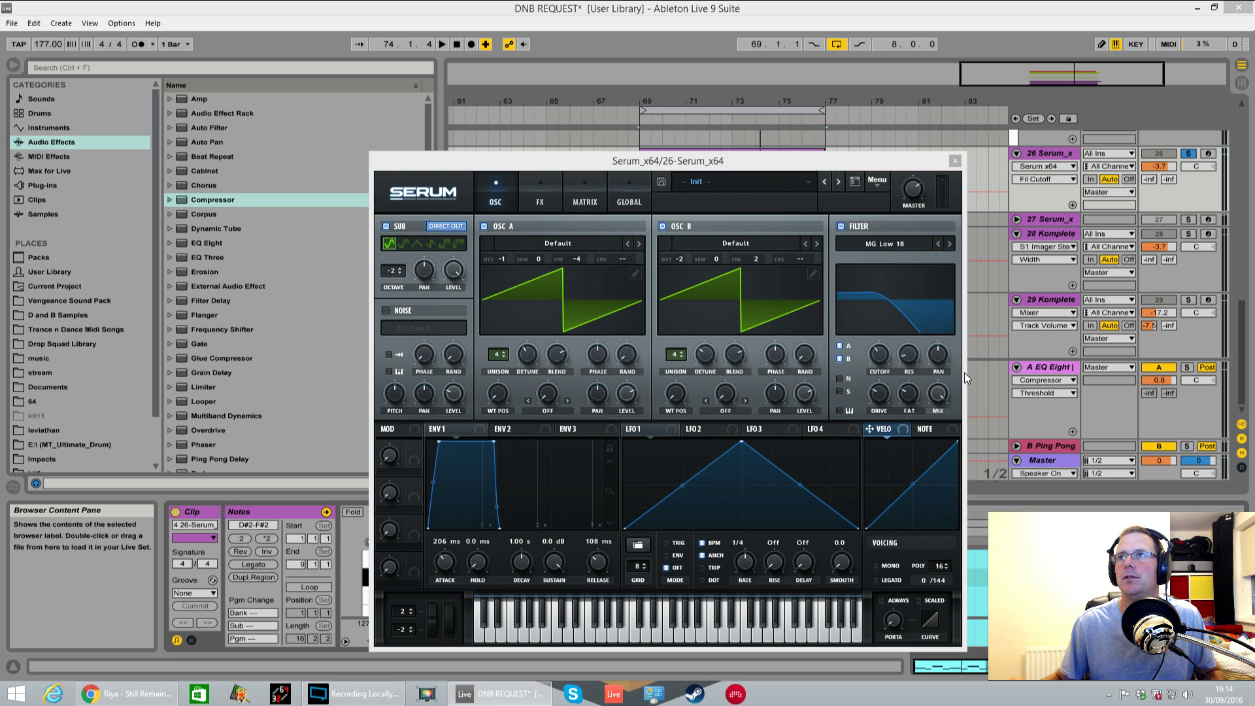
mouse_move(878, 361)
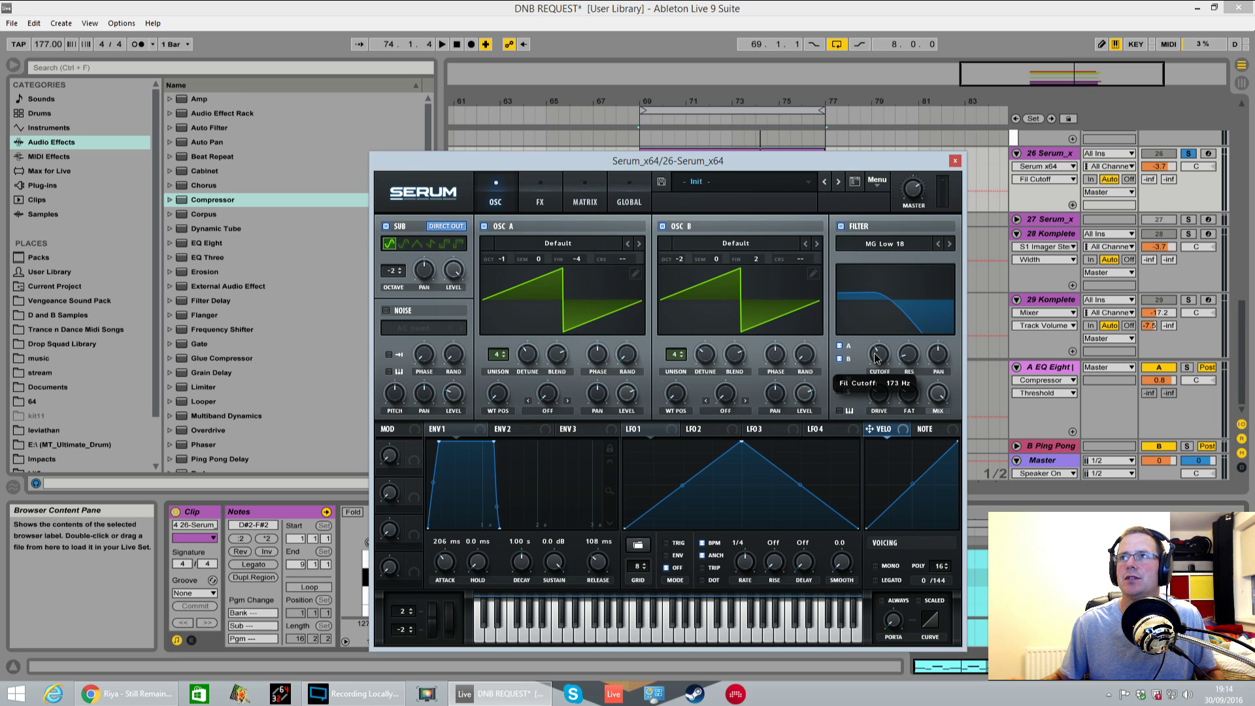
key(space)
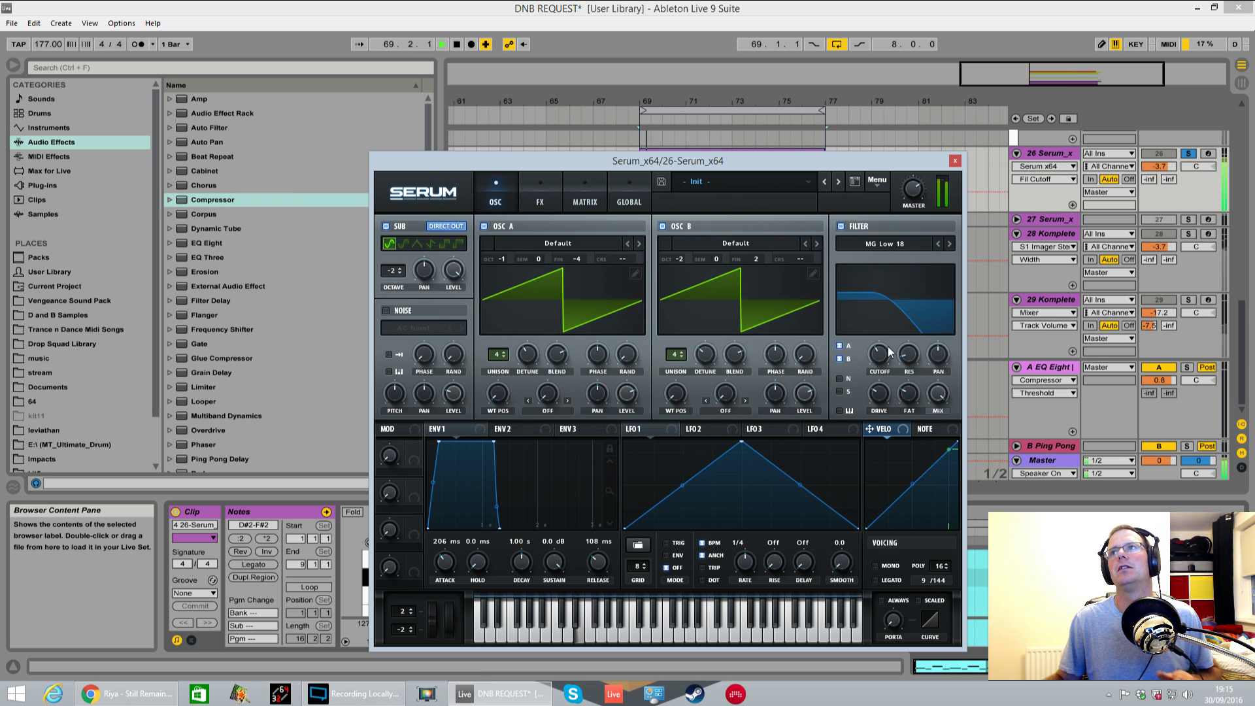
click(912, 190)
drag(912, 190, 909, 198)
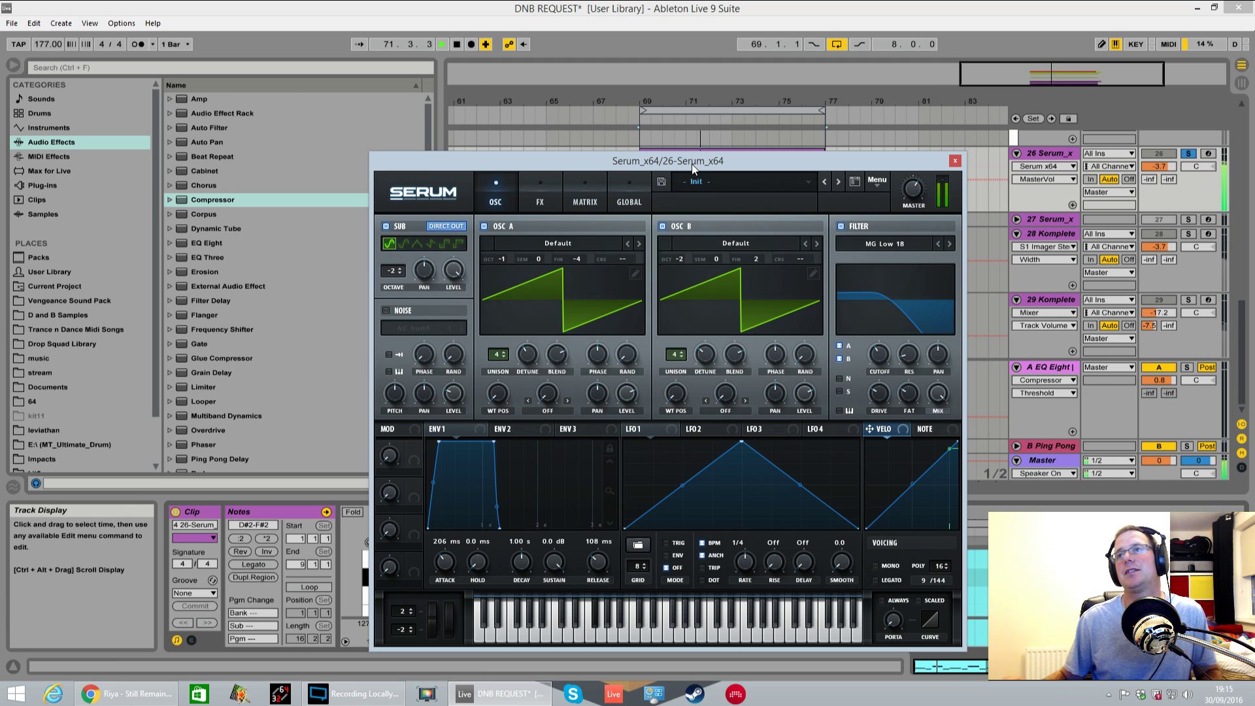
key(space)
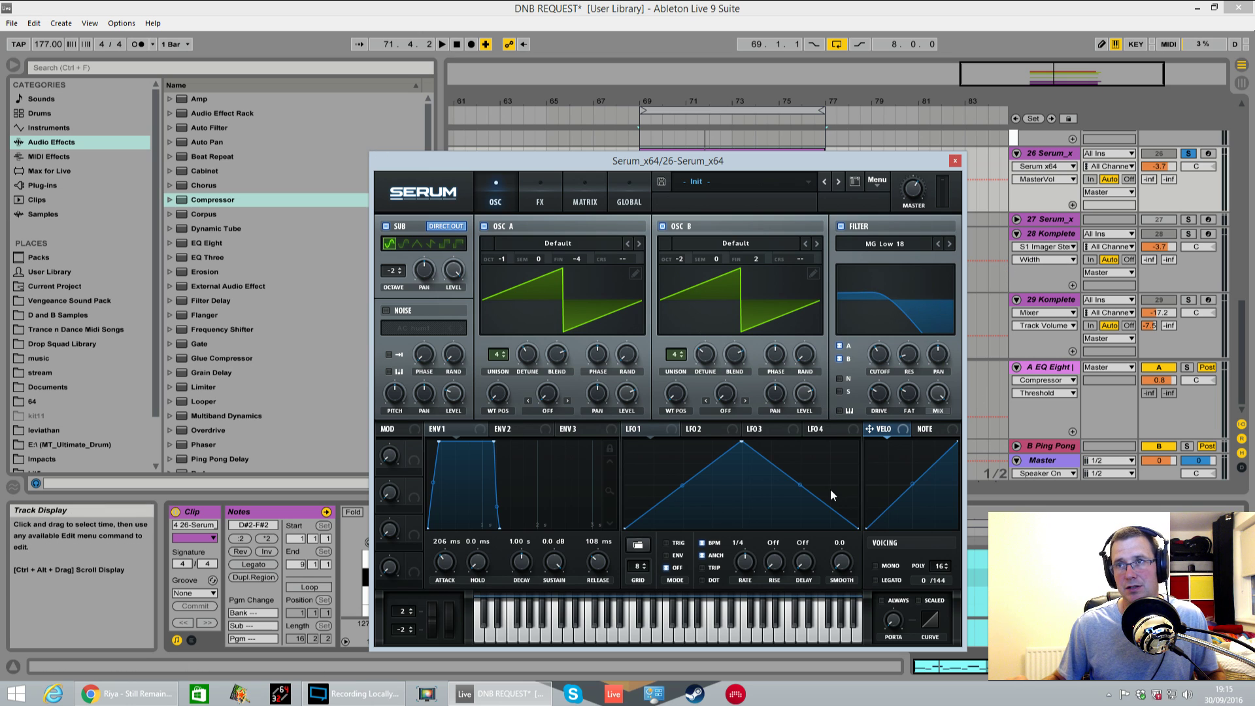
Assign LFO 1 to the filter cutoff, with its rate at one bar and its mode set to Trig
drag(630, 432, 879, 354)
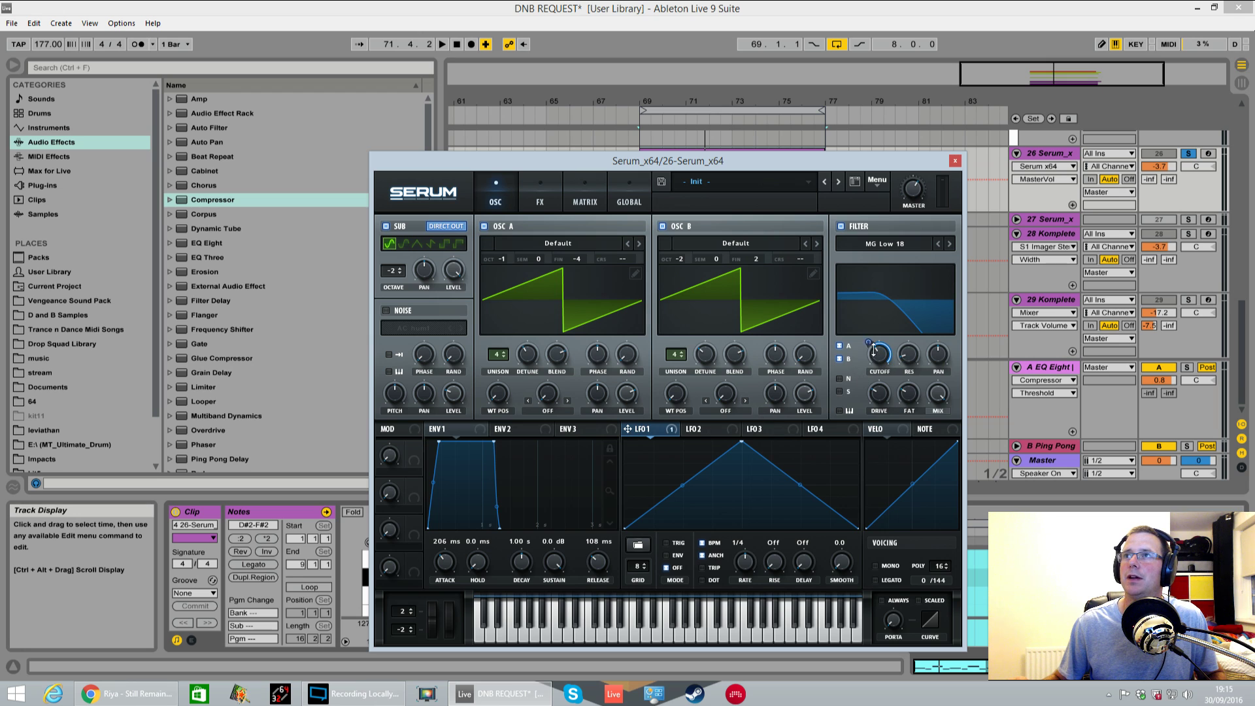
key(space)
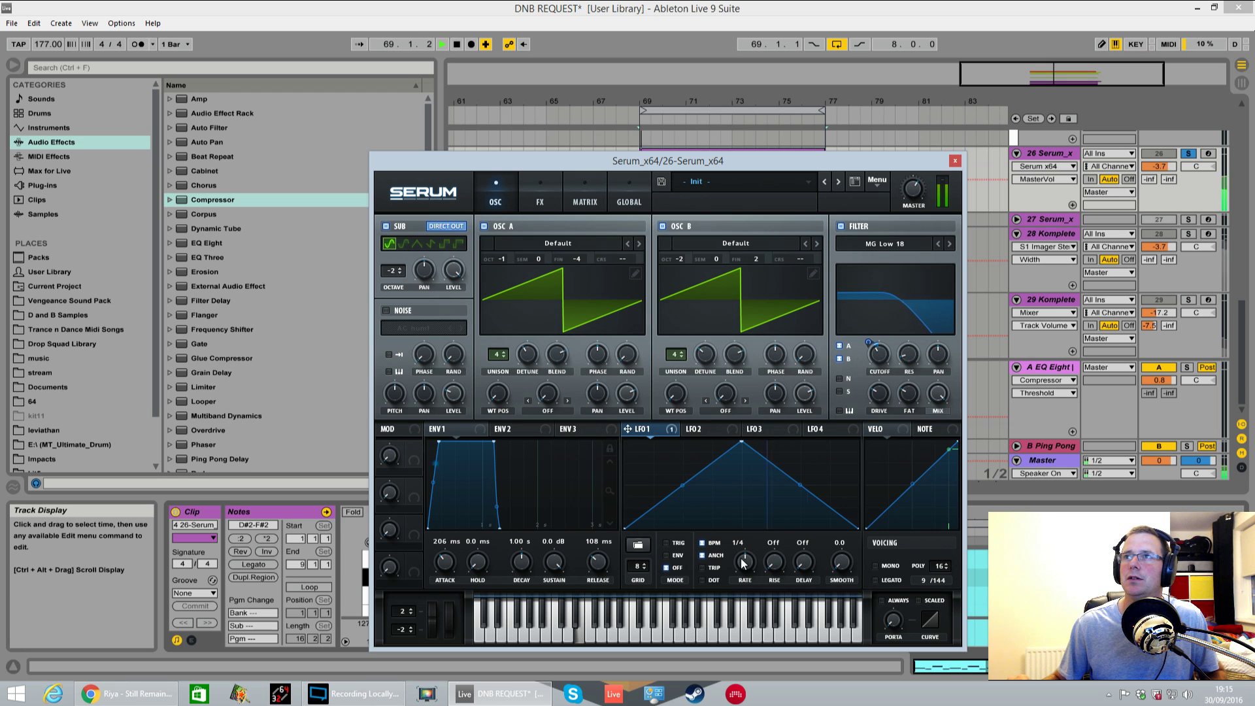
drag(743, 561, 748, 581)
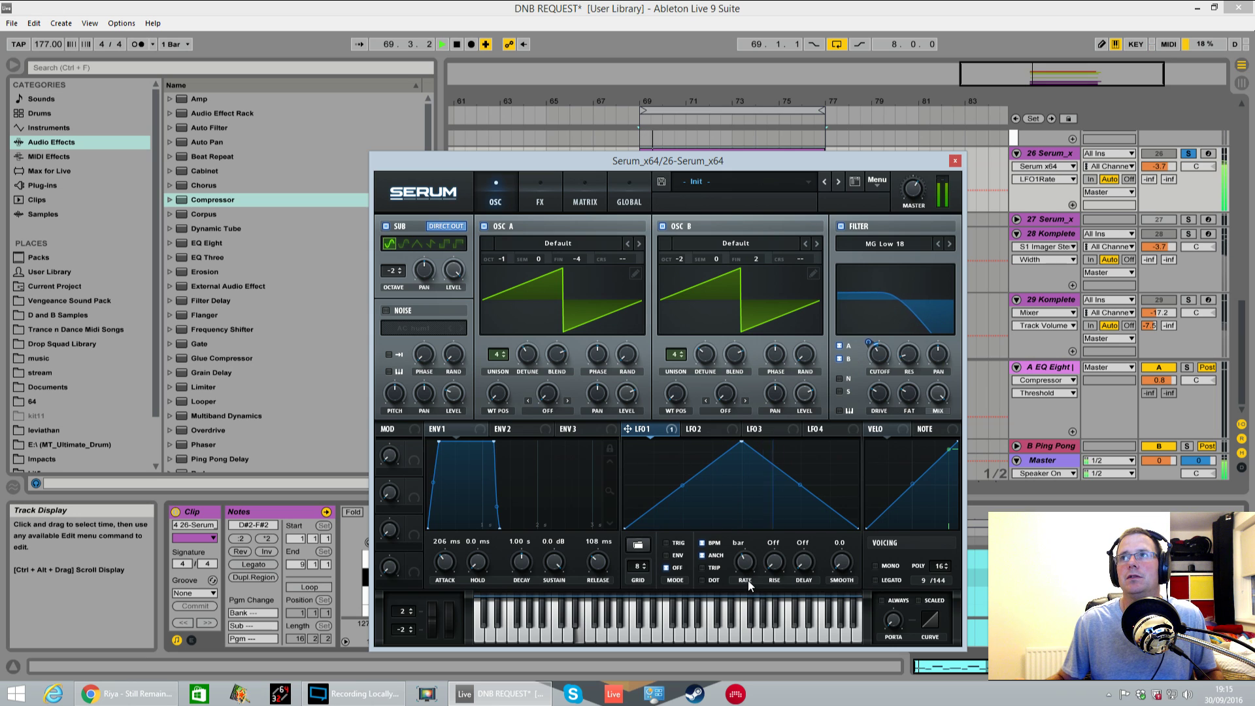
click(666, 543)
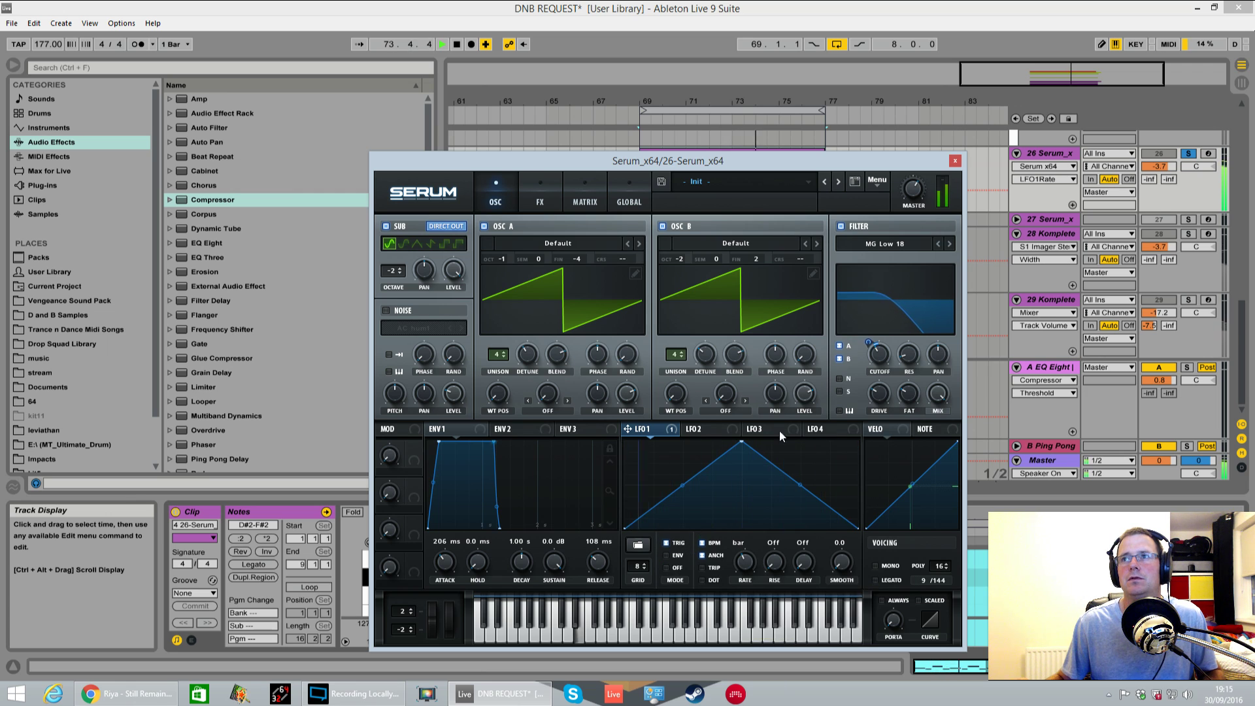
Remove all modulators from the filter cutoff and move the Serum window aside
right_click(878, 353)
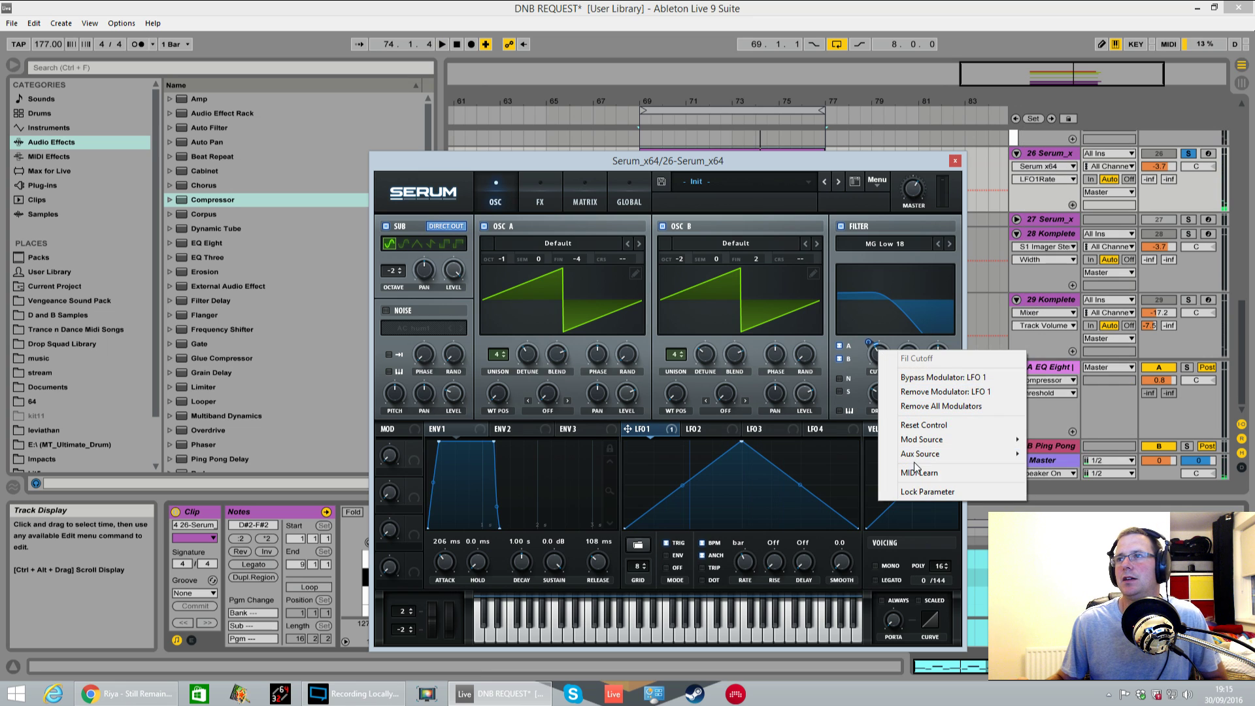
click(922, 409)
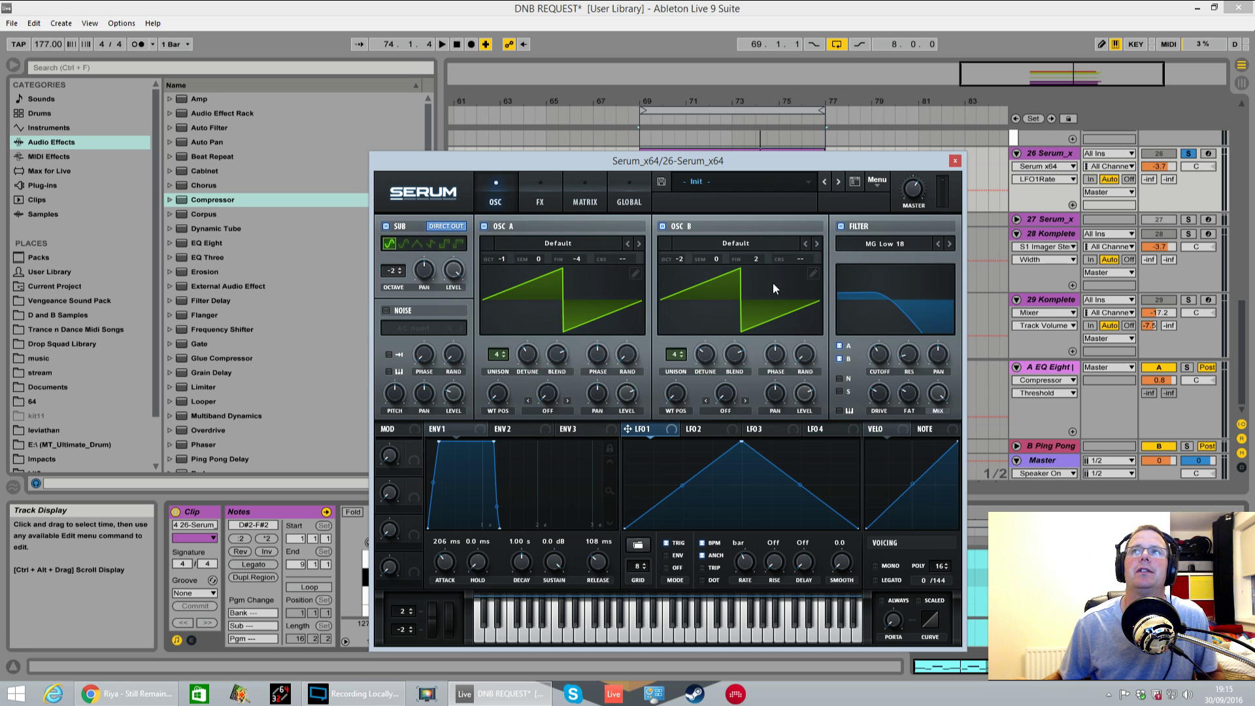
drag(722, 167, 723, 153)
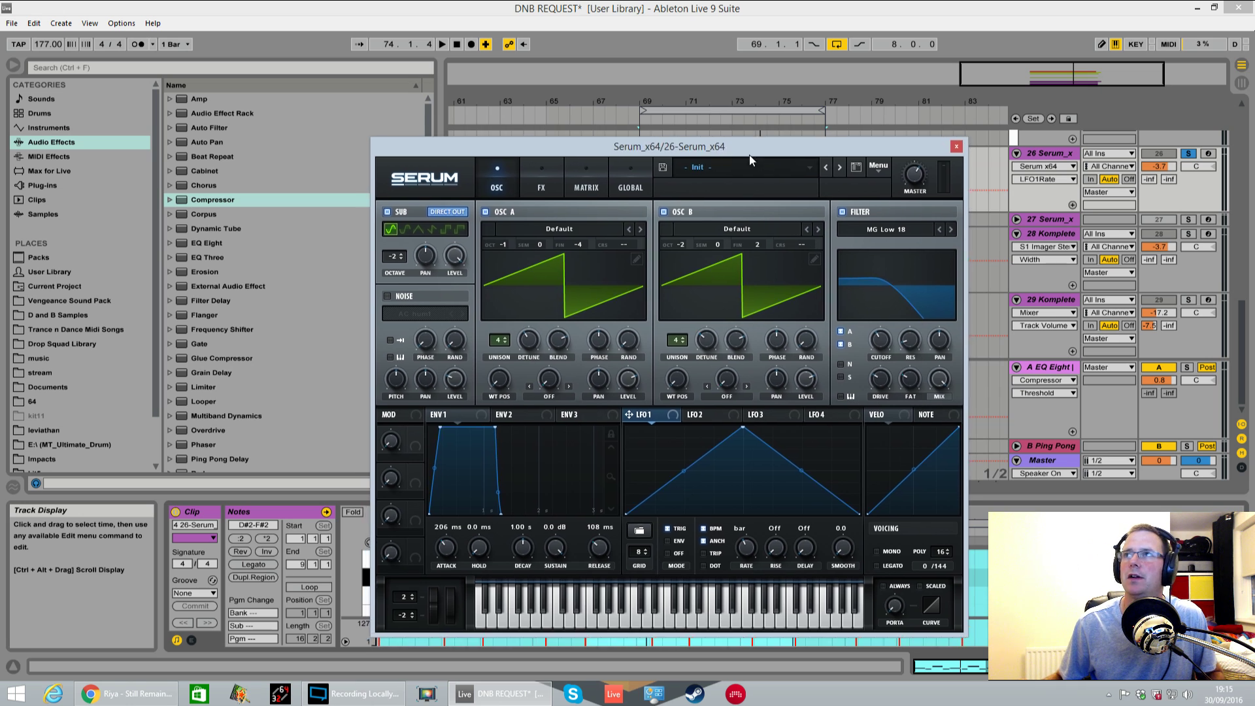
drag(919, 149, 9, 315)
Open the instruments on tracks 28 and 29 to examine the piano and strings patches layered with the bassline
click(1056, 234)
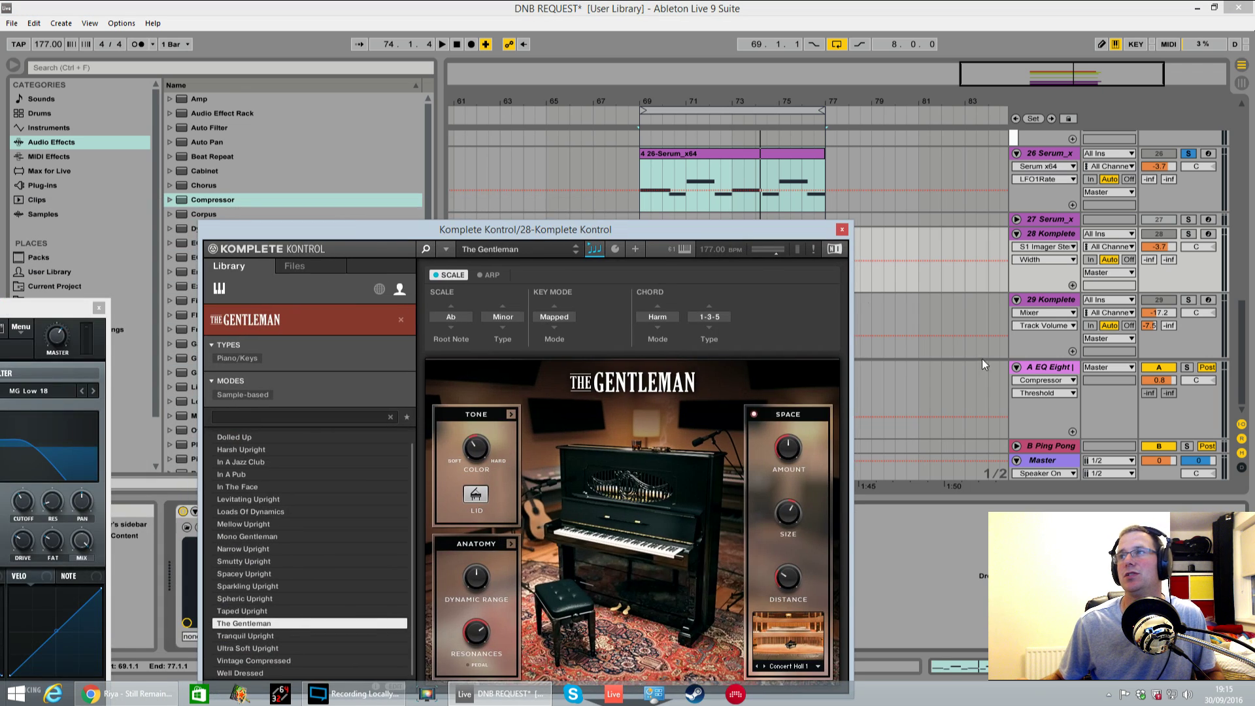
drag(786, 237, 971, 550)
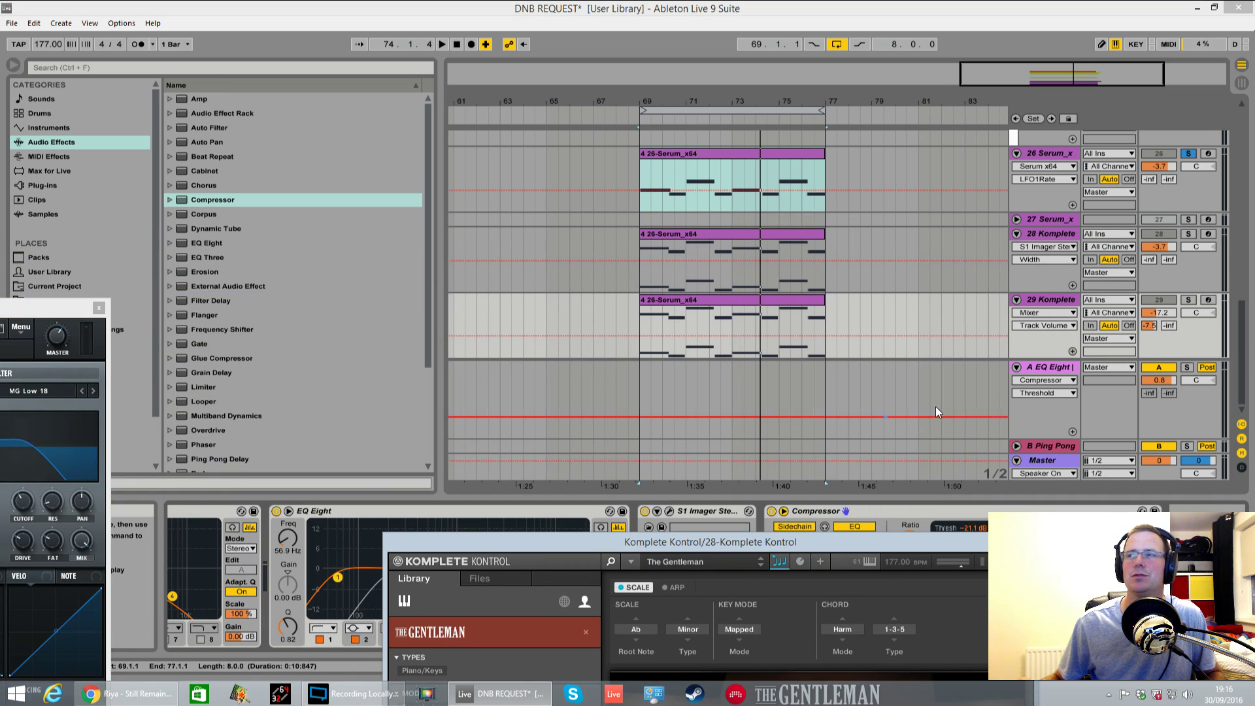
click(641, 336)
click(641, 336)
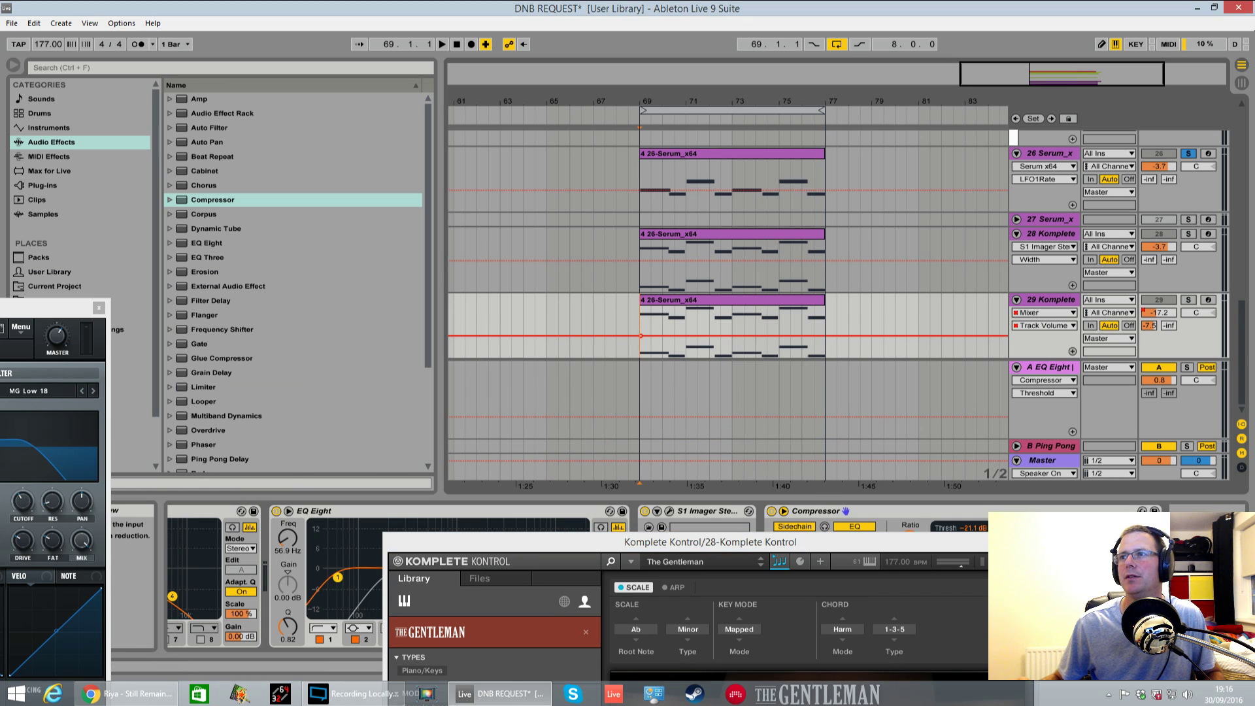
click(1024, 542)
scroll(218, 522, up, 5)
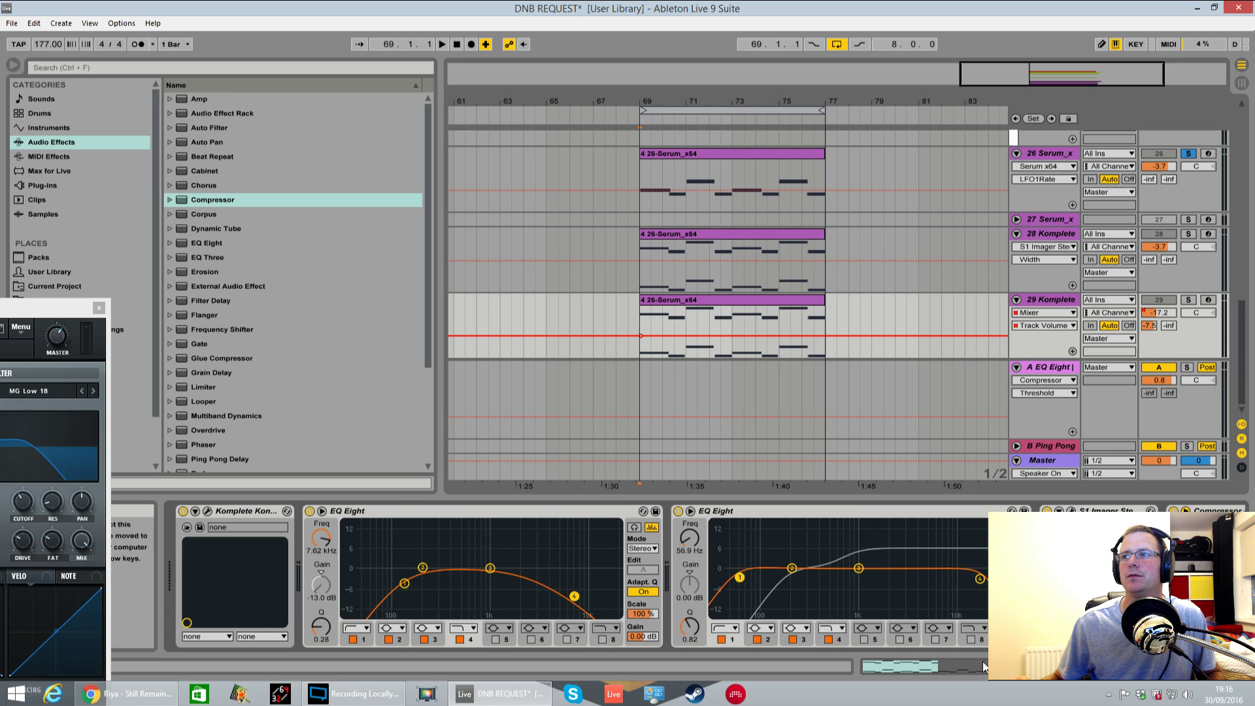
click(207, 510)
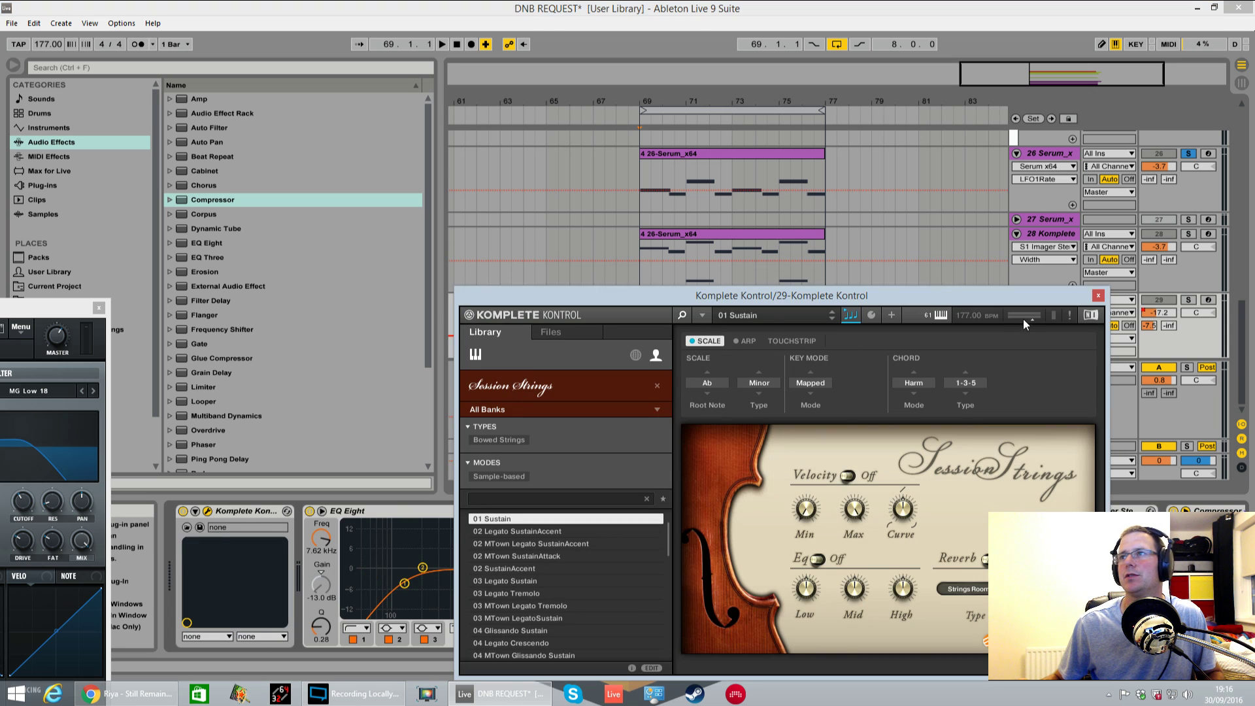
drag(1031, 297, 703, 500)
Audition the strings and piano tracks in solo and lower the piano track's volume to -5.2 dB
click(1188, 299)
key(space)
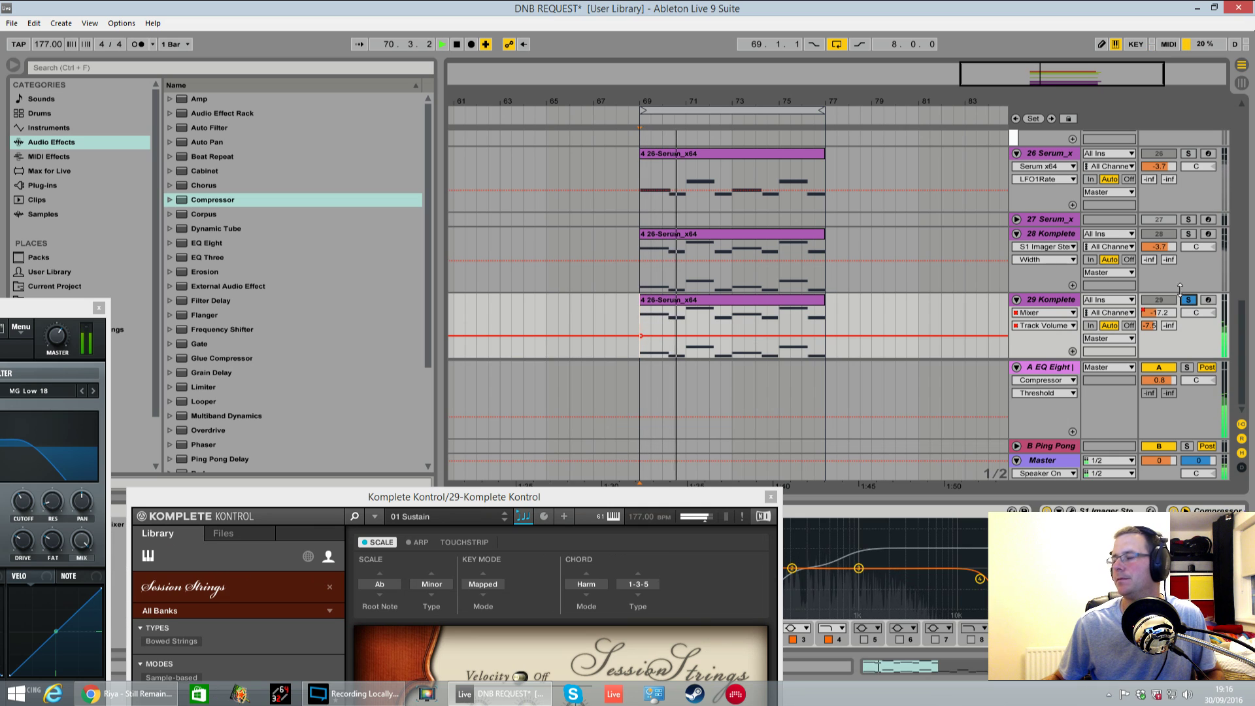
click(1189, 233)
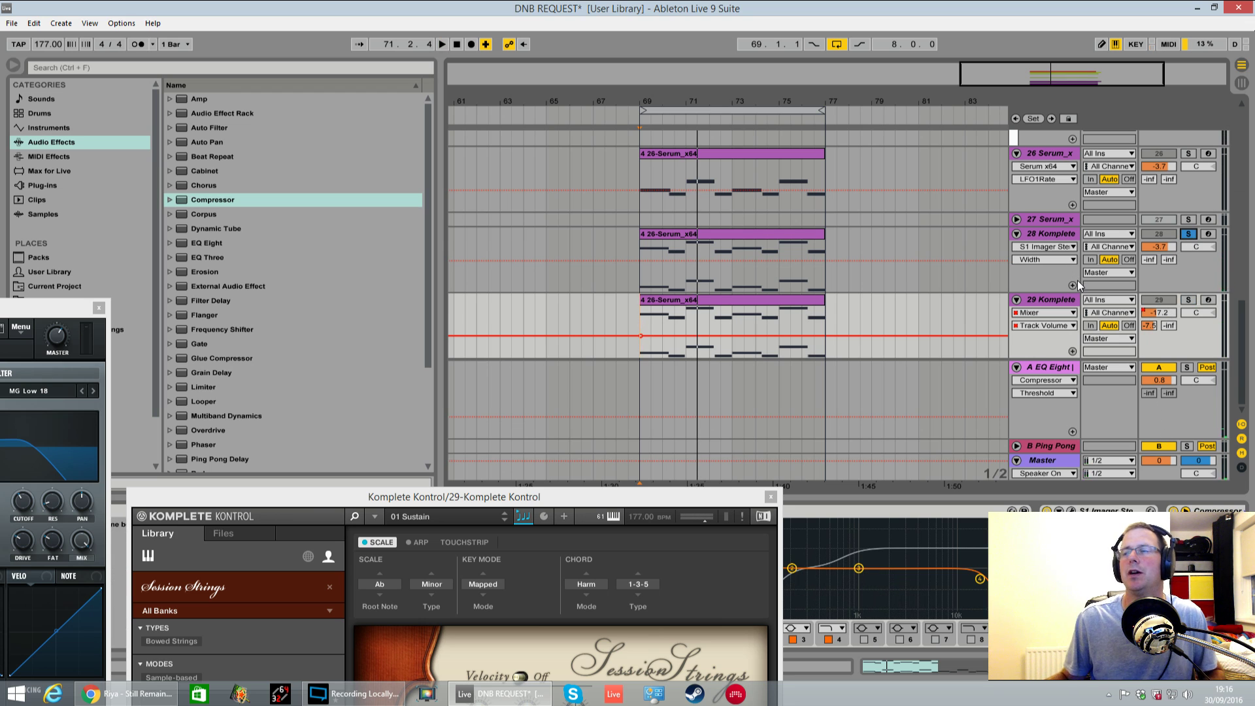
key(space)
drag(1159, 246, 1159, 258)
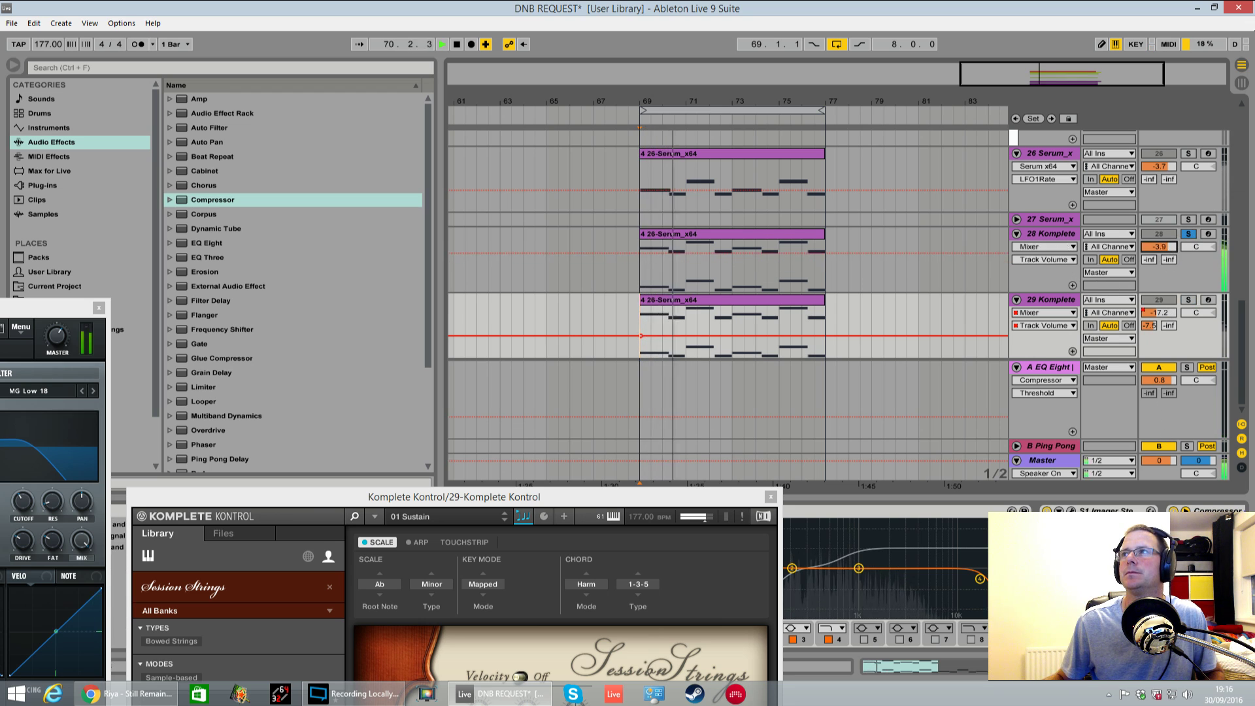
click(1189, 234)
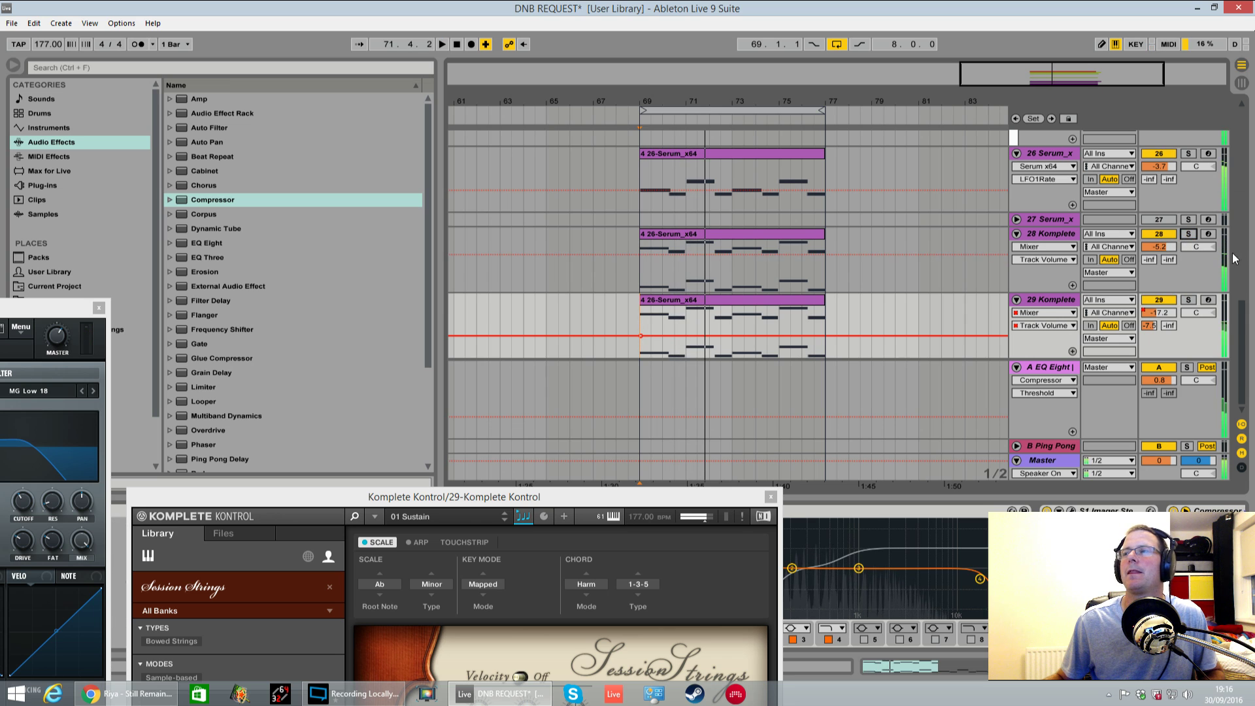
Solo the Drums group and lower its volume to -1.4 dB during playback
scroll(1030, 251, up, 2)
scroll(1029, 250, up, 5)
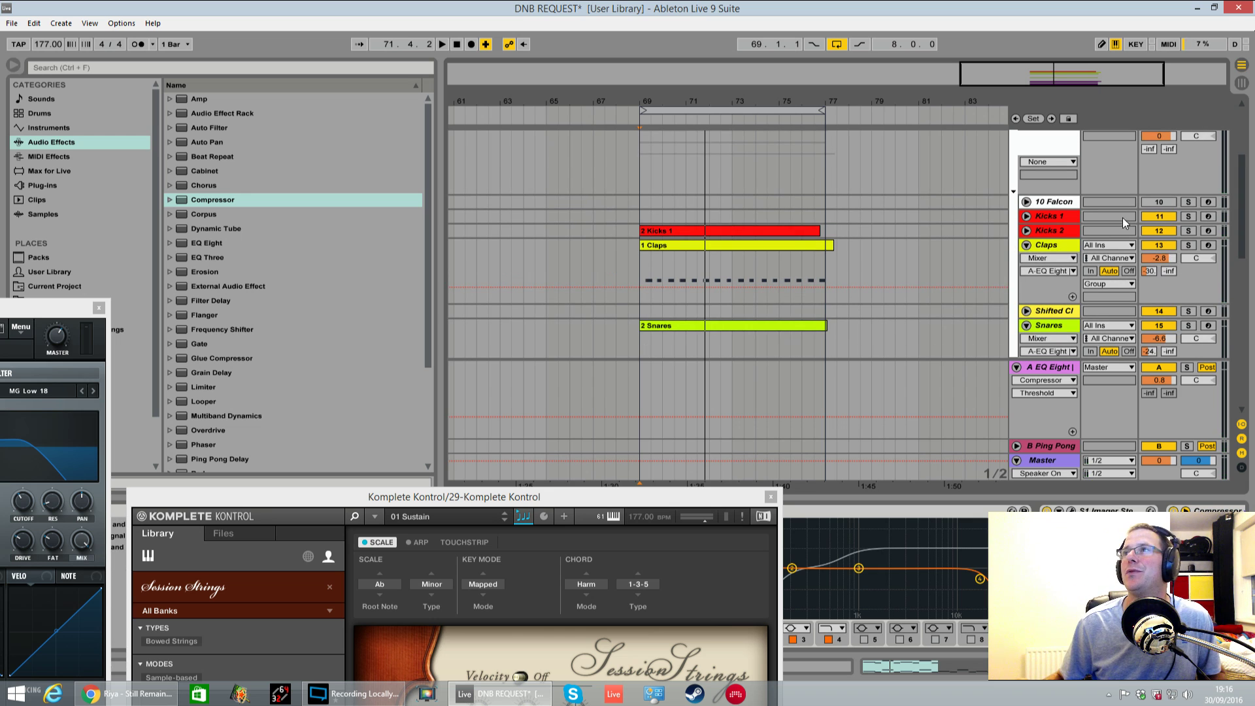
click(1053, 202)
scroll(1205, 205, up, 1)
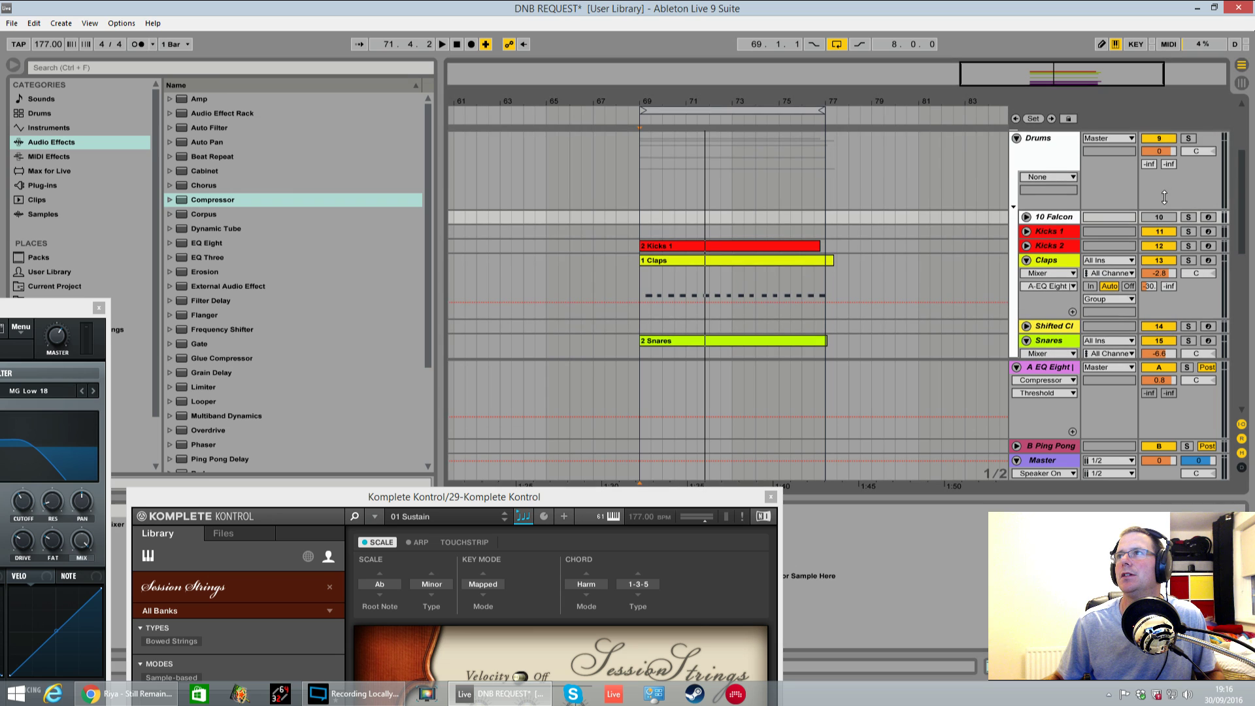
click(1187, 139)
key(space)
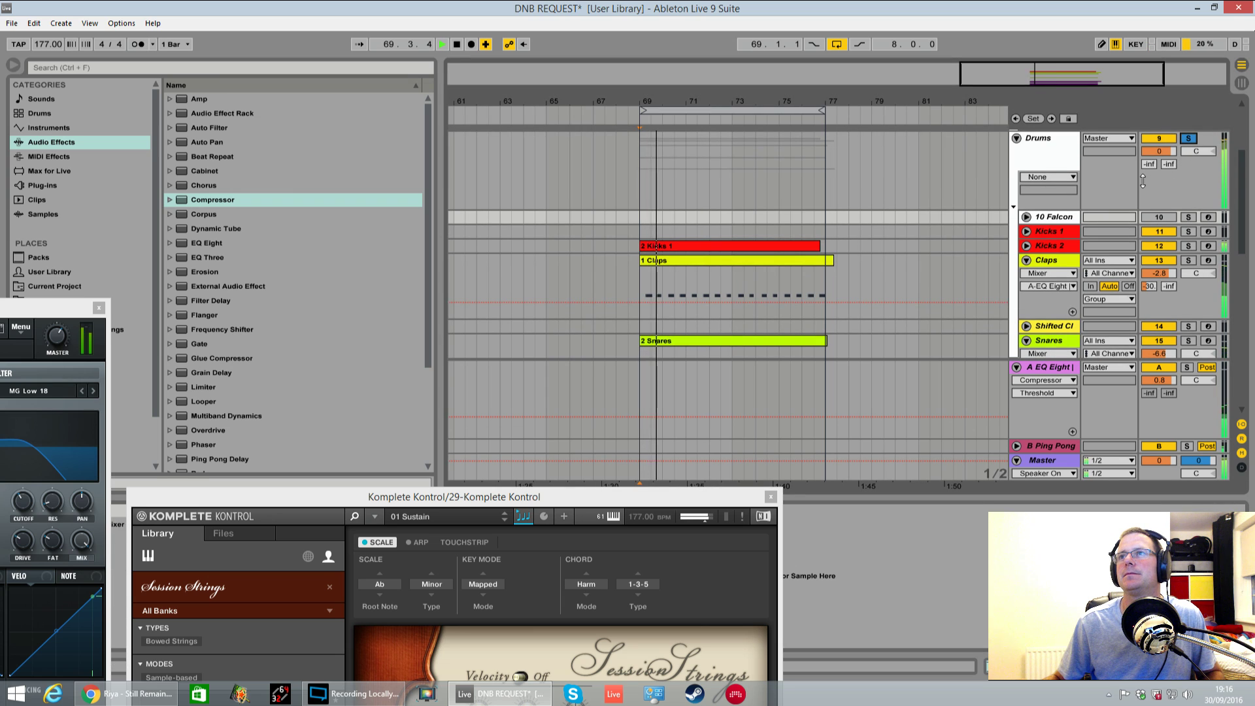
drag(1160, 151, 1160, 160)
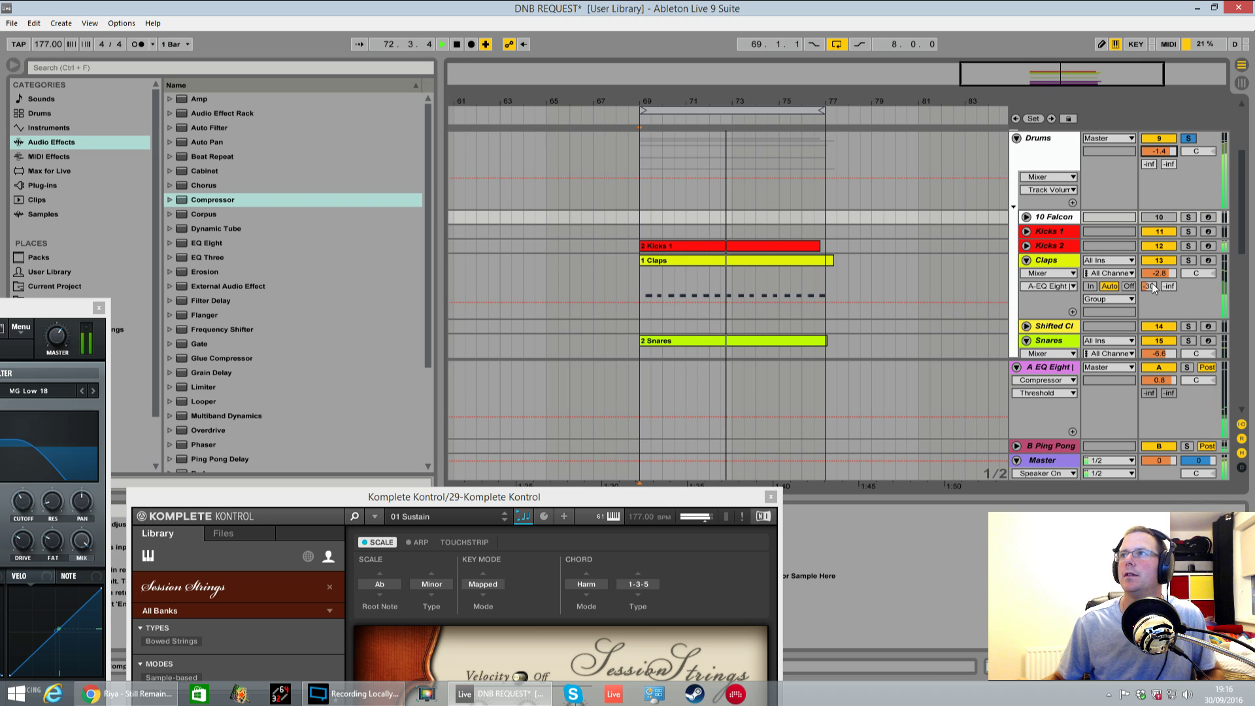
key(space)
Close the strings instrument window, unsolo the Drums group and play the full mix
click(771, 496)
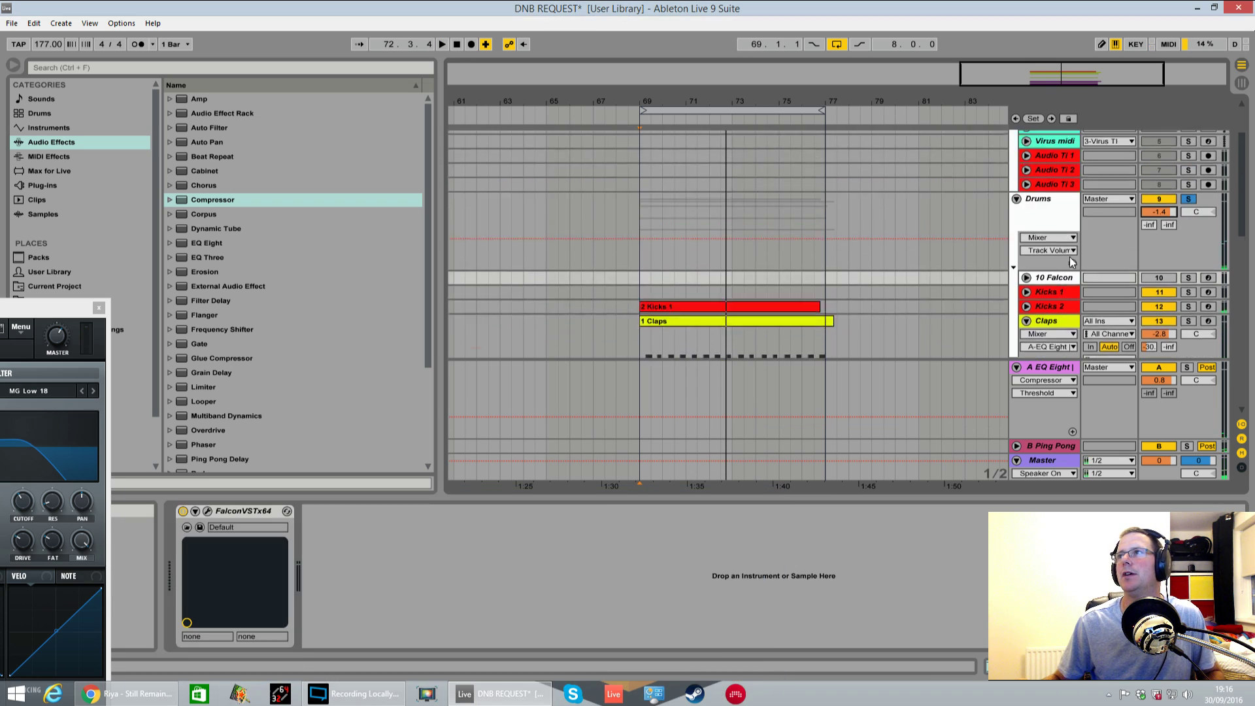
scroll(1069, 256, up, 2)
click(1197, 201)
key(space)
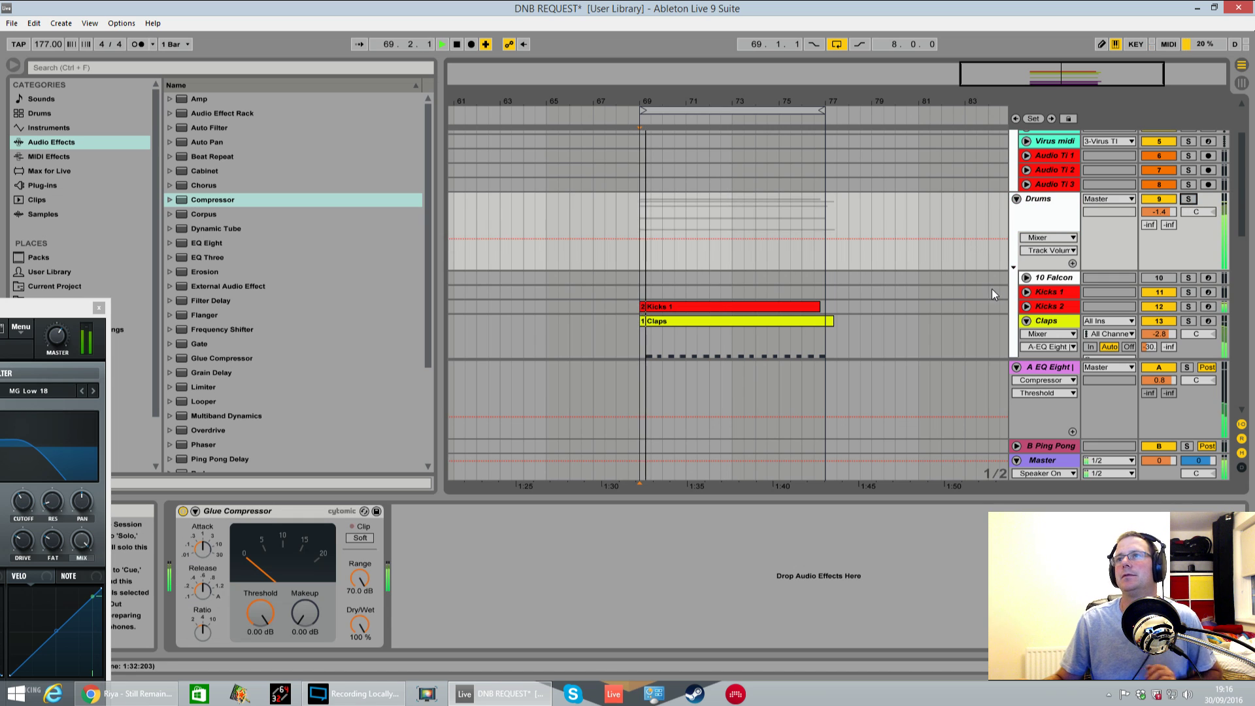
scroll(978, 278, down, 3)
scroll(968, 252, down, 5)
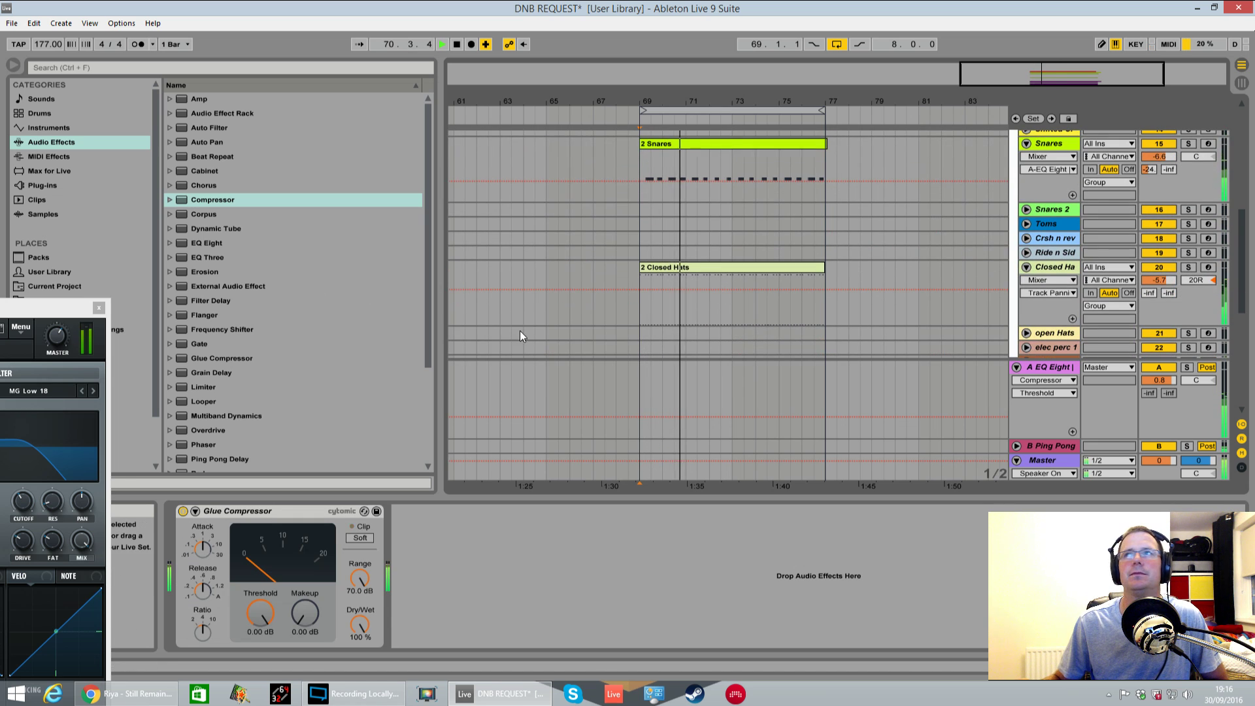
scroll(1038, 216, up, 2)
scroll(925, 231, down, 6)
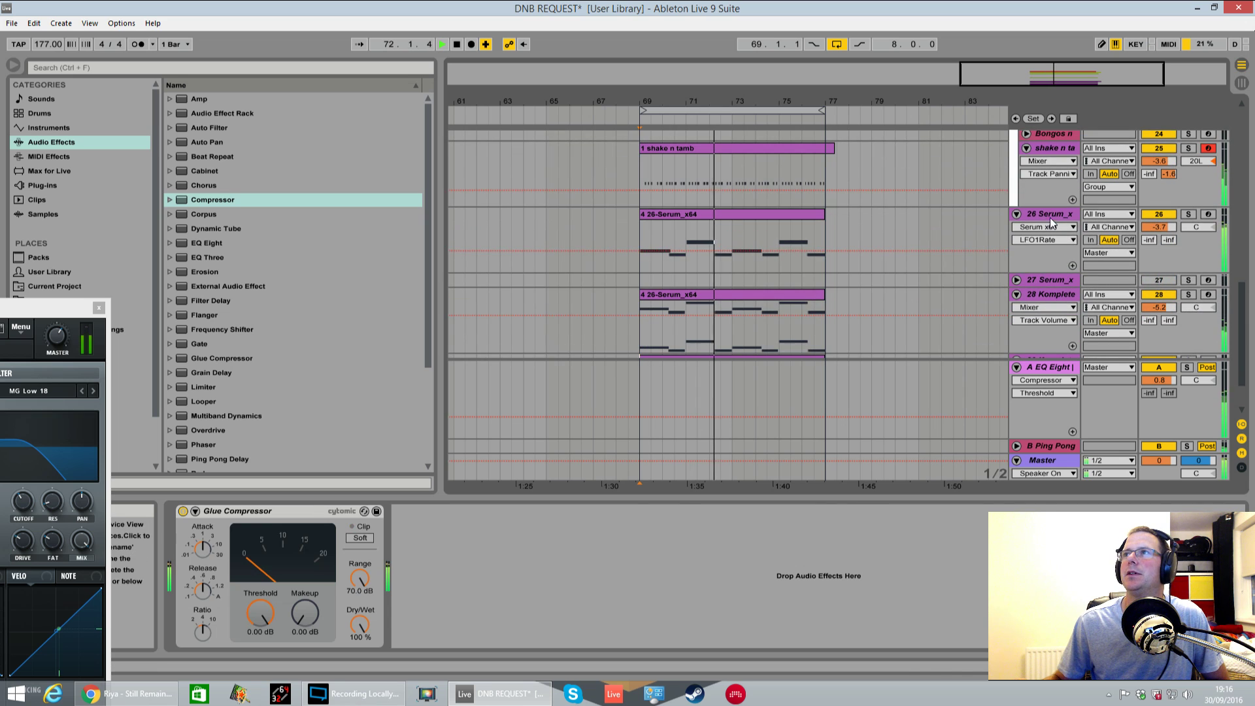
Toggle the sidechain Compressor on the Serum bass track during playback and solo the track
click(1050, 218)
click(928, 510)
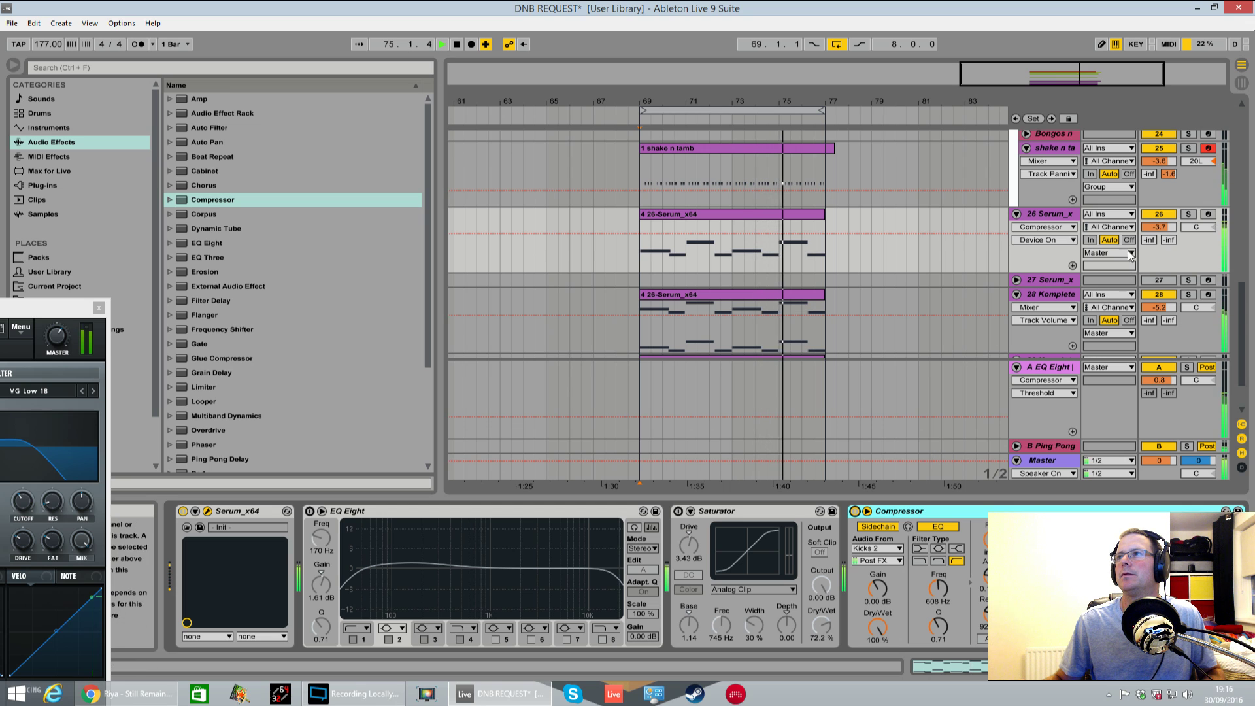
click(1189, 214)
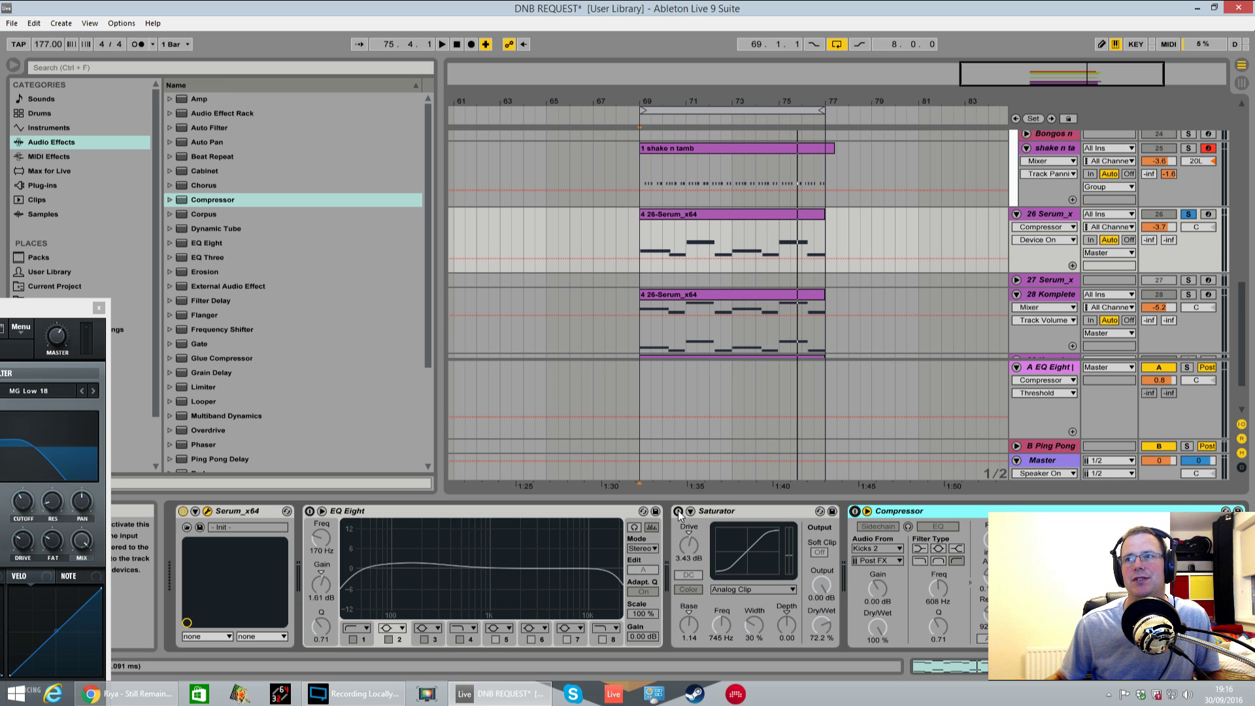
Move the Serum window out of view, enable the bass track's Saturator and set its color frequency to 639 Hz
drag(66, 307, 453, 250)
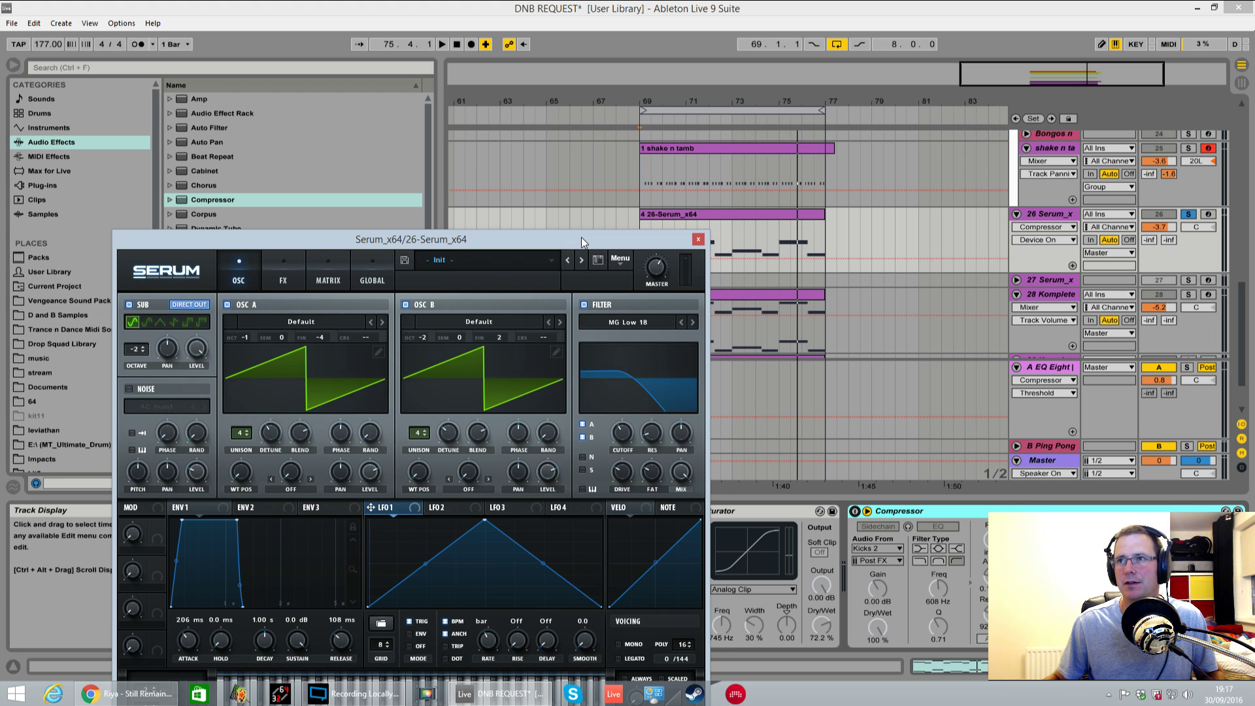
drag(581, 237, 0, 173)
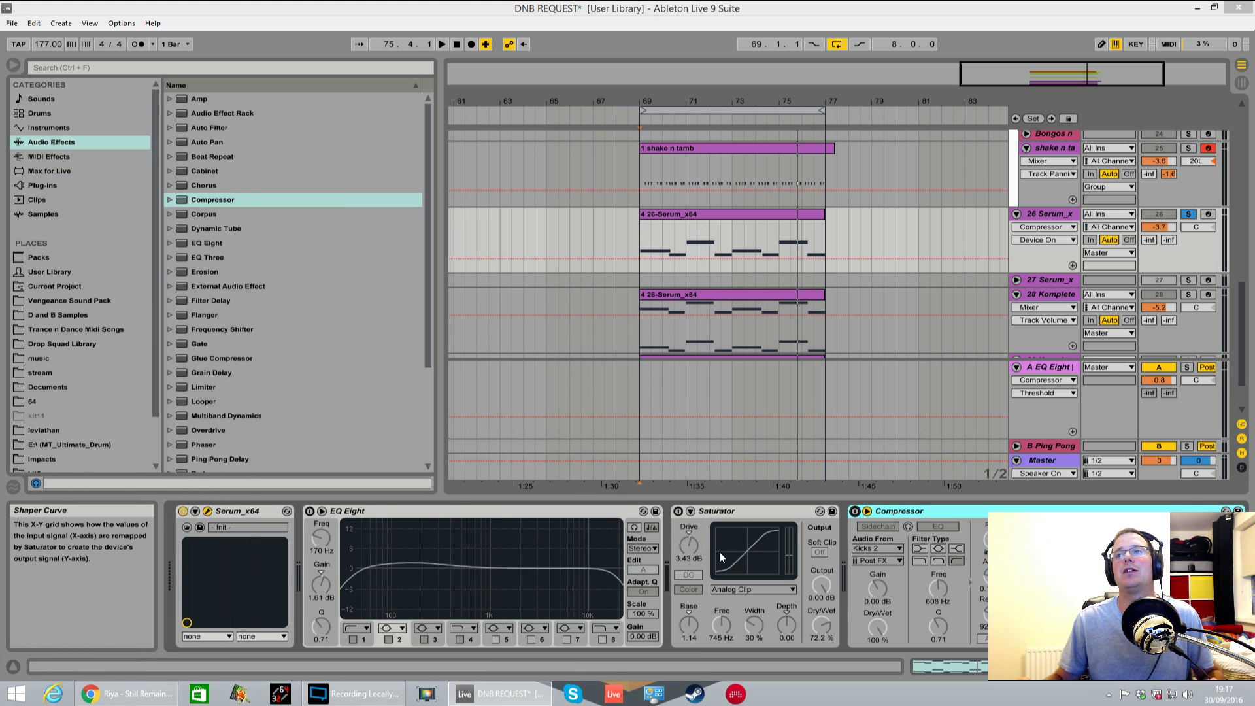
click(678, 511)
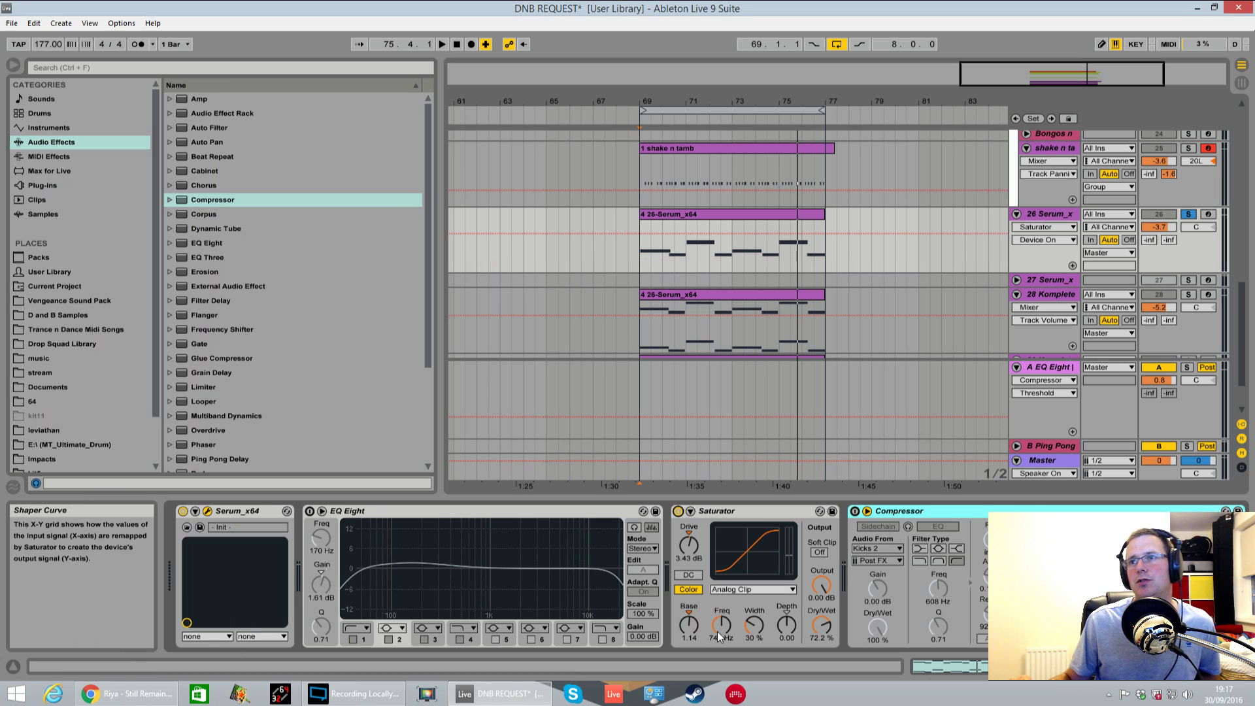
drag(723, 631, 723, 644)
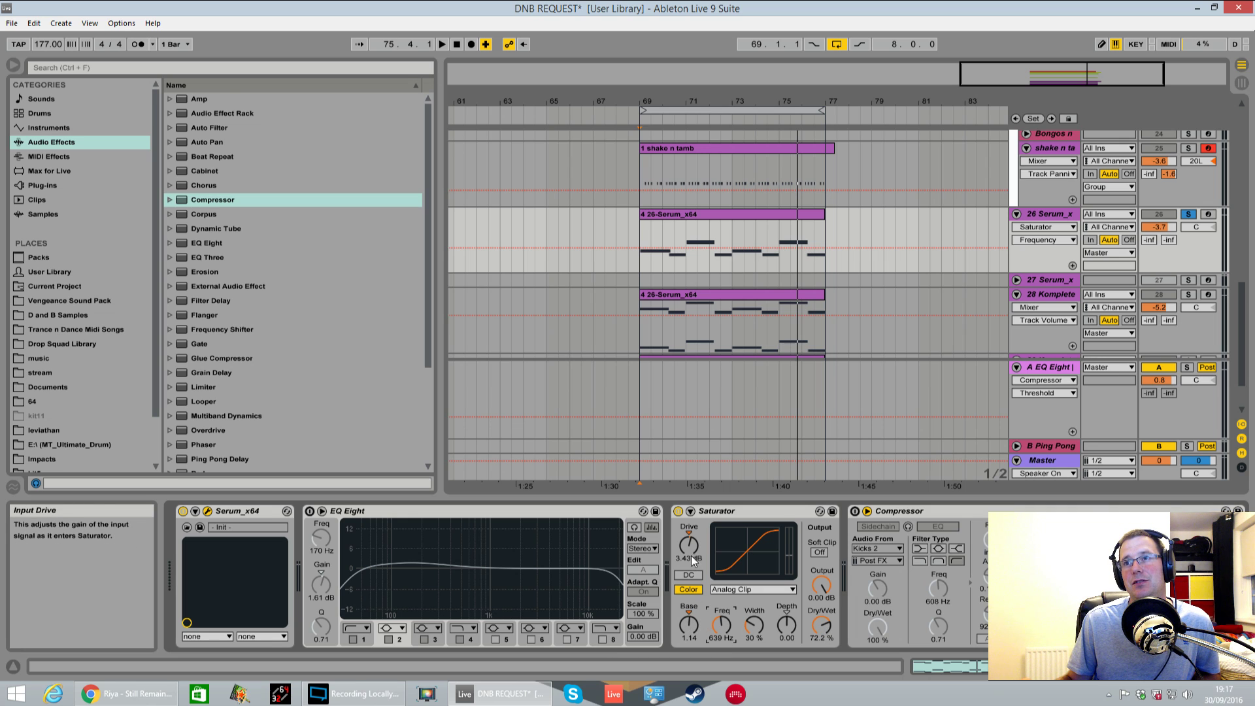
Compare the soloed bassline with the Saturator off and on during playback, leaving it enabled
click(679, 511)
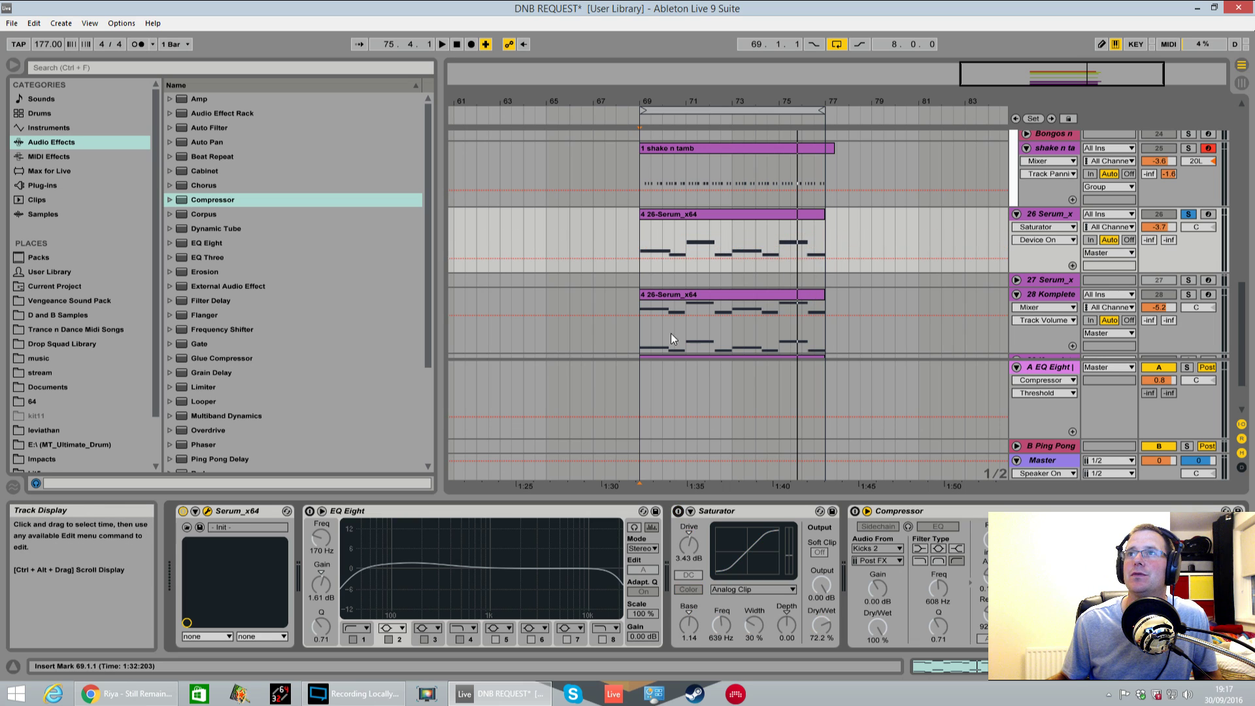
key(space)
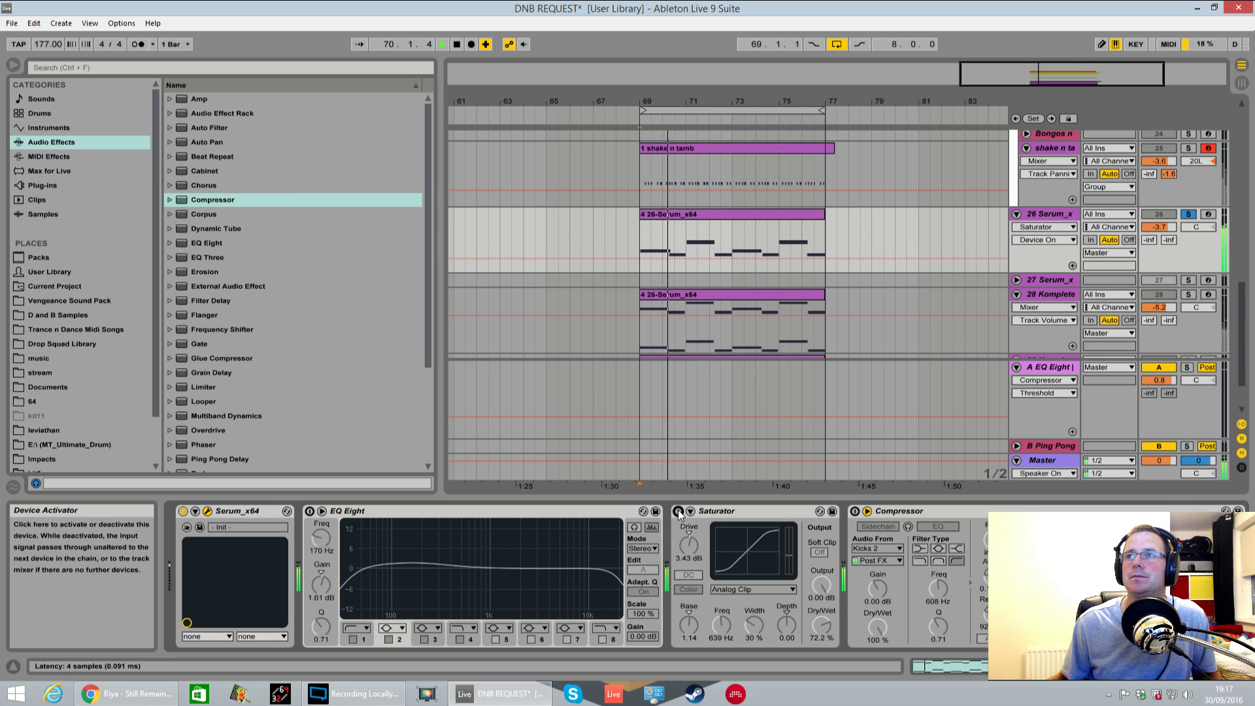
click(678, 511)
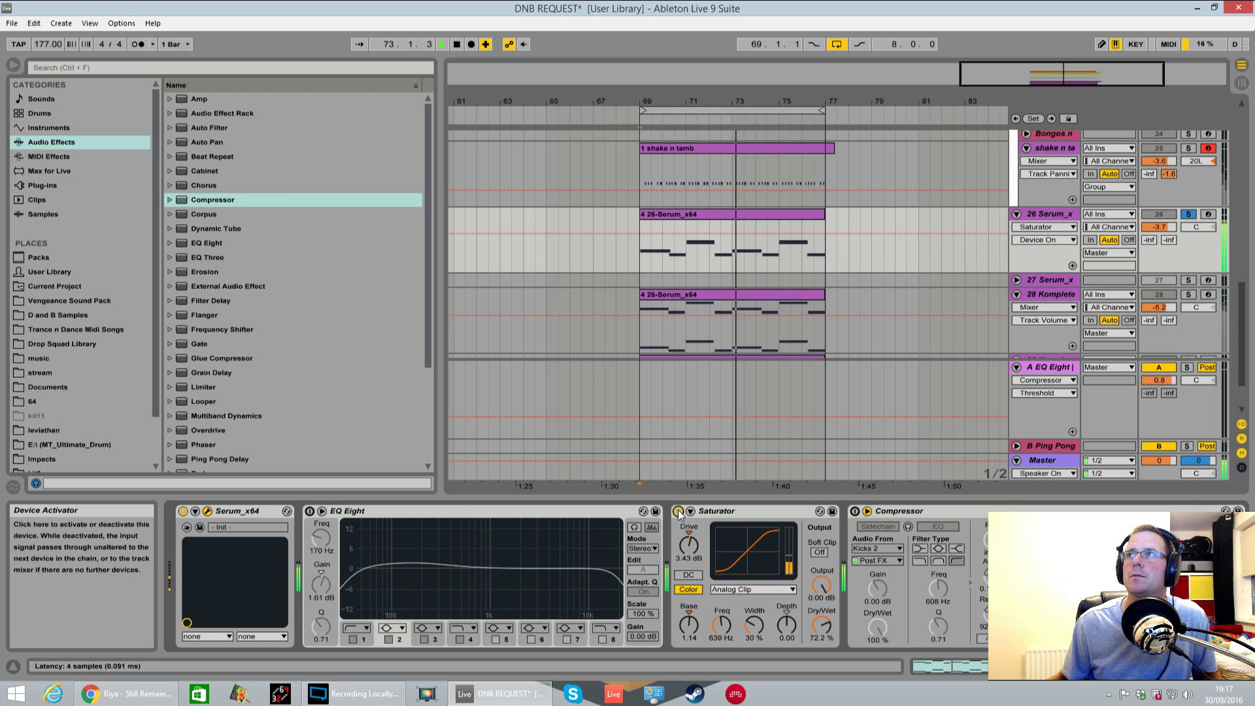
key(space)
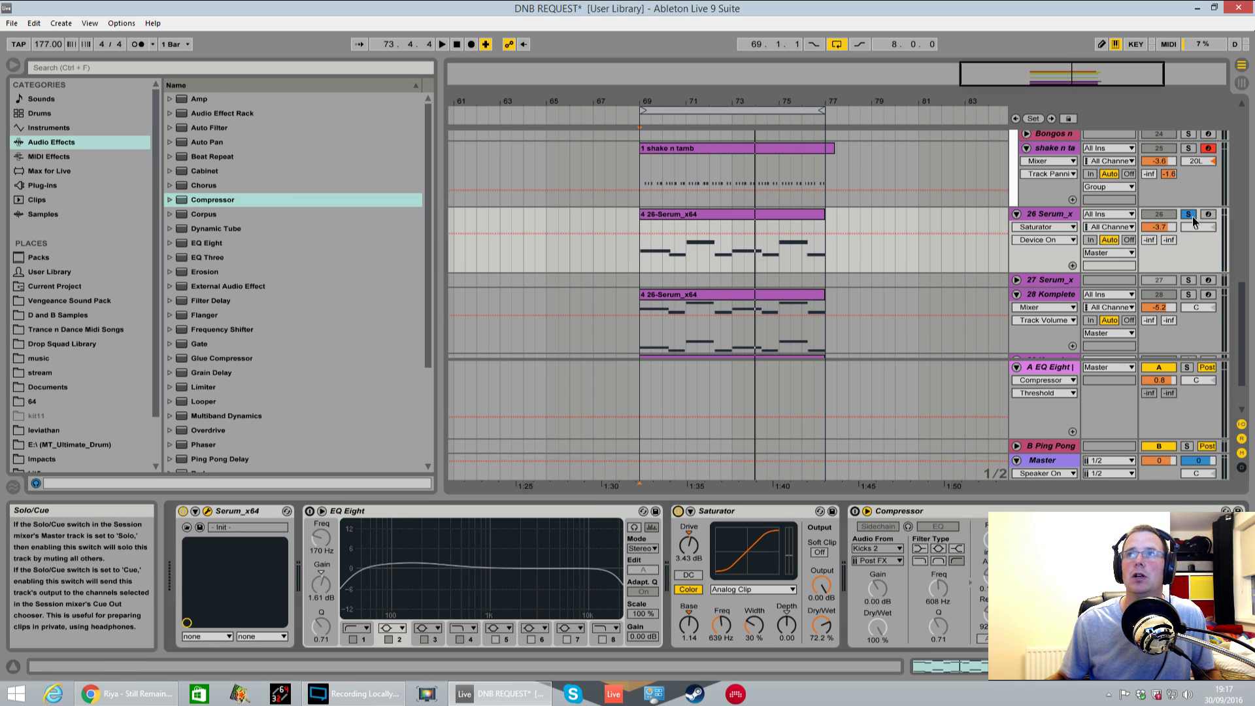
Play the full mix with the bass unsoloed and lower the strings track's volume to -20.9 dB
key(space)
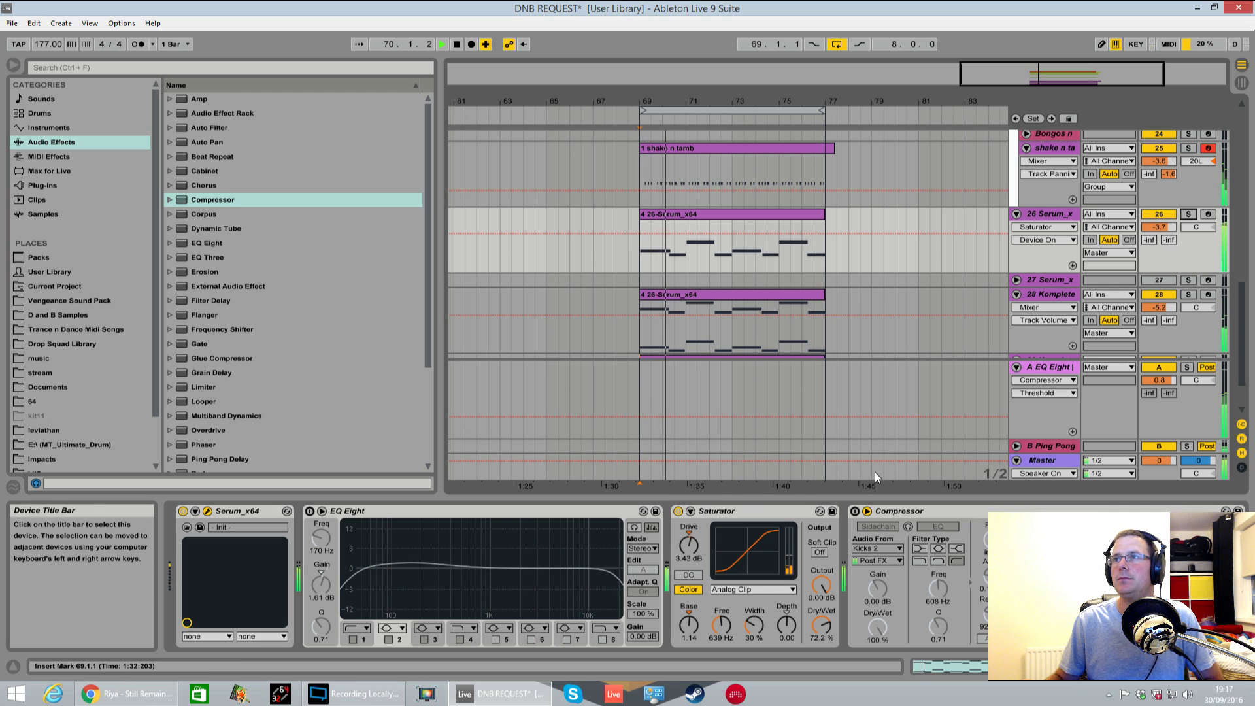
scroll(981, 293, down, 3)
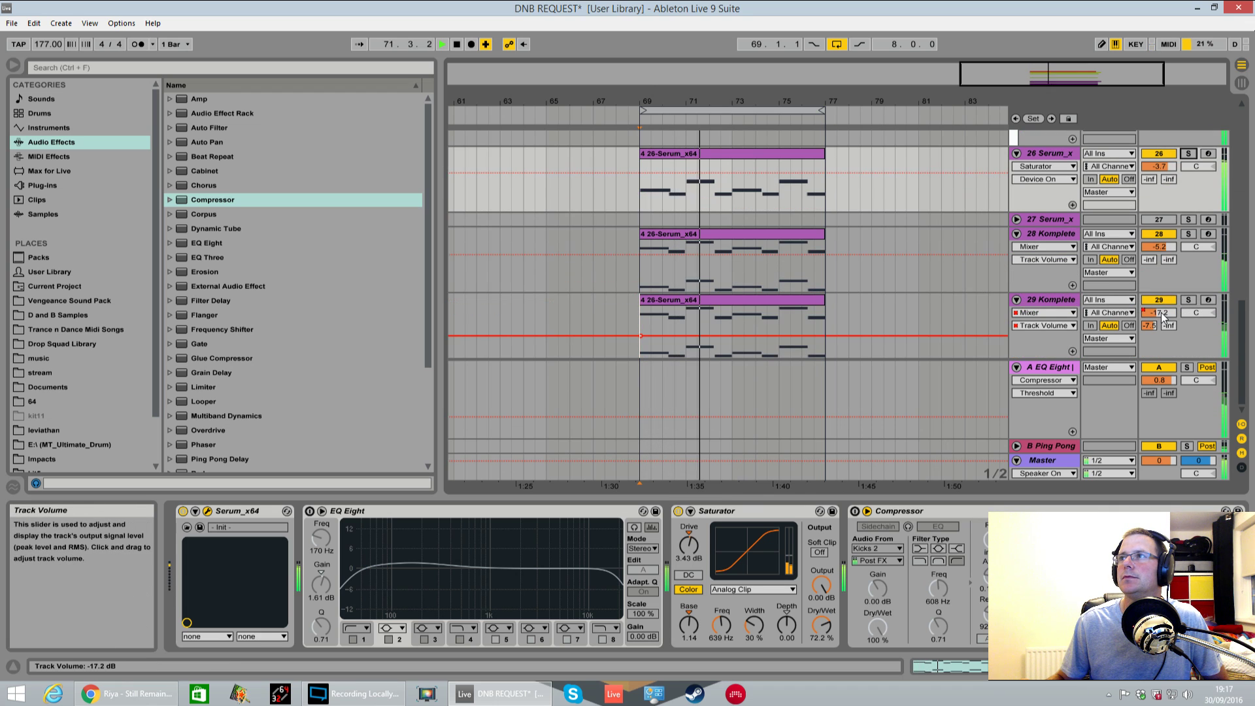
click(641, 339)
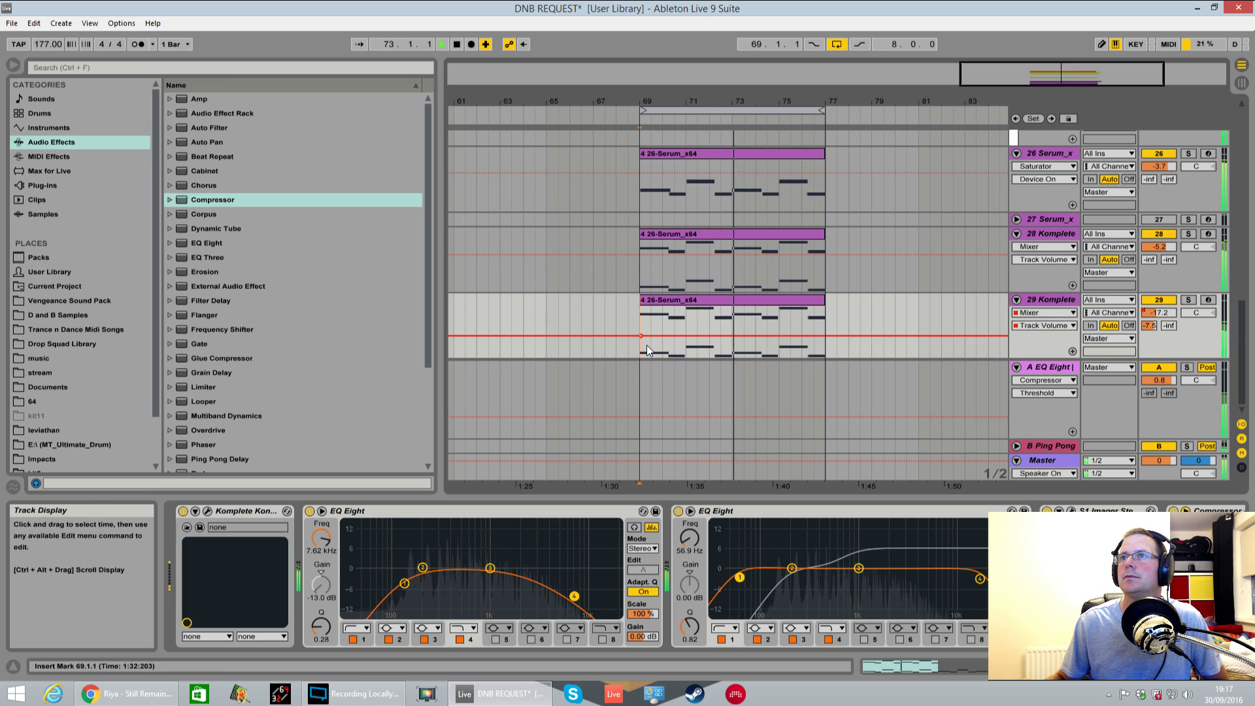
drag(1159, 313, 1159, 352)
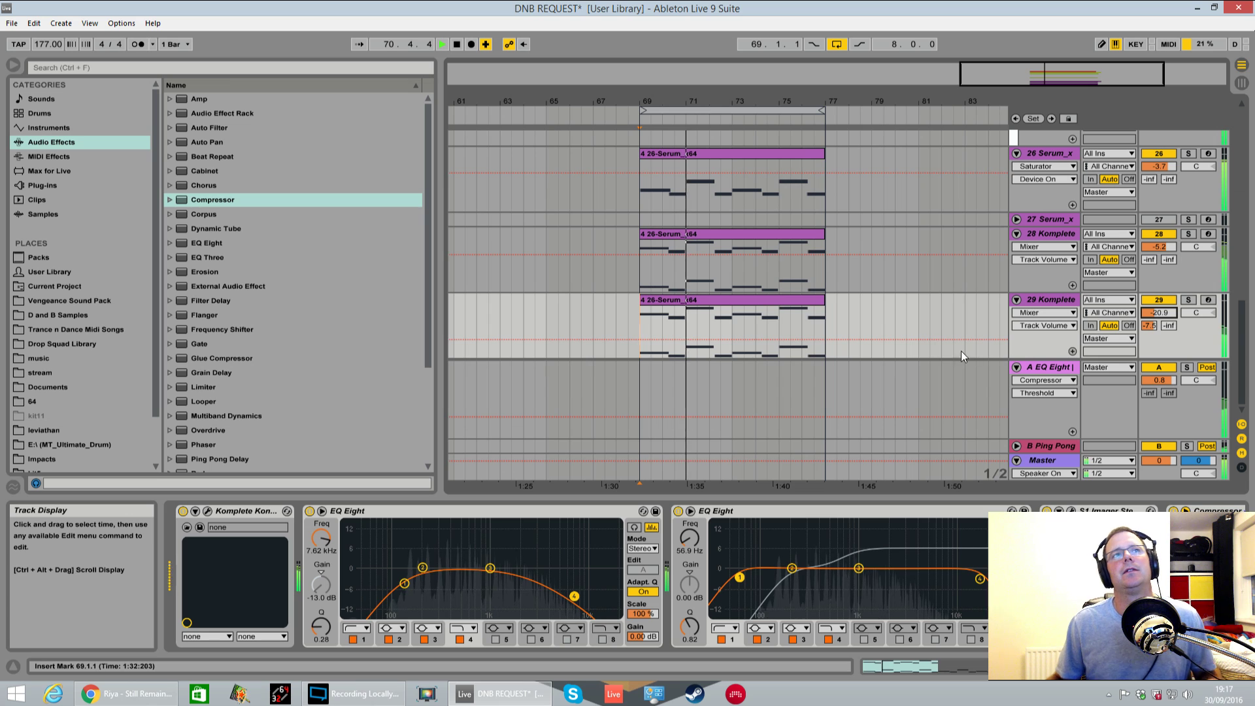
key(space)
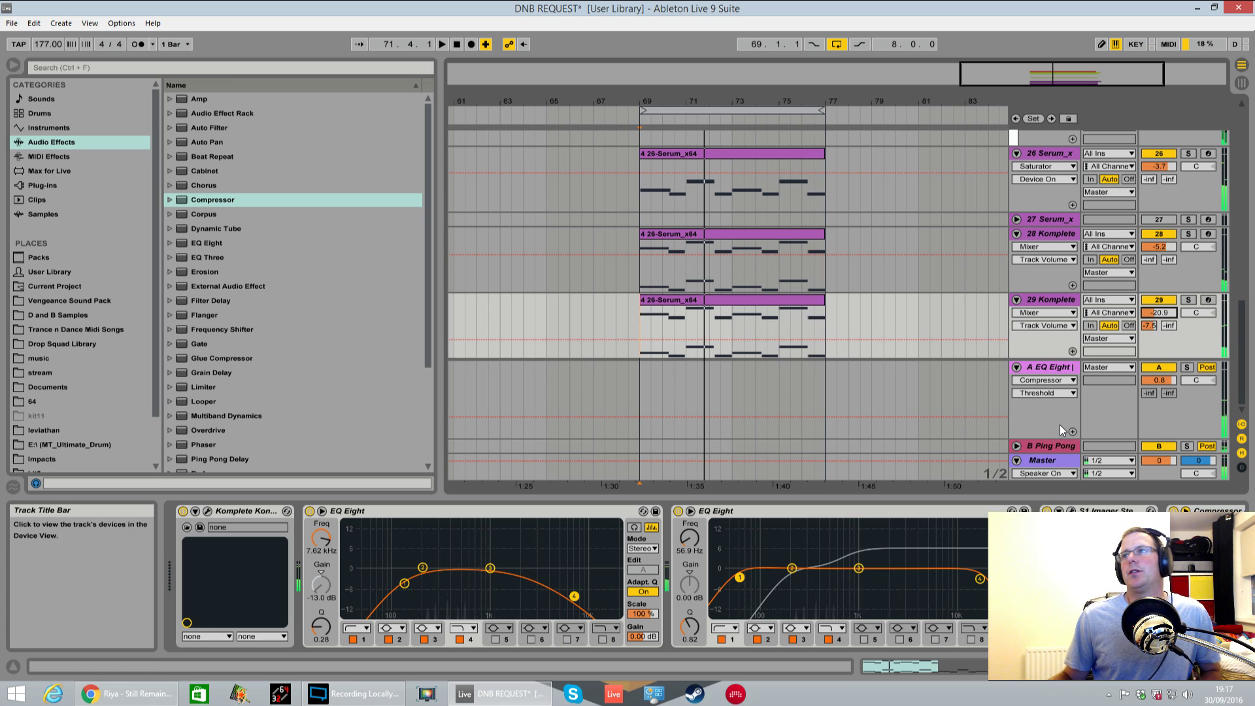
Open the L2 Stereo limiter on the Master track, check its levels and attenuation during playback, then close it
click(1053, 461)
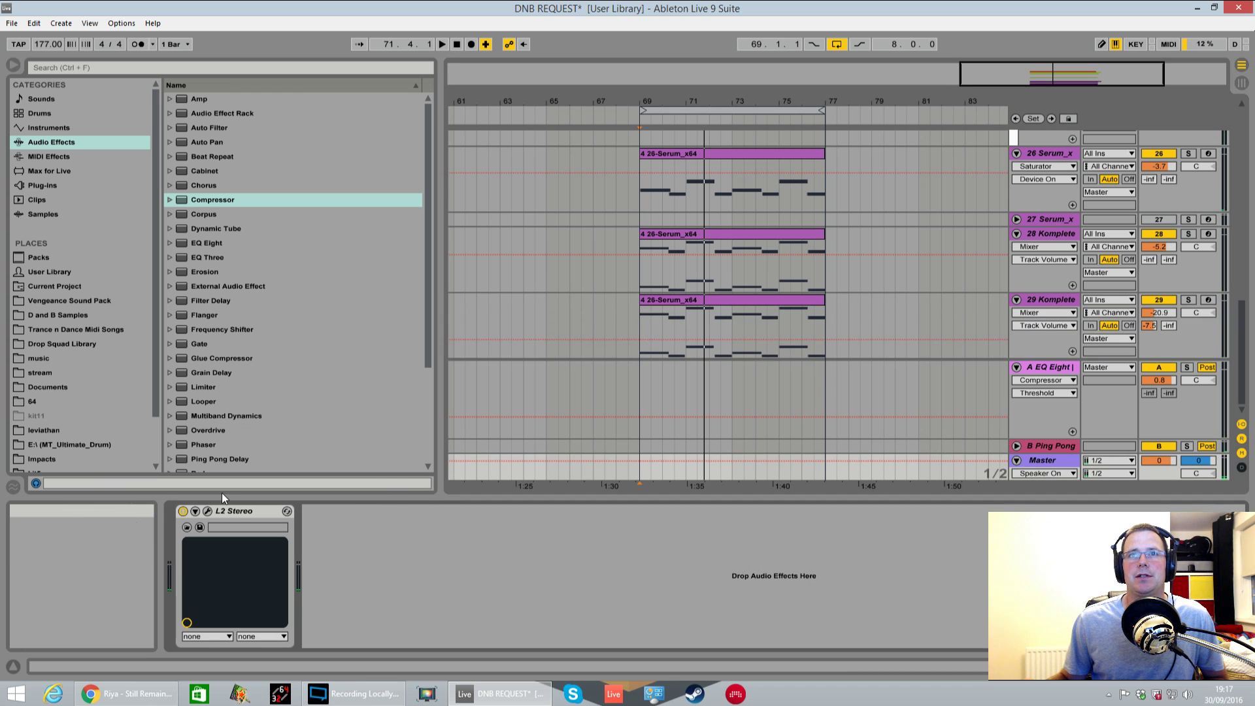
click(208, 512)
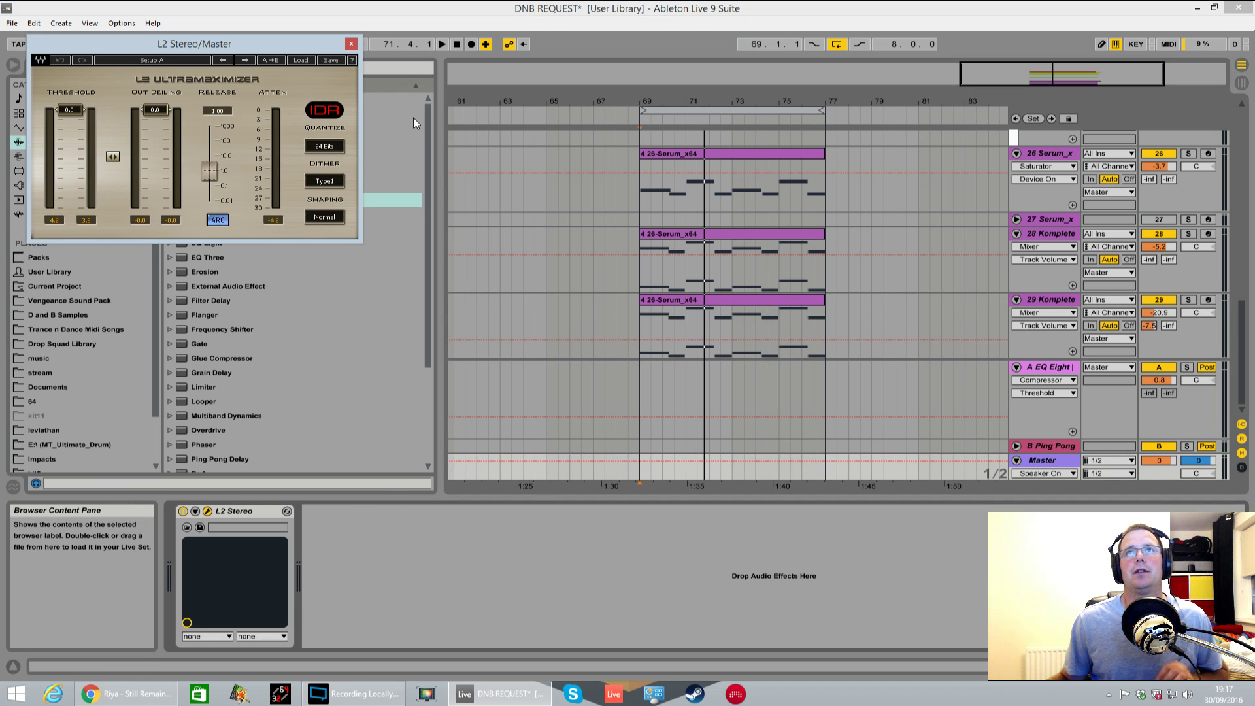
key(space)
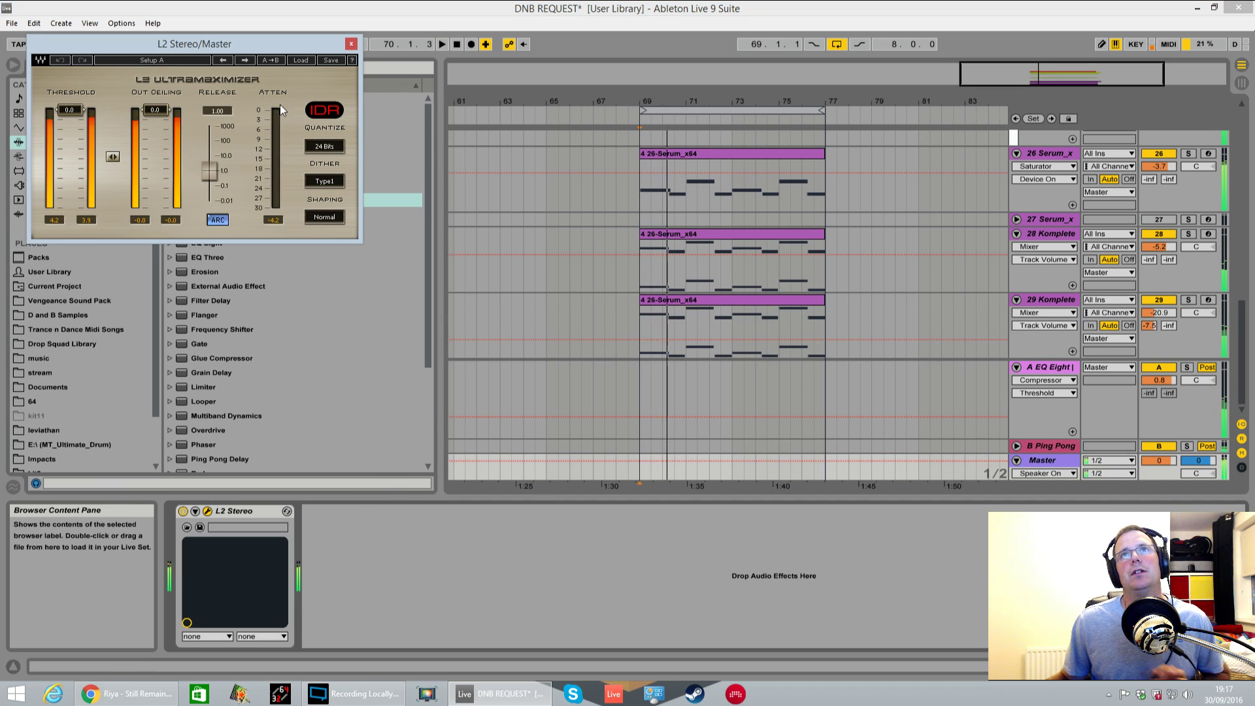
click(351, 44)
Bring the Serum window back into view, switch to Chrome and move the "Riya - Still Remains" YouTube window to the lower part of the screen
drag(806, 273, 701, 157)
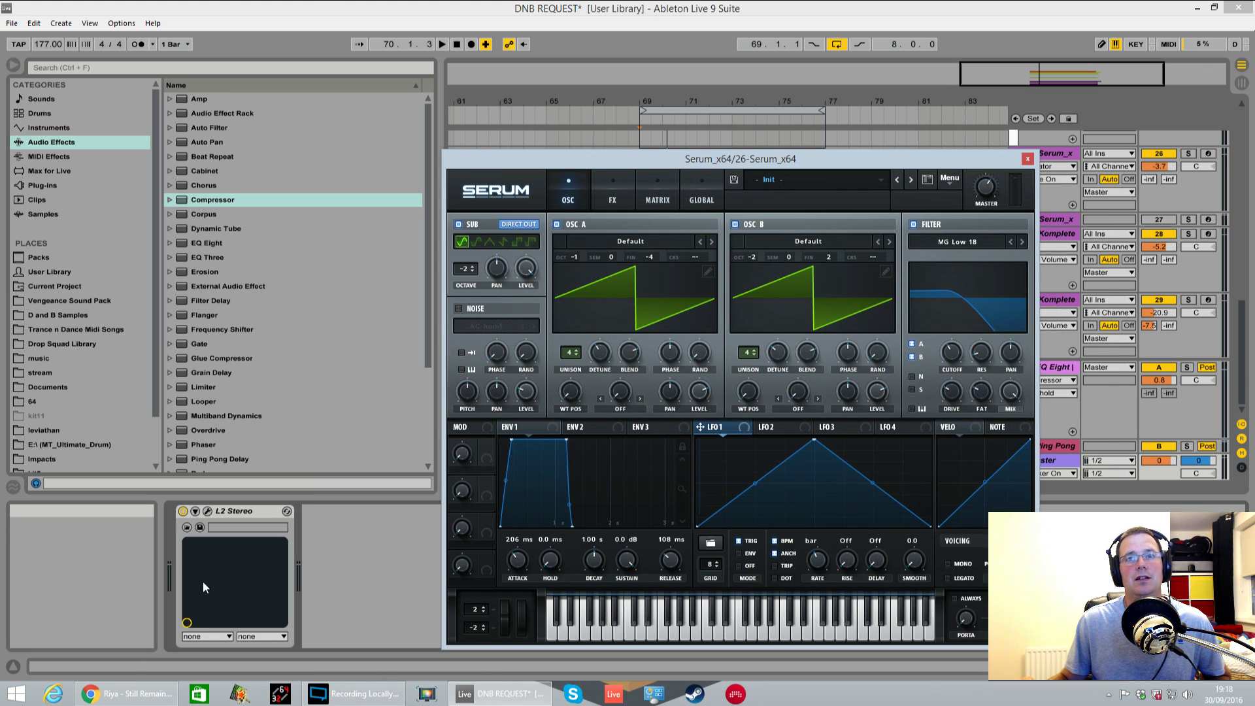
click(124, 694)
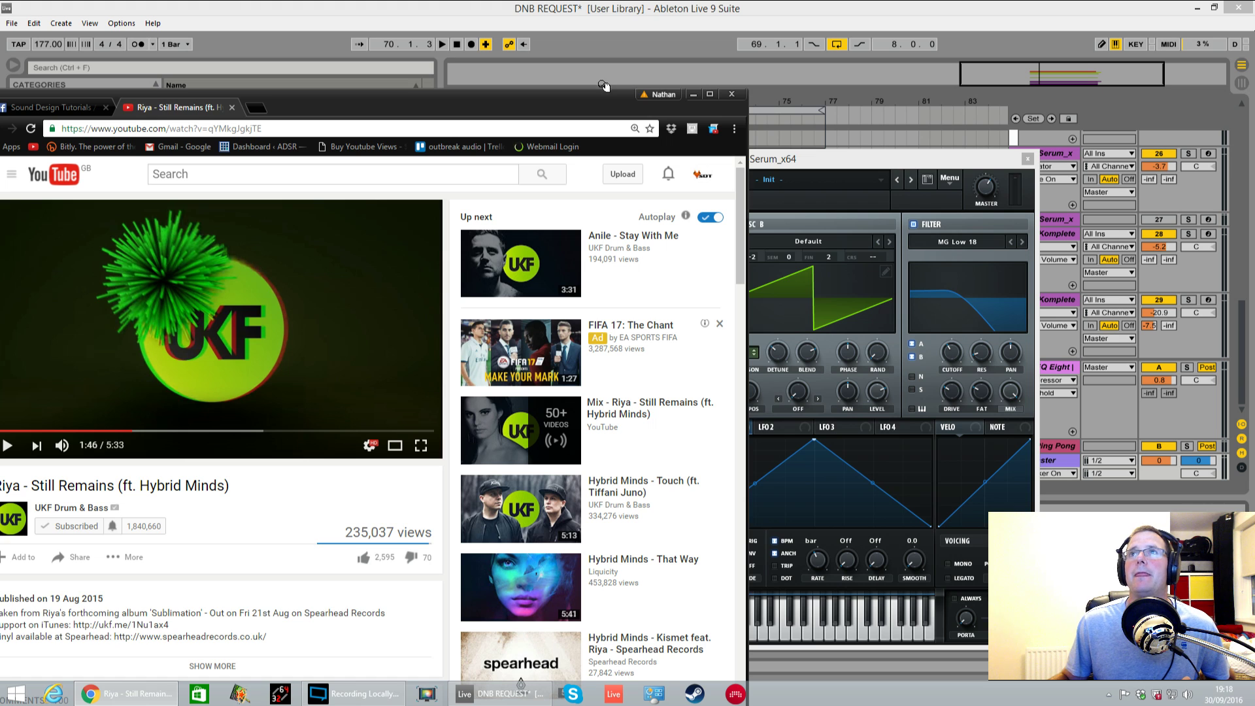
drag(595, 94, 687, 76)
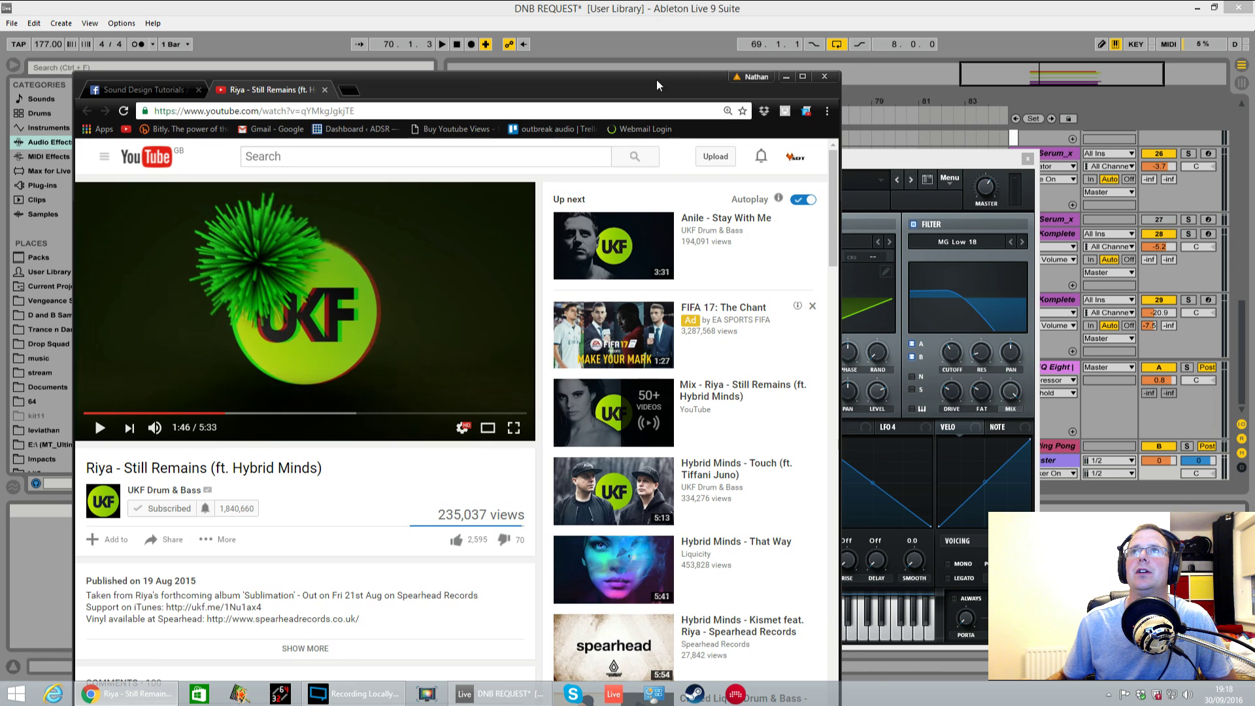
drag(375, 76, 406, 75)
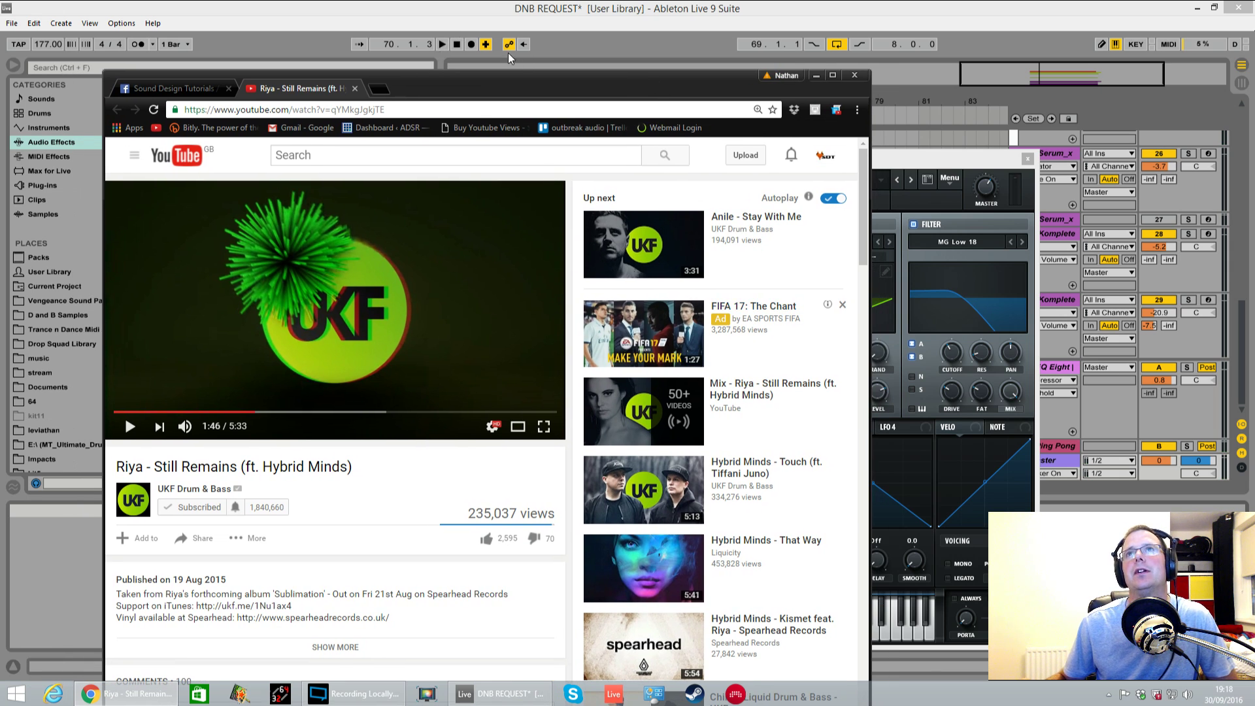
drag(524, 85, 355, 353)
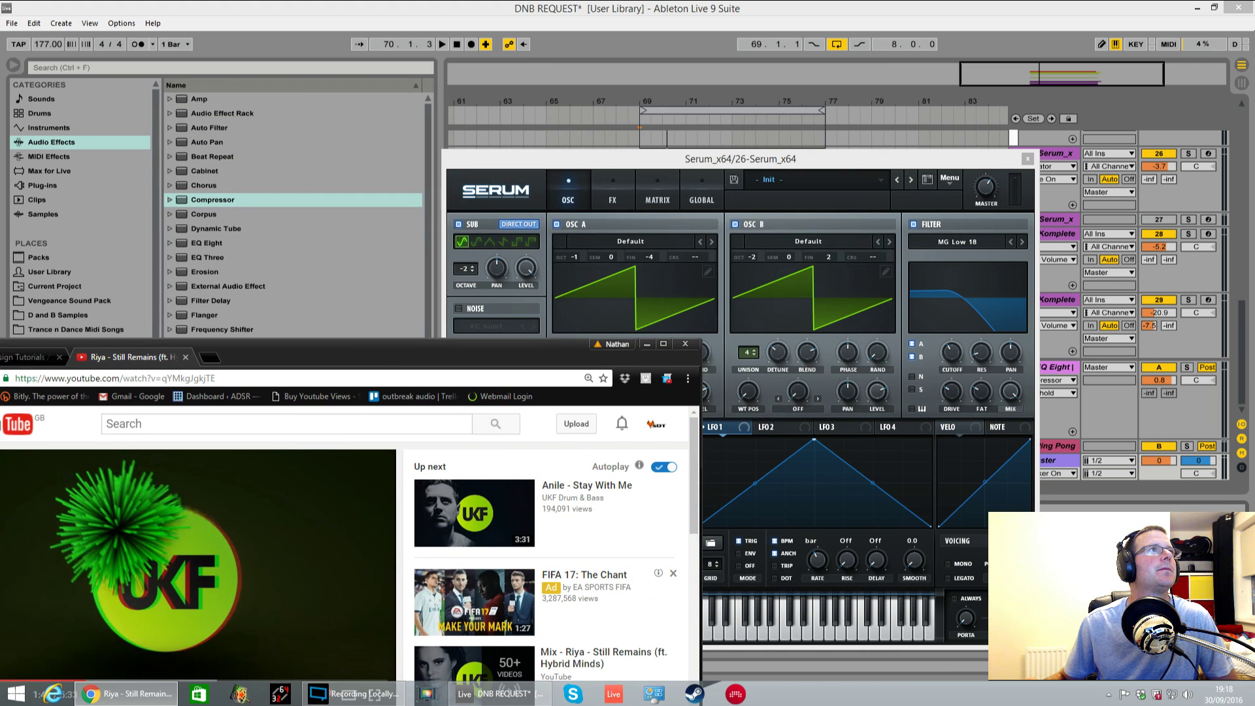